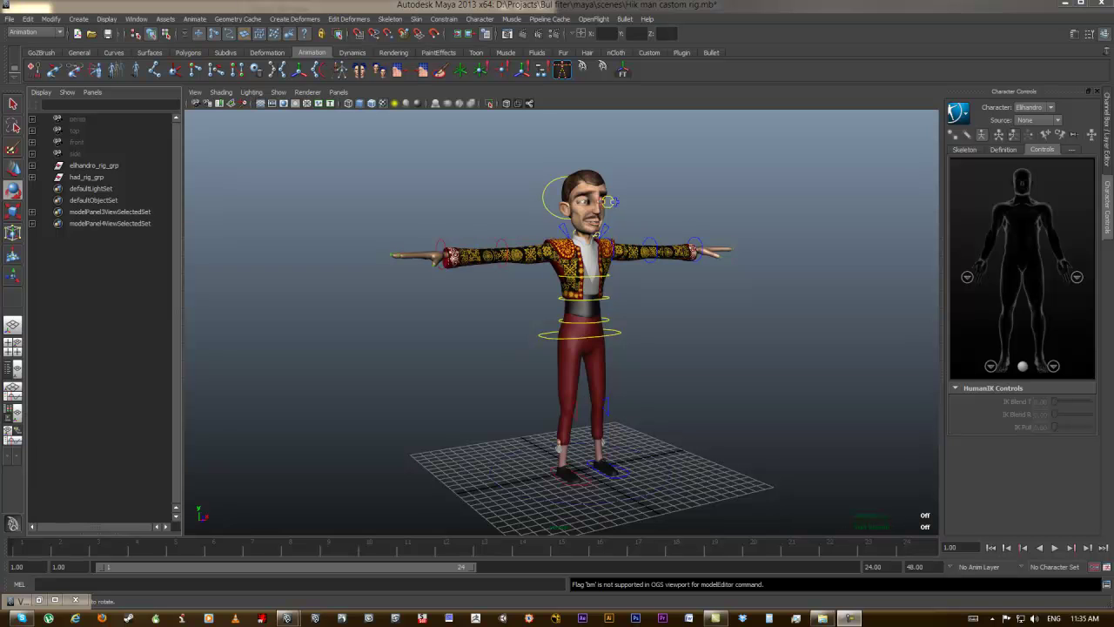
- Turn on X-ray joint display so the character's skeleton shows through the mesh
alt+drag(798, 415, 751, 427)
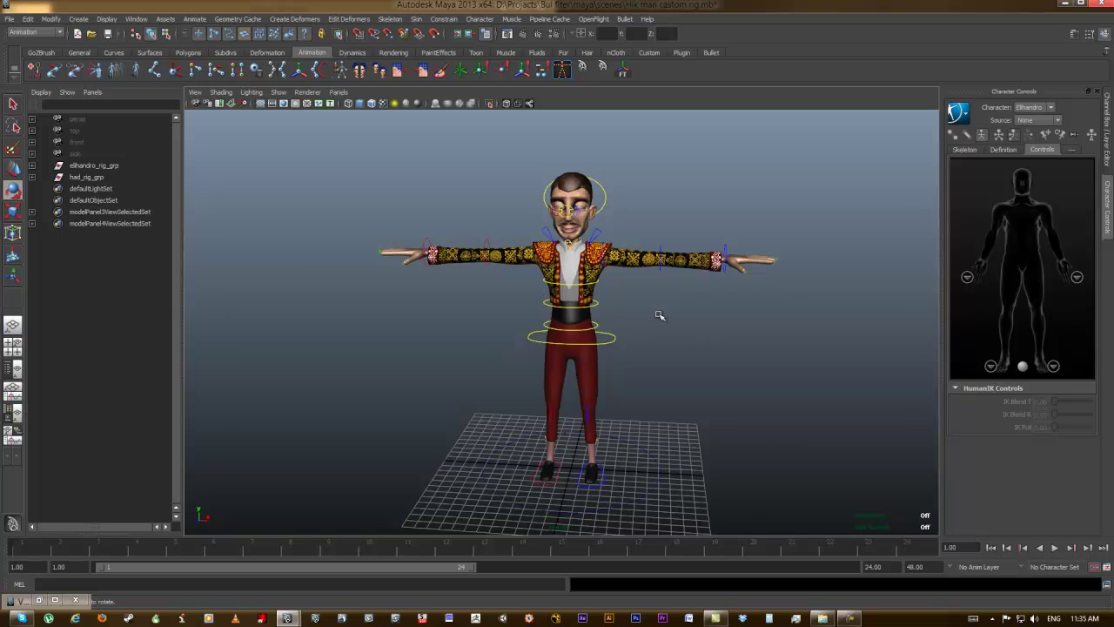
click(531, 103)
alt+drag(718, 388, 664, 379)
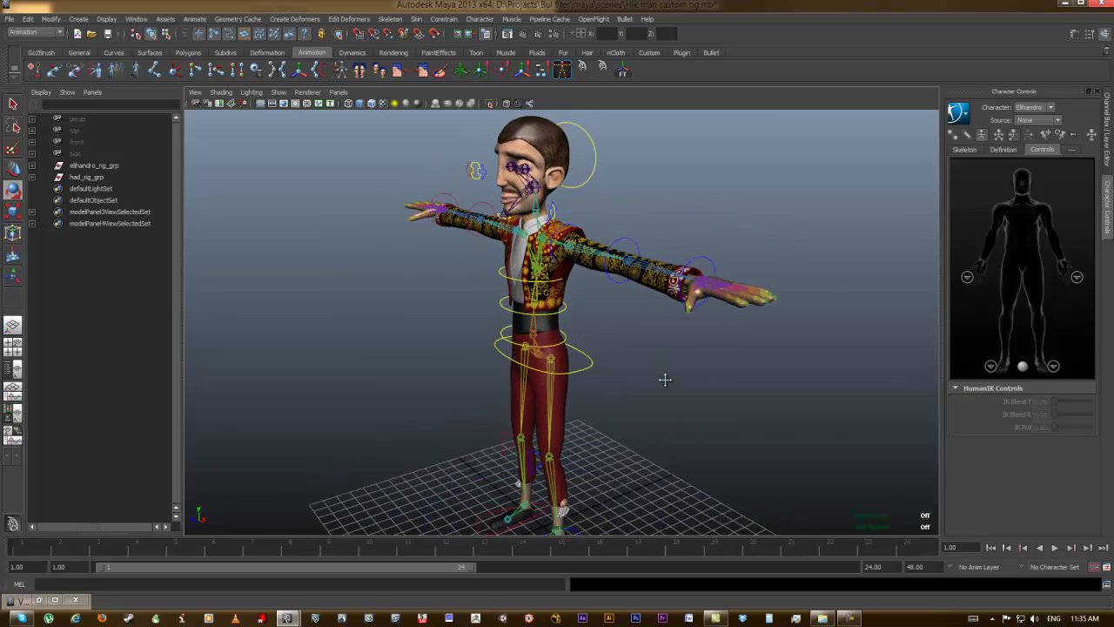
alt+middle_drag(665, 379, 670, 466)
alt+right_drag(670, 465, 735, 457)
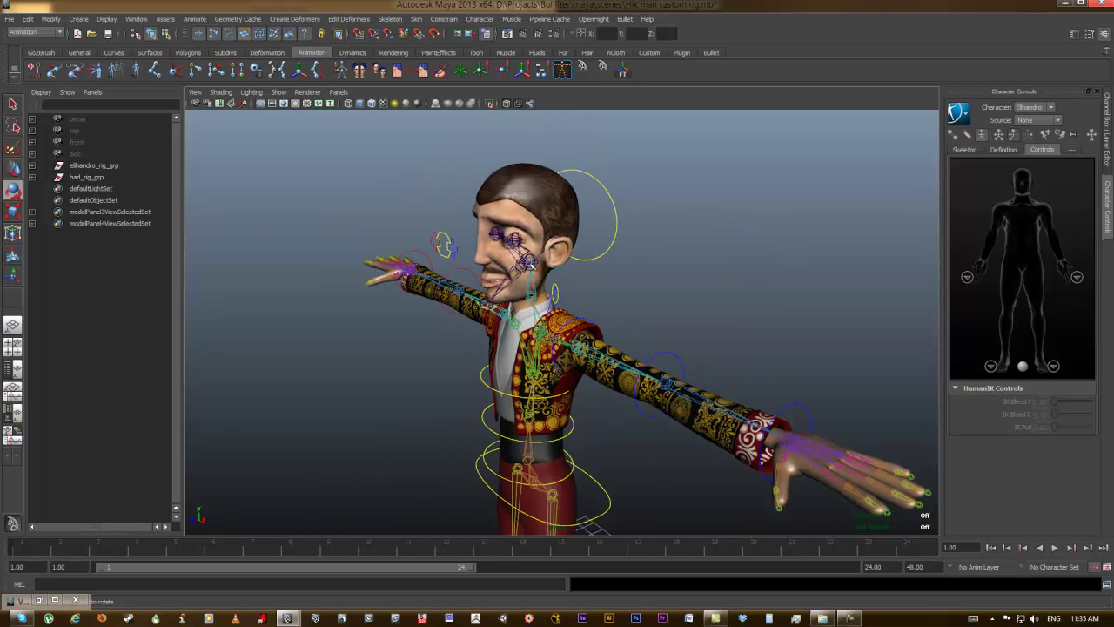
- Parent the had_rig_grp group to the character's head joint
click(523, 261)
click(659, 296)
click(85, 177)
alt+drag(591, 269, 636, 291)
alt+right_drag(636, 291, 749, 300)
alt+middle_drag(562, 223, 607, 303)
alt+right_drag(606, 303, 722, 310)
click(500, 245)
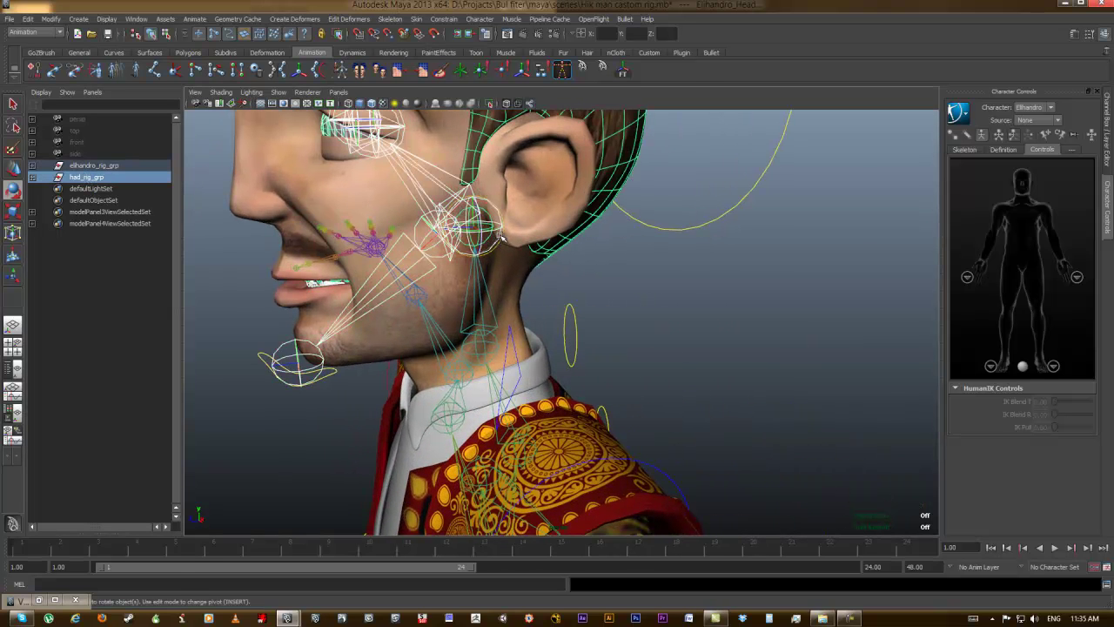
key(p)
click(634, 257)
- Test-rotate the head control to check that the face rig follows, undoing each rotation
alt+drag(520, 267, 569, 273)
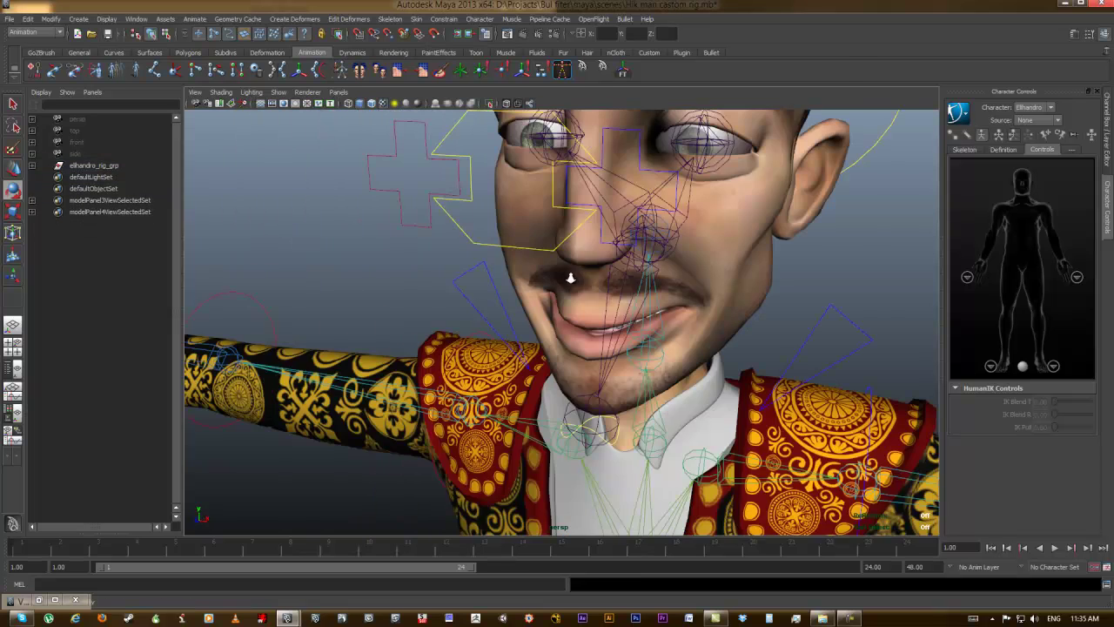
alt+right_drag(570, 273, 469, 263)
drag(744, 248, 742, 248)
drag(614, 283, 637, 279)
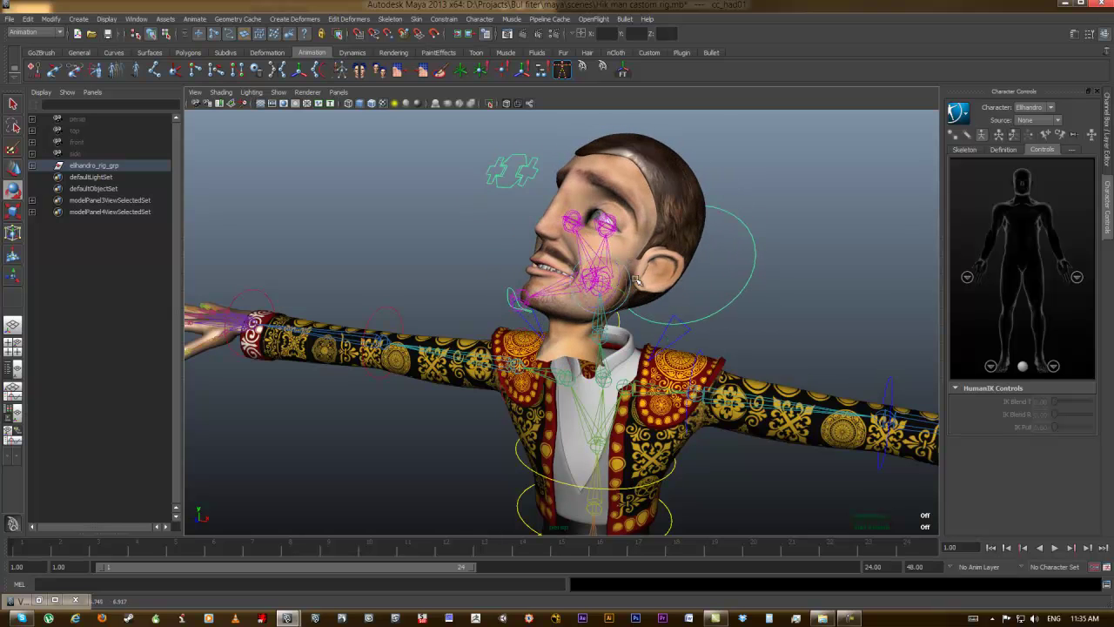
key(ctrl+z)
click(746, 252)
alt+middle_drag(695, 286, 656, 271)
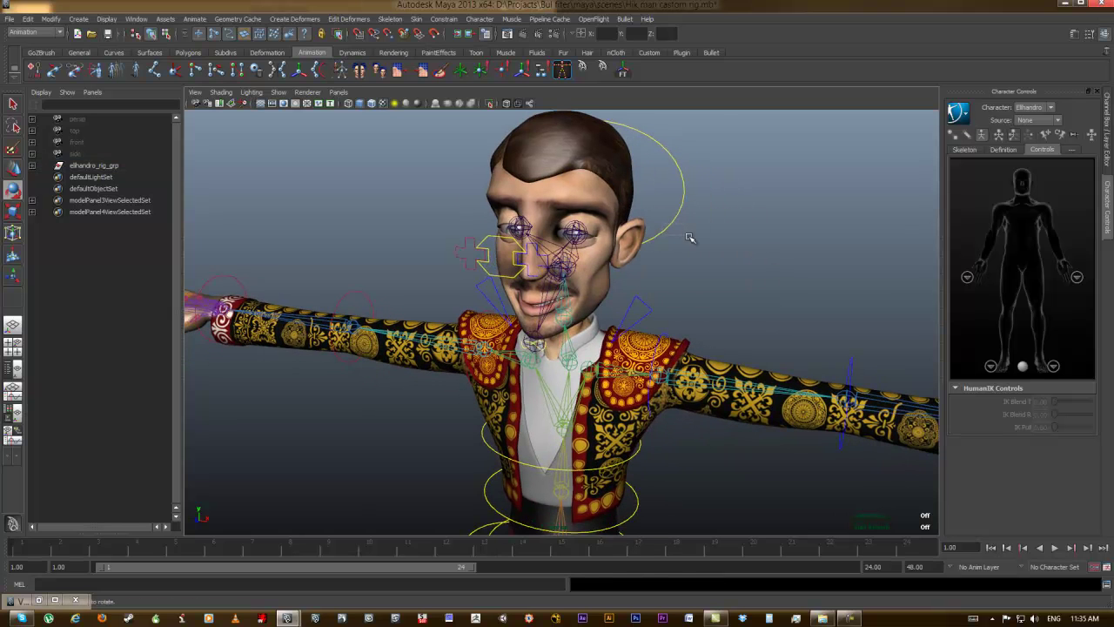
drag(689, 237, 661, 224)
mouse_move(576, 272)
mouse_down()
mouse_move(616, 271)
mouse_move(533, 273)
mouse_move(580, 275)
mouse_up()
key(ctrl+z)
click(699, 276)
- Examine the whole character rig and its joints from several angles
alt+drag(474, 281, 599, 344)
scroll(604, 297, down, 5)
alt+drag(693, 357, 614, 313)
alt+middle_drag(652, 393, 740, 319)
alt+right_drag(740, 319, 569, 355)
alt+drag(674, 372, 627, 403)
alt+middle_drag(664, 300, 650, 354)
alt+right_drag(650, 353, 771, 386)
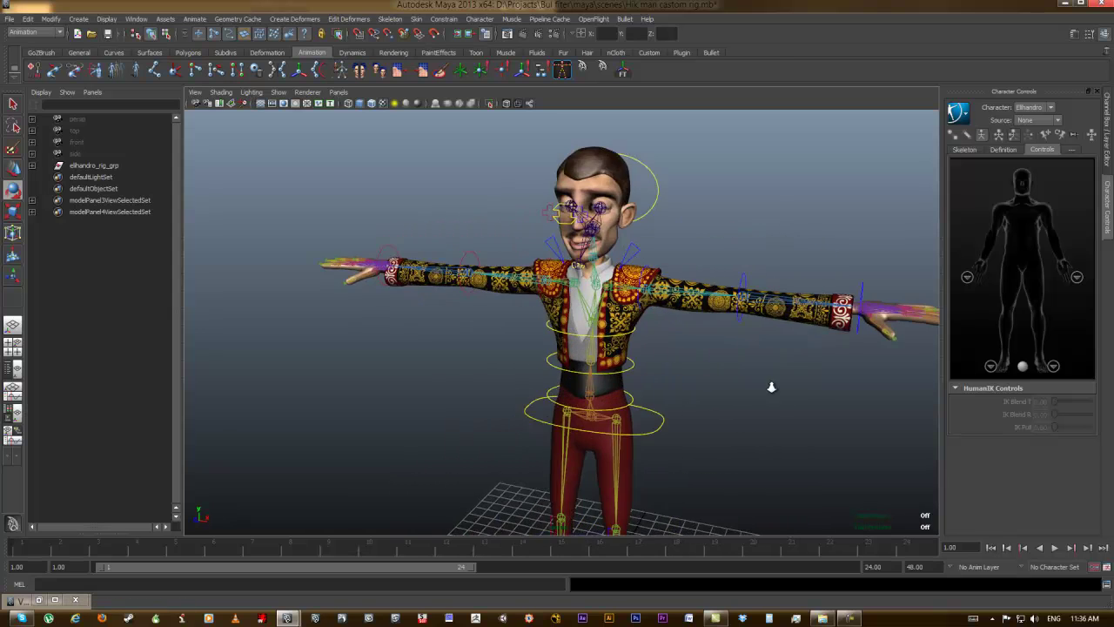
alt+middle_drag(688, 420, 659, 281)
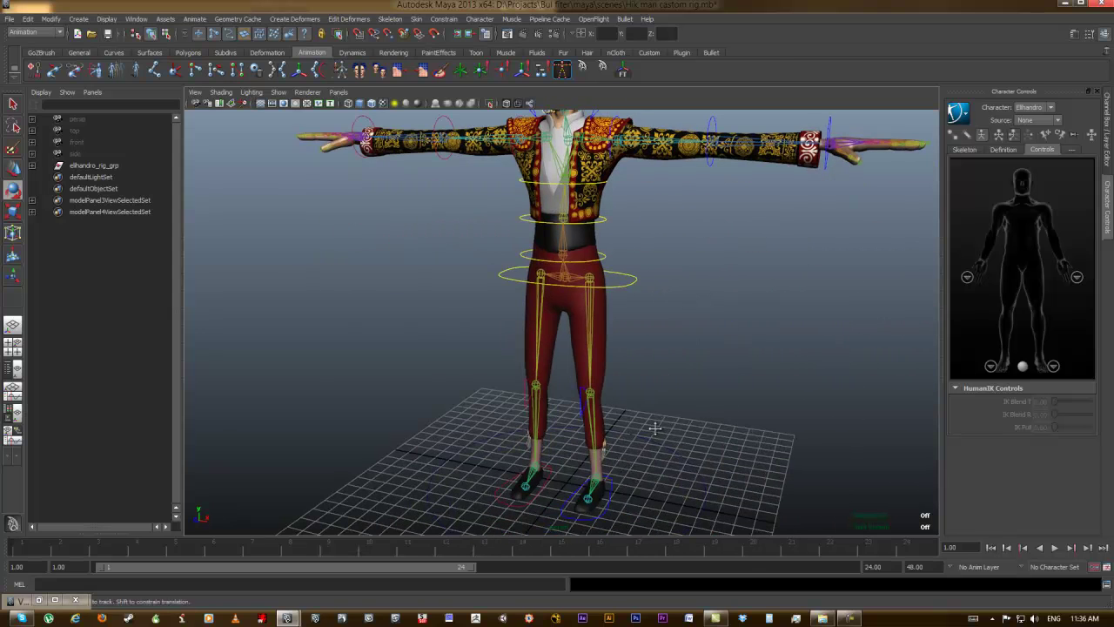
alt+middle_drag(666, 343, 679, 440)
alt+drag(690, 330, 762, 332)
alt+right_drag(763, 359, 690, 340)
- Open the HumanIK definition view and create a new character definition
click(999, 149)
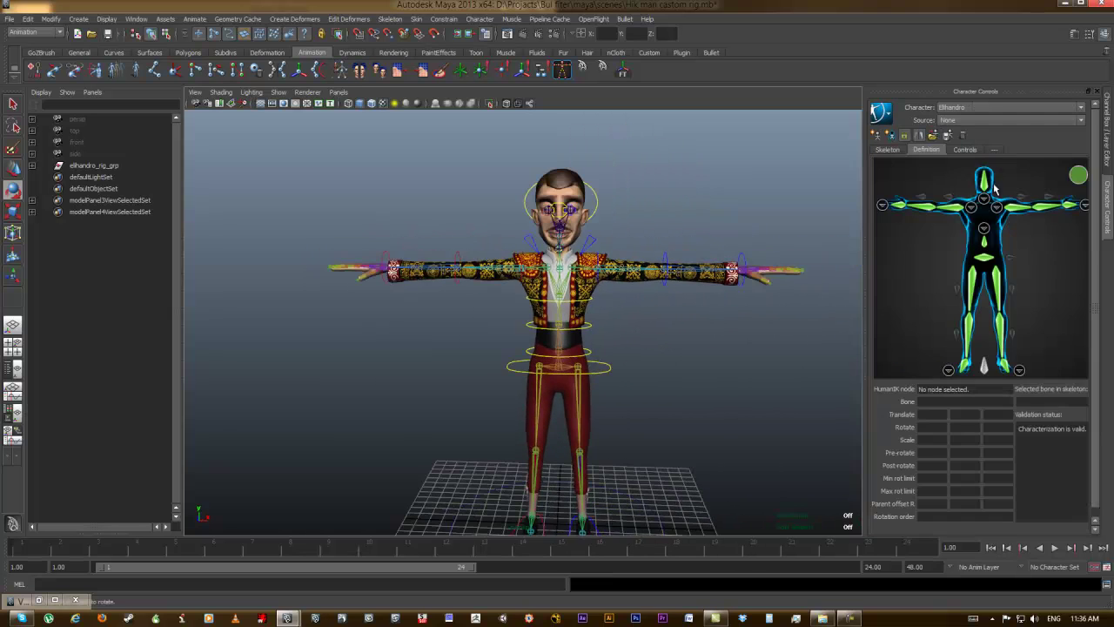
click(877, 135)
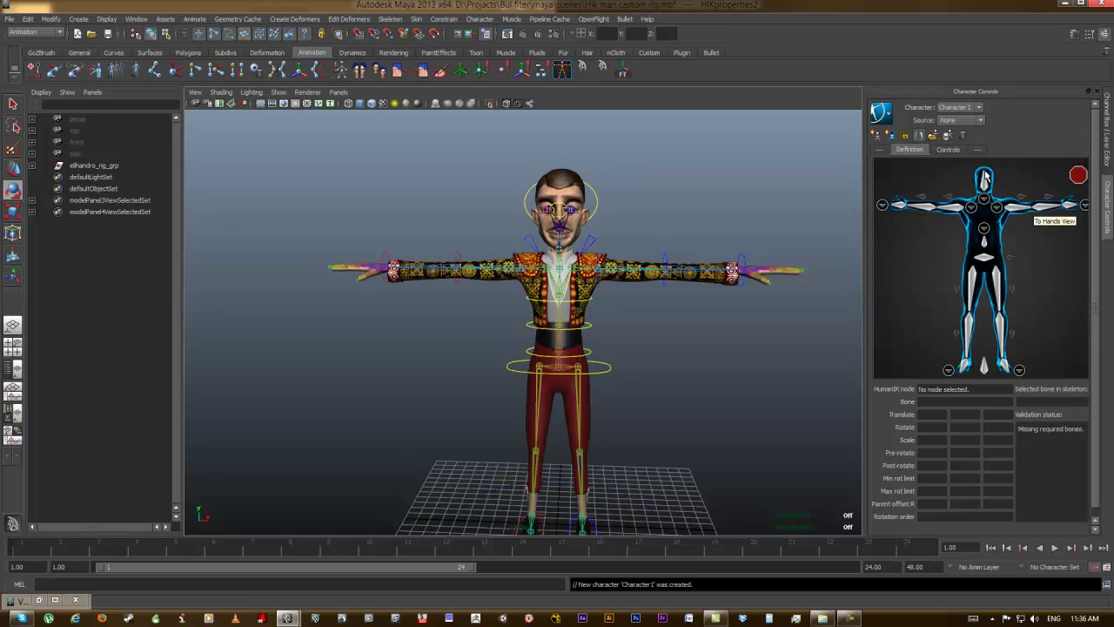
click(961, 108)
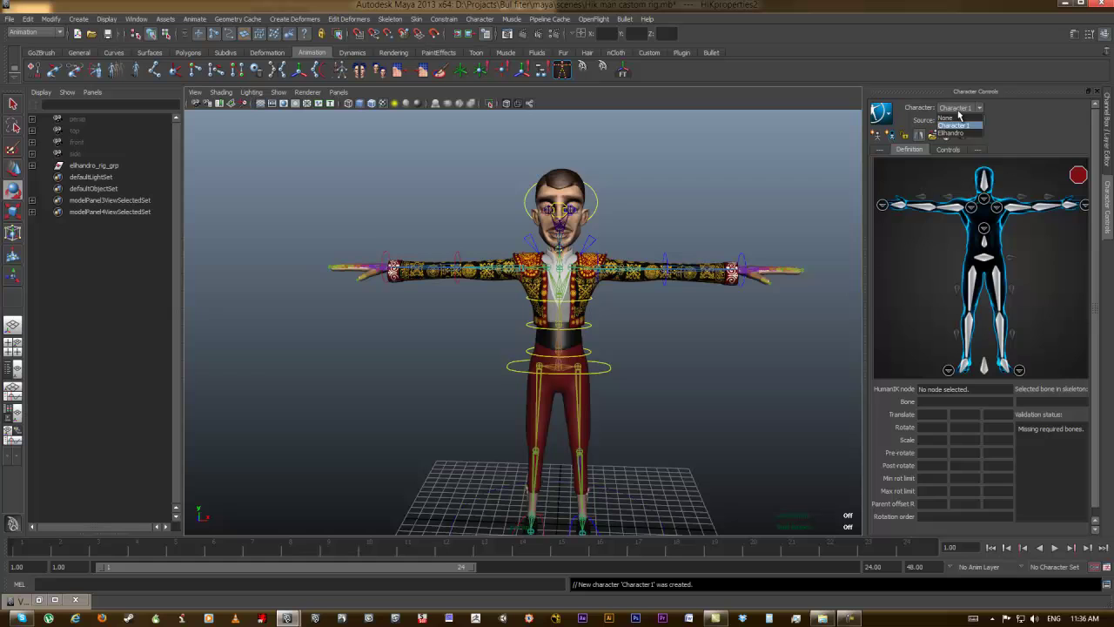
click(1016, 111)
click(880, 112)
mouse_move(908, 127)
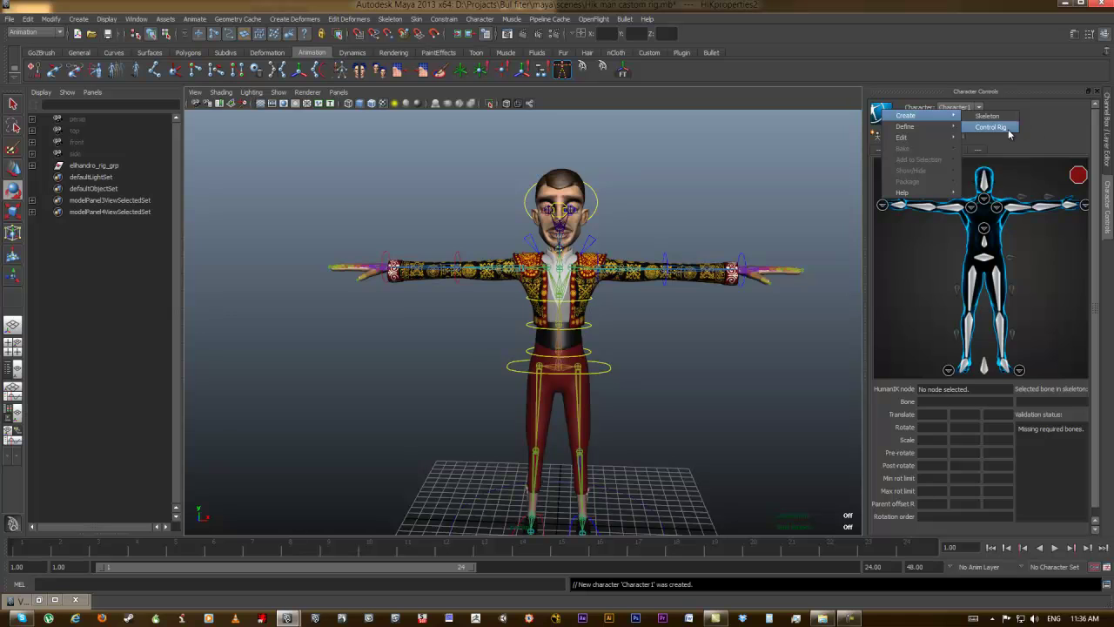
click(1046, 118)
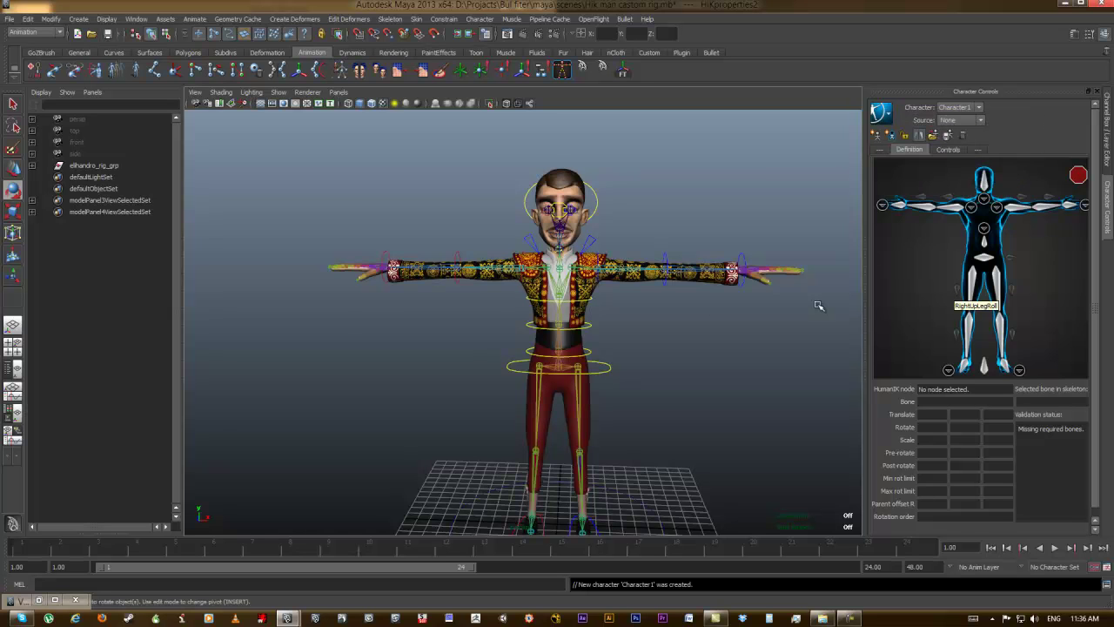
- Inspect the joint chains of the character's arms, pelvis, legs and feet up close
alt+drag(694, 336, 648, 341)
alt+right_drag(648, 341, 761, 365)
alt+middle_drag(666, 295, 549, 330)
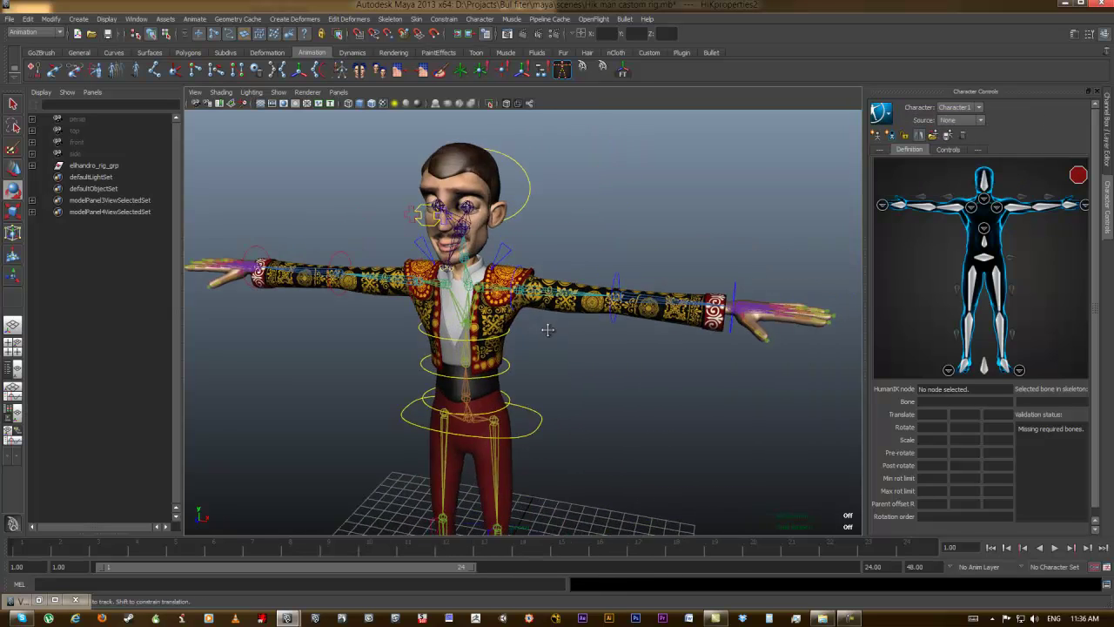
alt+right_drag(549, 330, 743, 380)
alt+drag(597, 338, 639, 346)
alt+right_drag(638, 346, 594, 337)
alt+middle_drag(639, 376, 607, 223)
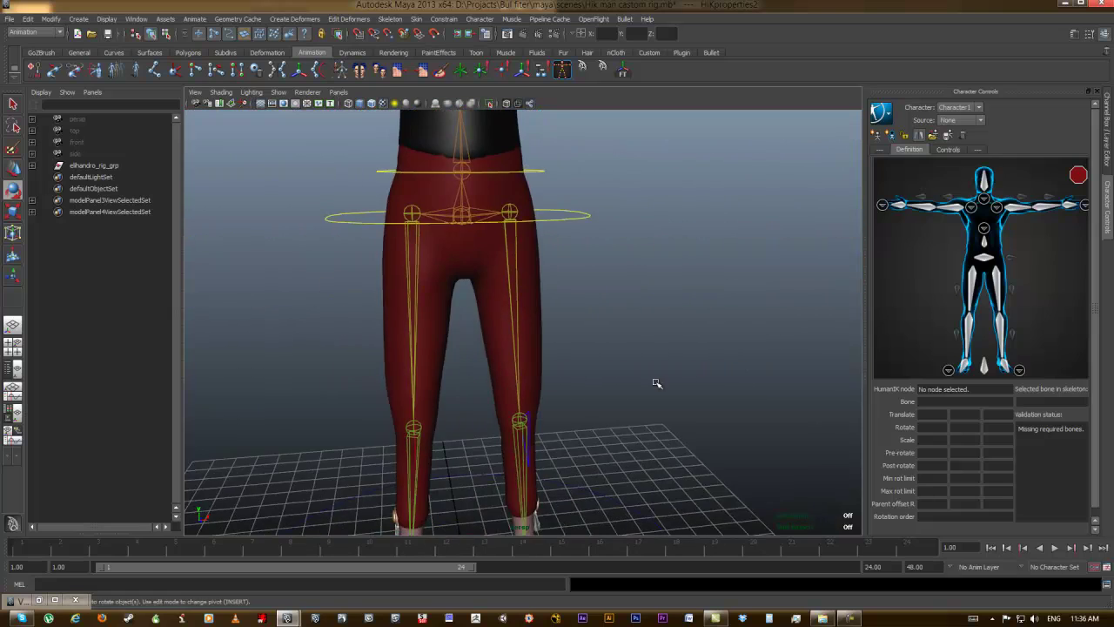
alt+drag(657, 383, 644, 381)
alt+middle_drag(642, 379, 705, 346)
alt+right_drag(674, 336, 610, 329)
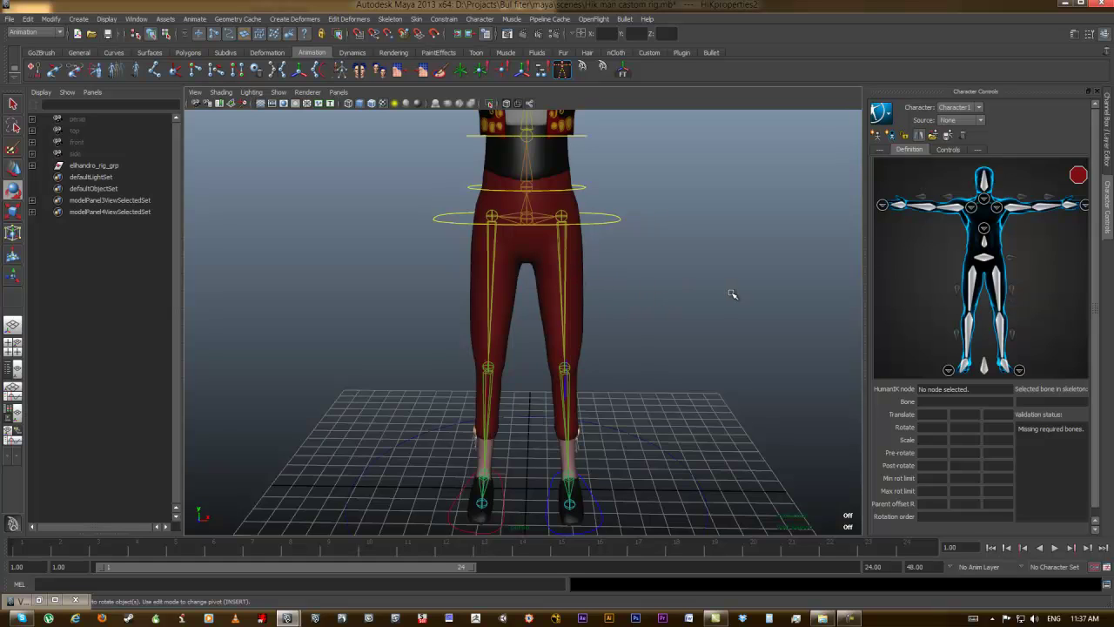
alt+drag(734, 350, 619, 308)
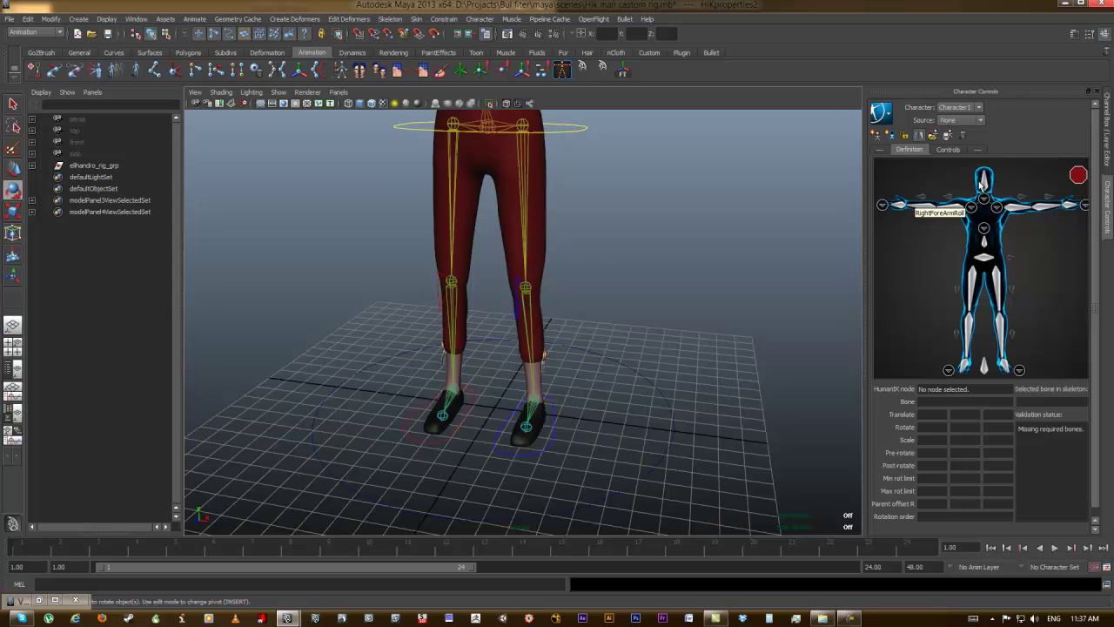
alt+middle_drag(694, 340, 676, 319)
- Map the LeftUpLeg and LeftLeg nodes to the character's left thigh and left knee joints
click(999, 280)
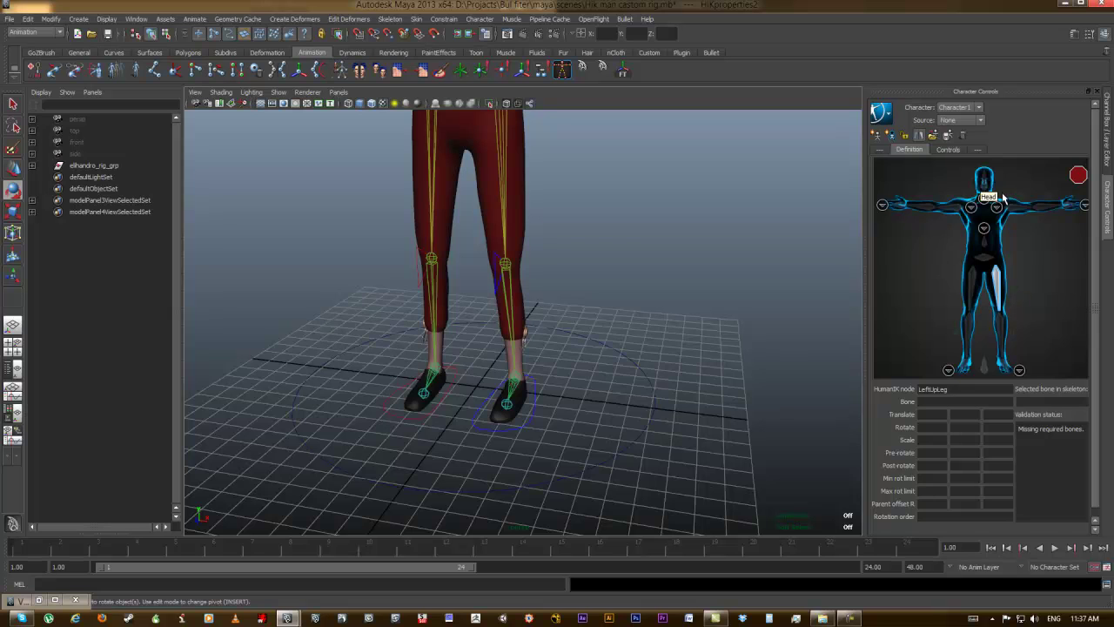
click(506, 153)
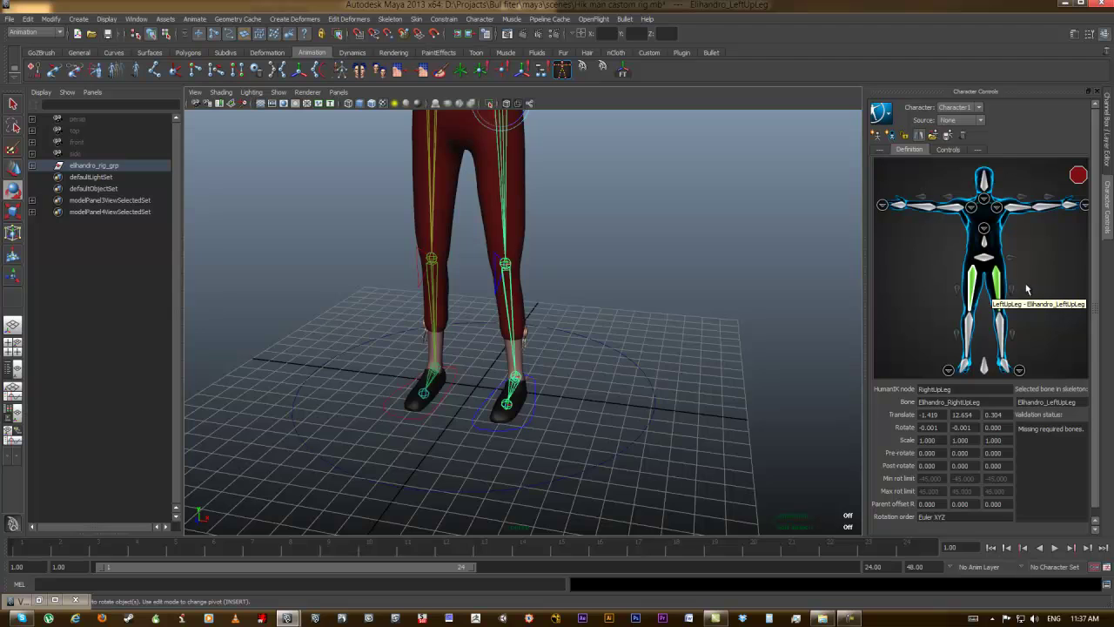
alt+middle_drag(512, 255, 697, 359)
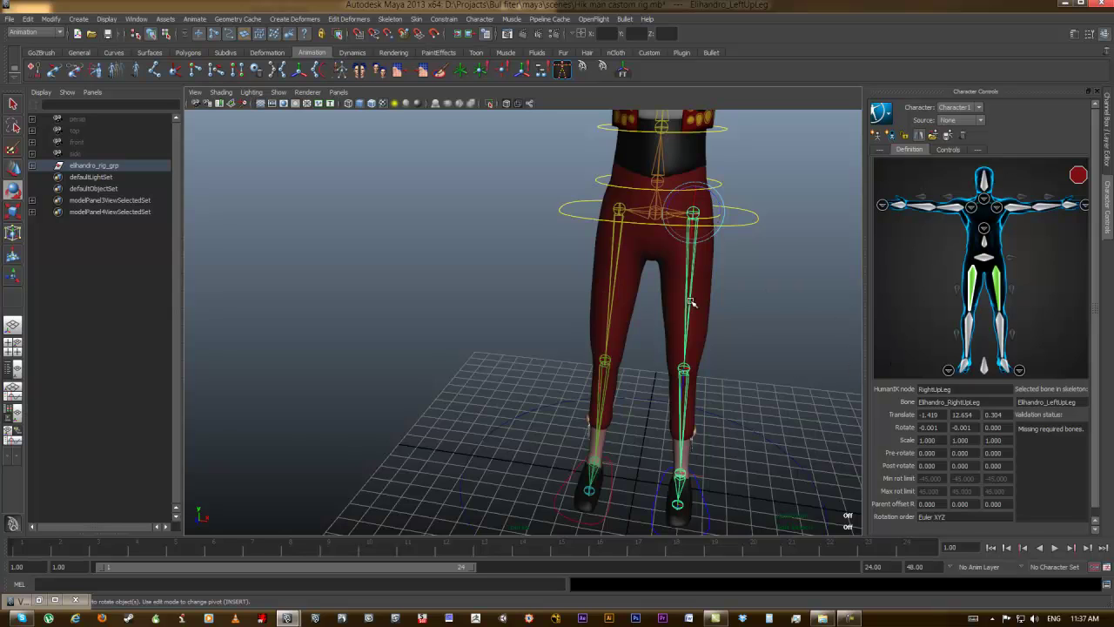
alt+middle_drag(803, 311, 729, 290)
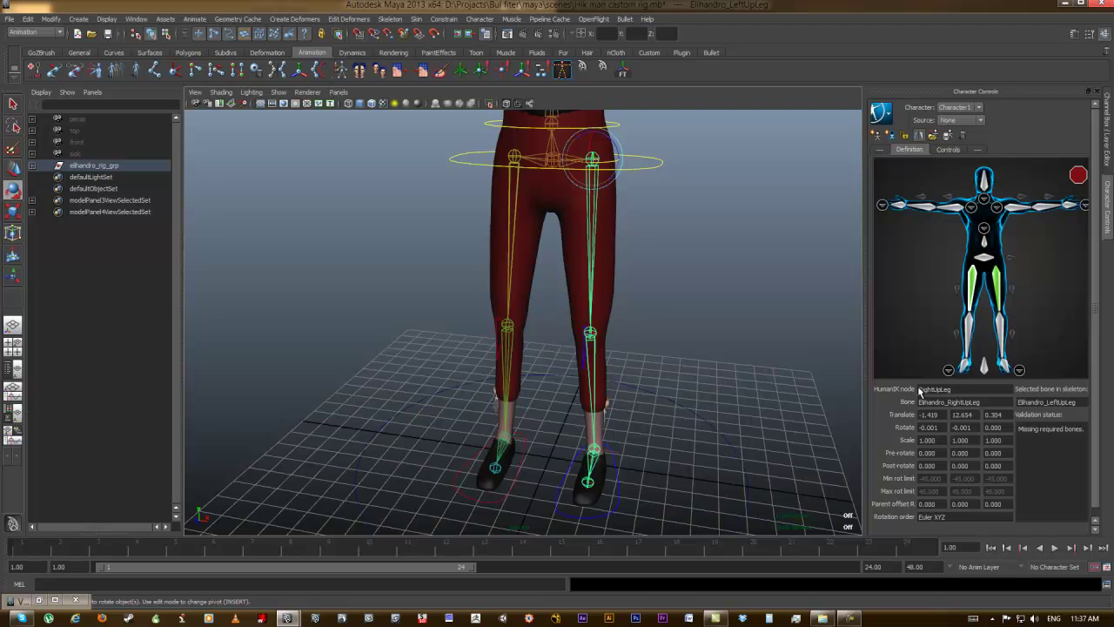
alt+drag(627, 325, 663, 324)
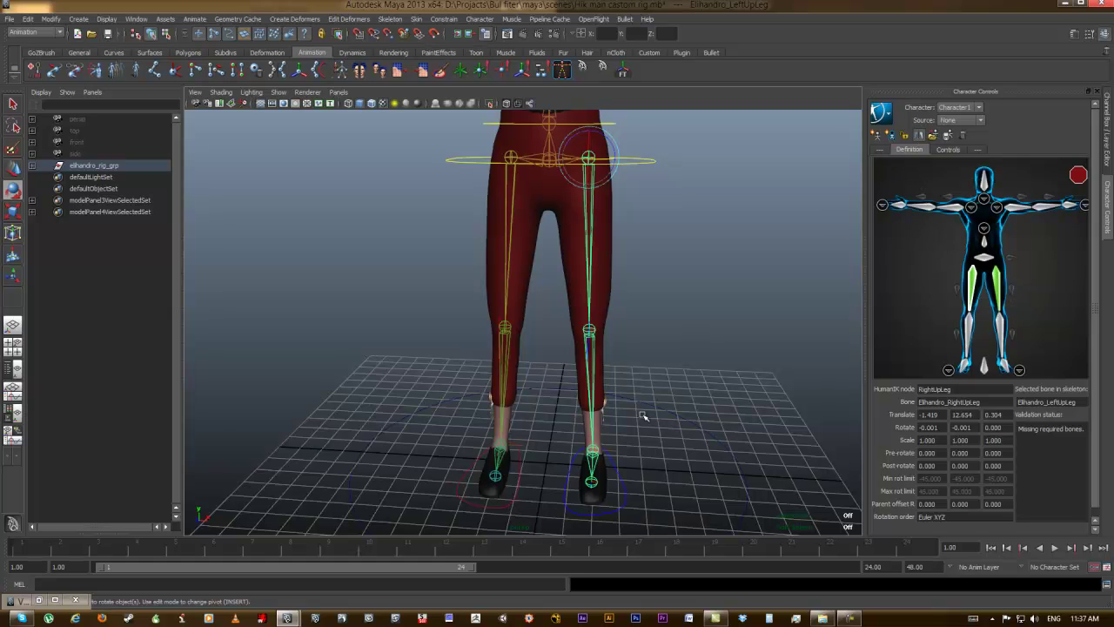
click(1002, 332)
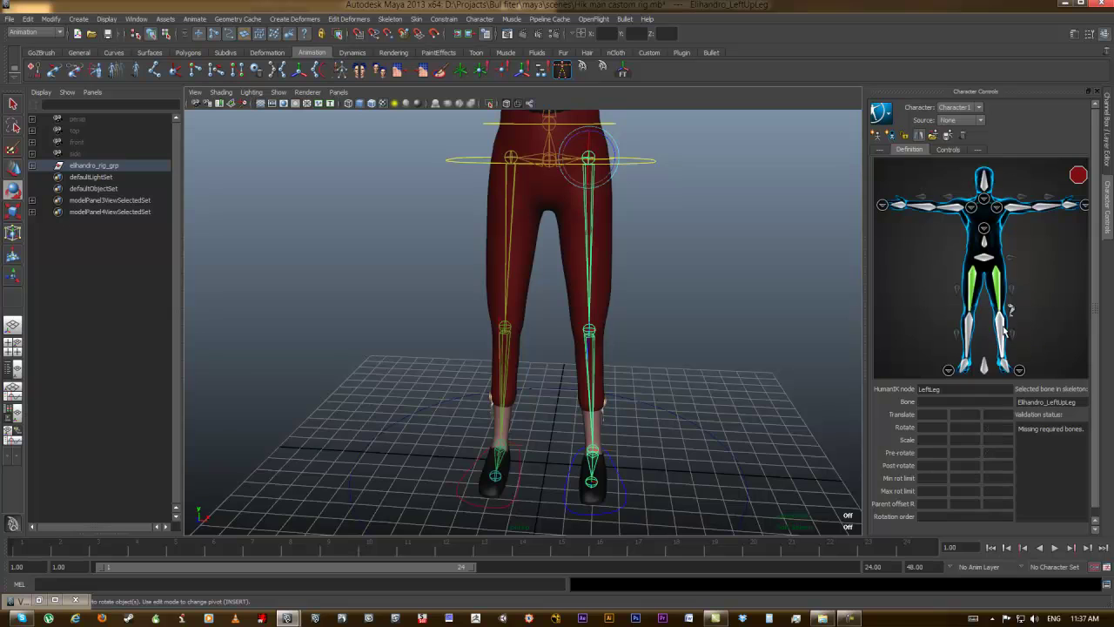
click(594, 366)
- Map the LeftFoot node to the character's left ankle joint, undoing any wrong selection
click(1004, 366)
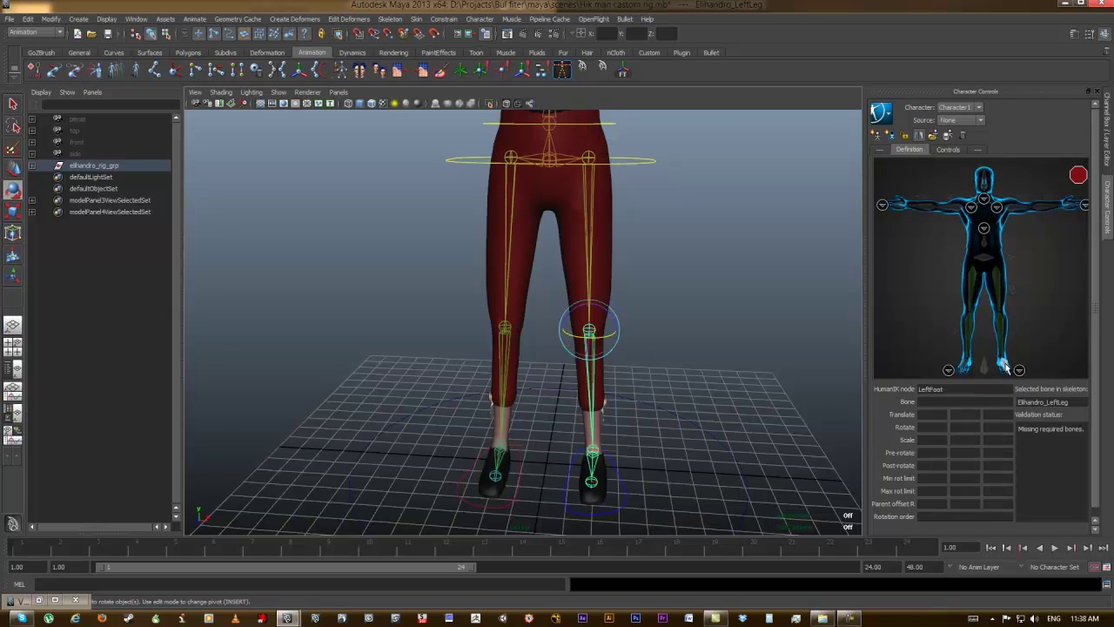
click(597, 470)
alt+drag(644, 443, 676, 430)
key(ctrl+z)
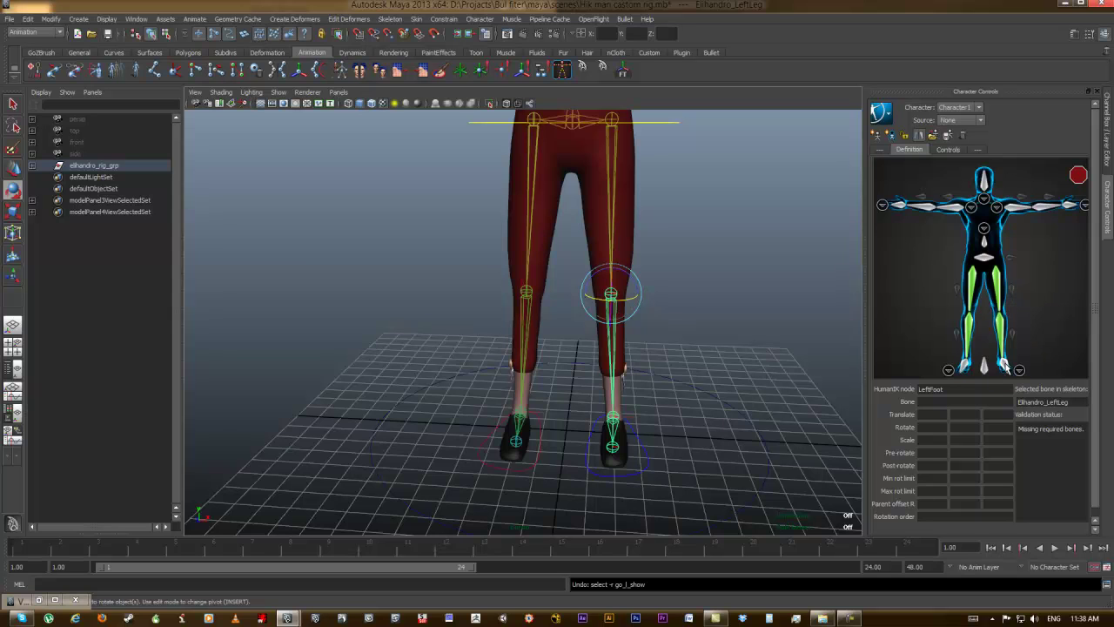
click(1005, 367)
click(609, 442)
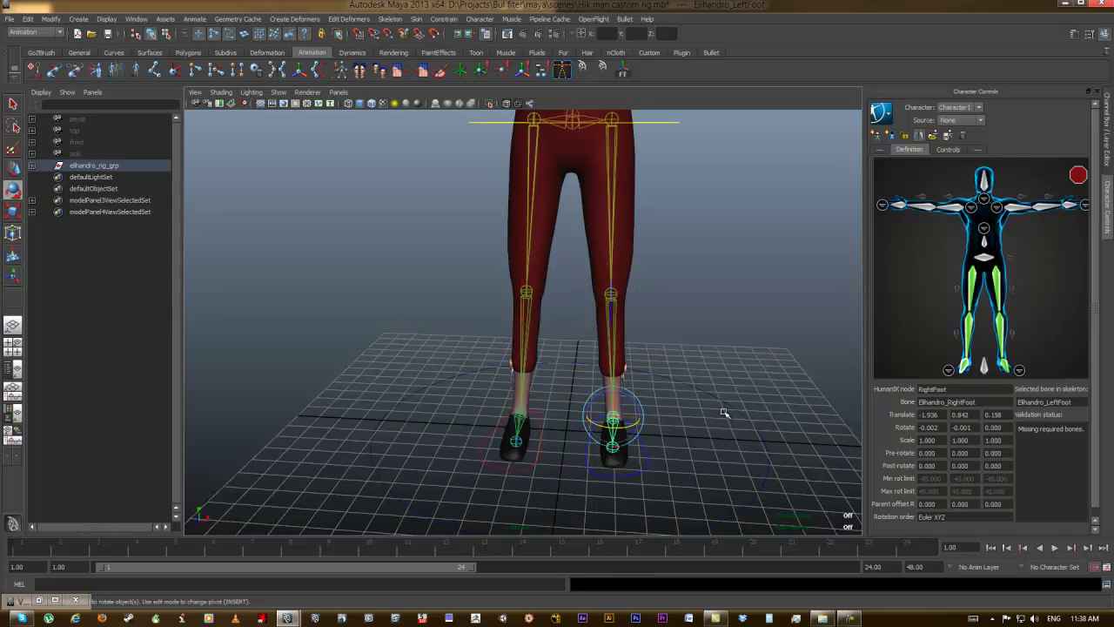
- In the feet view, map the RightToeBase node to the character's left toe joint, and return to the full-body view
alt+drag(724, 413, 780, 429)
click(1021, 370)
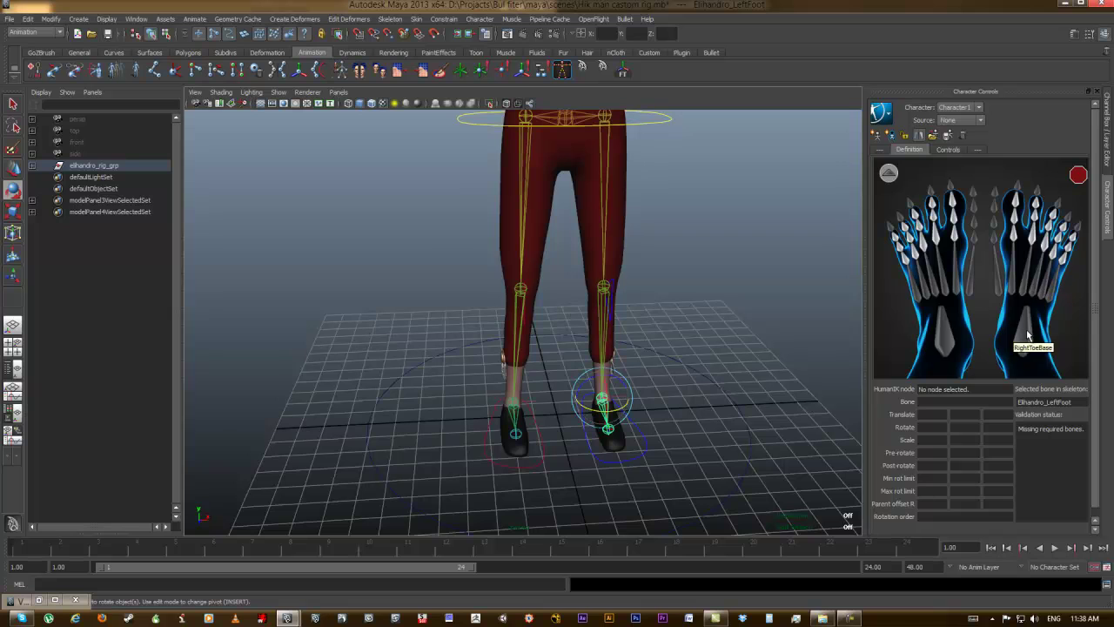
click(1028, 334)
click(612, 437)
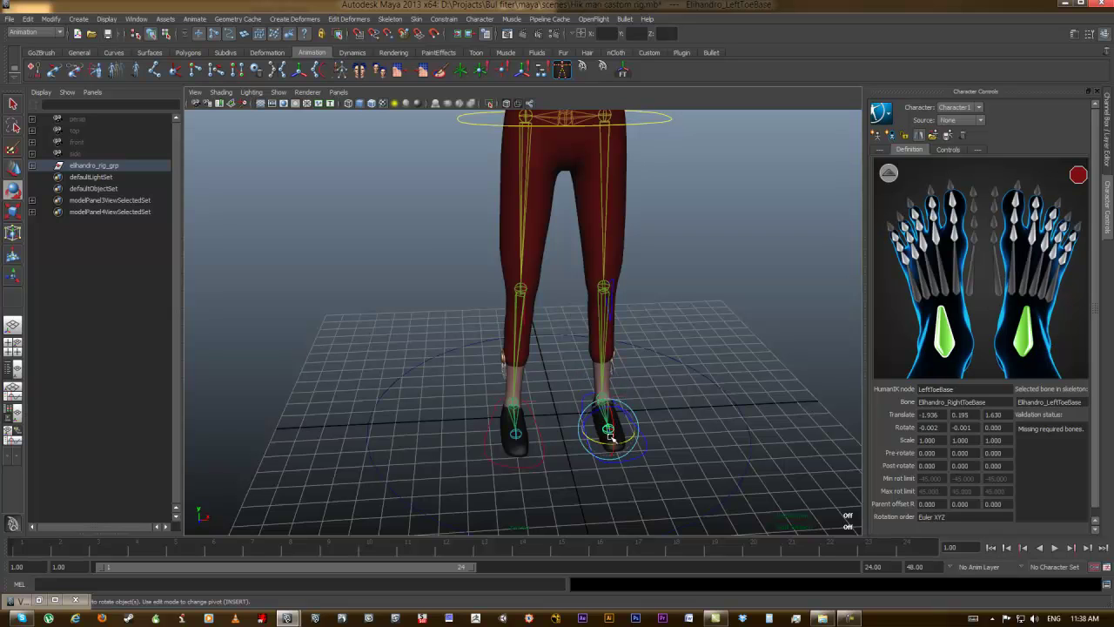
click(742, 402)
click(888, 173)
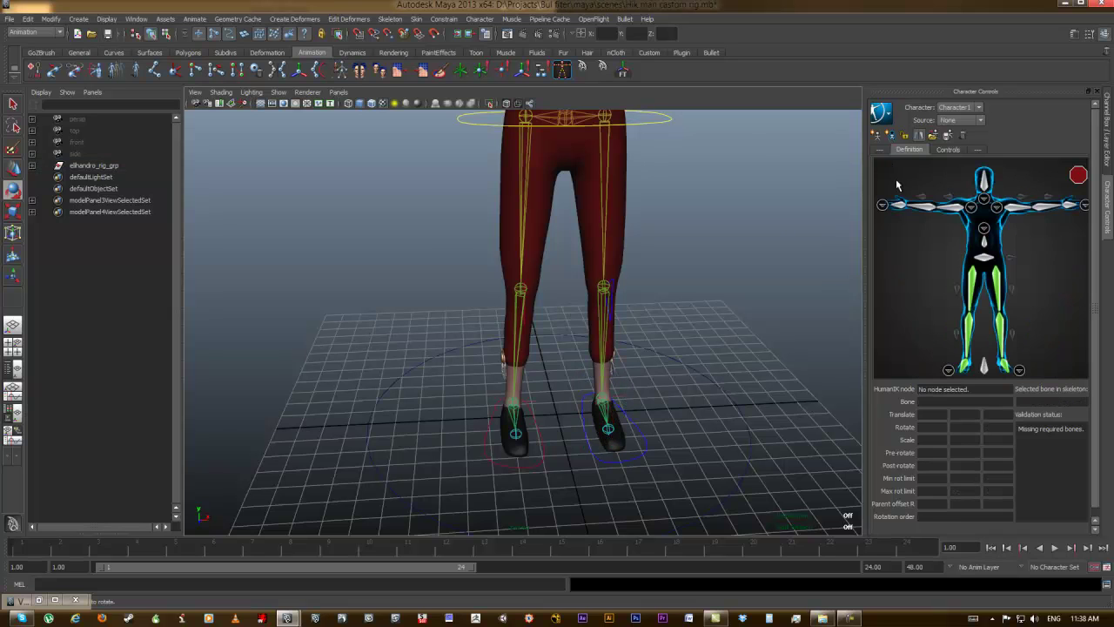
- Map the Hips node to the character's central pelvis joint
alt+drag(686, 323, 615, 281)
alt+middle_drag(716, 280, 711, 365)
alt+middle_drag(652, 268, 683, 334)
click(983, 258)
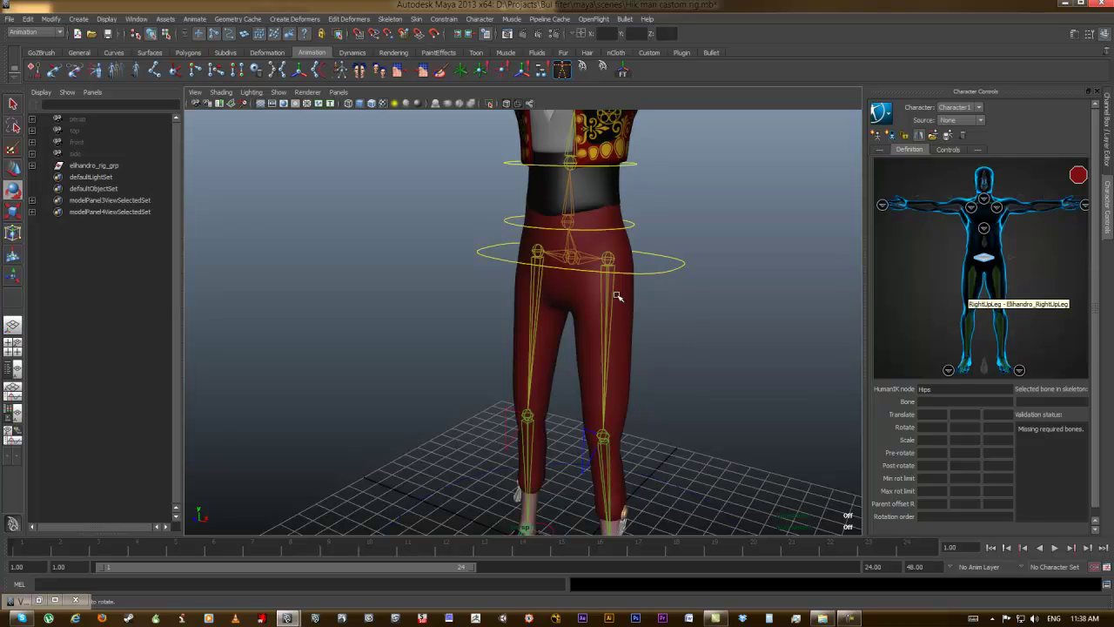
click(576, 260)
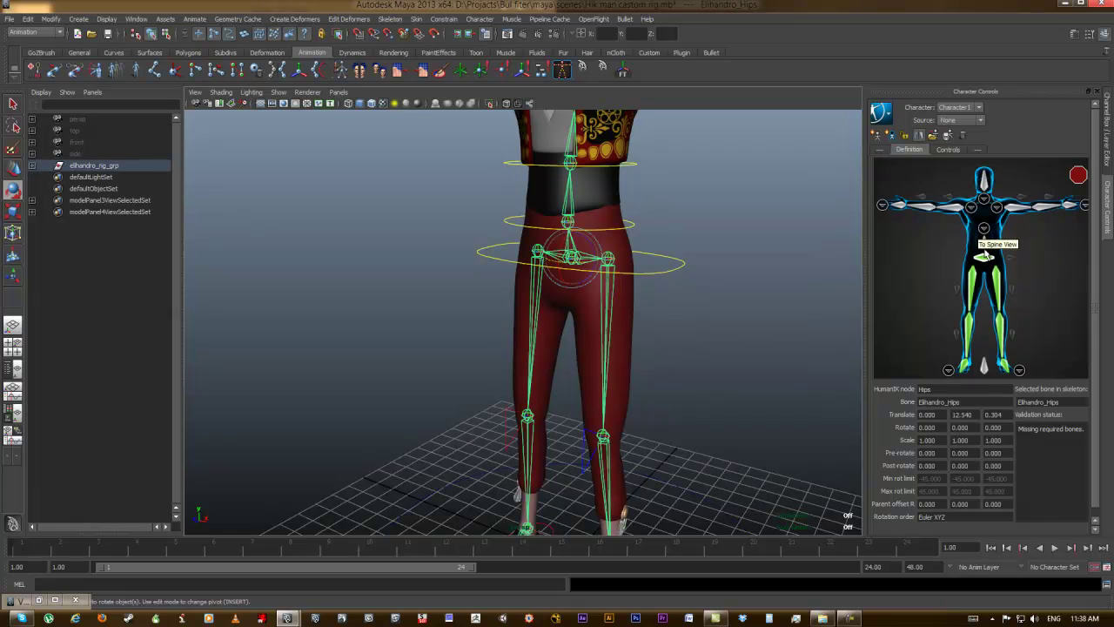
- Map the Spine node to the lowest spine joint, and Spine1 in the spine view to the next joint up
click(983, 228)
click(572, 210)
alt+drag(699, 251, 728, 256)
alt+middle_drag(728, 256, 710, 311)
click(983, 250)
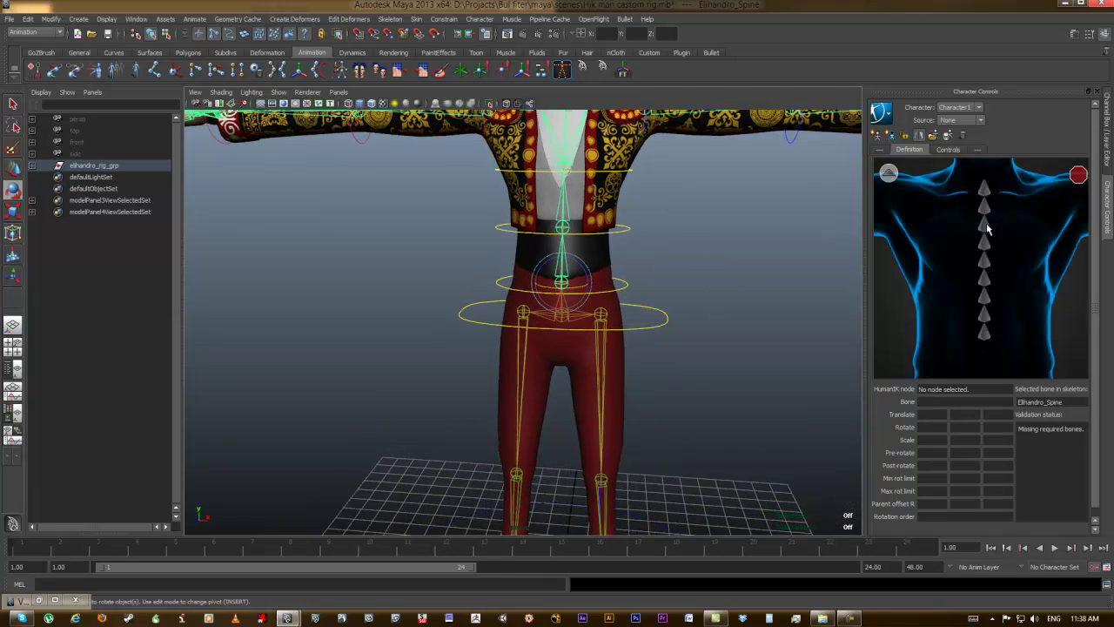
click(984, 331)
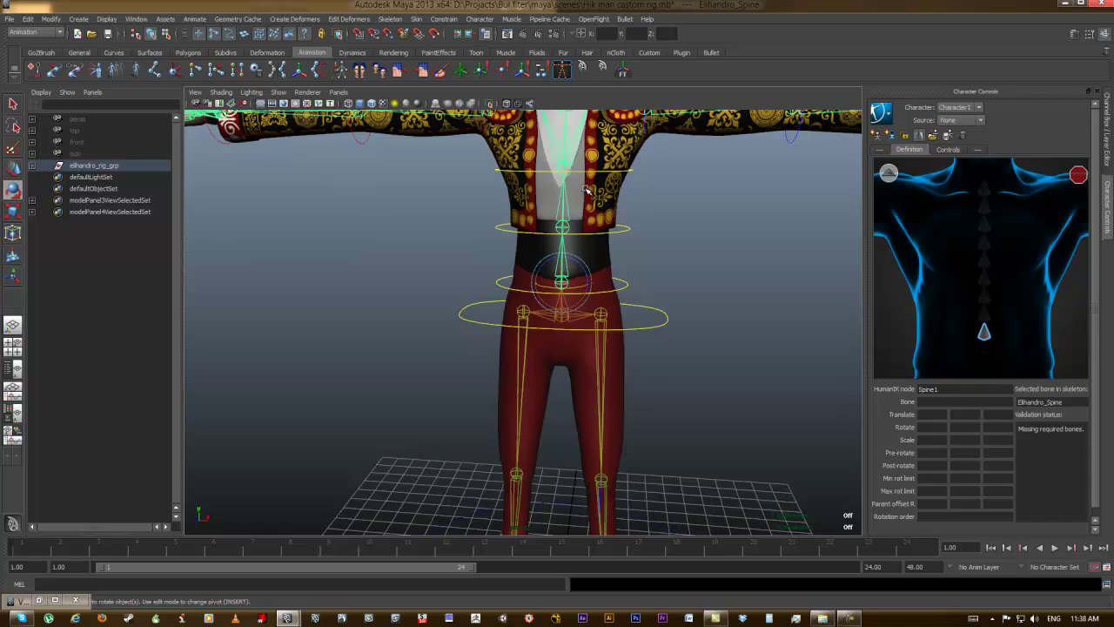
click(566, 208)
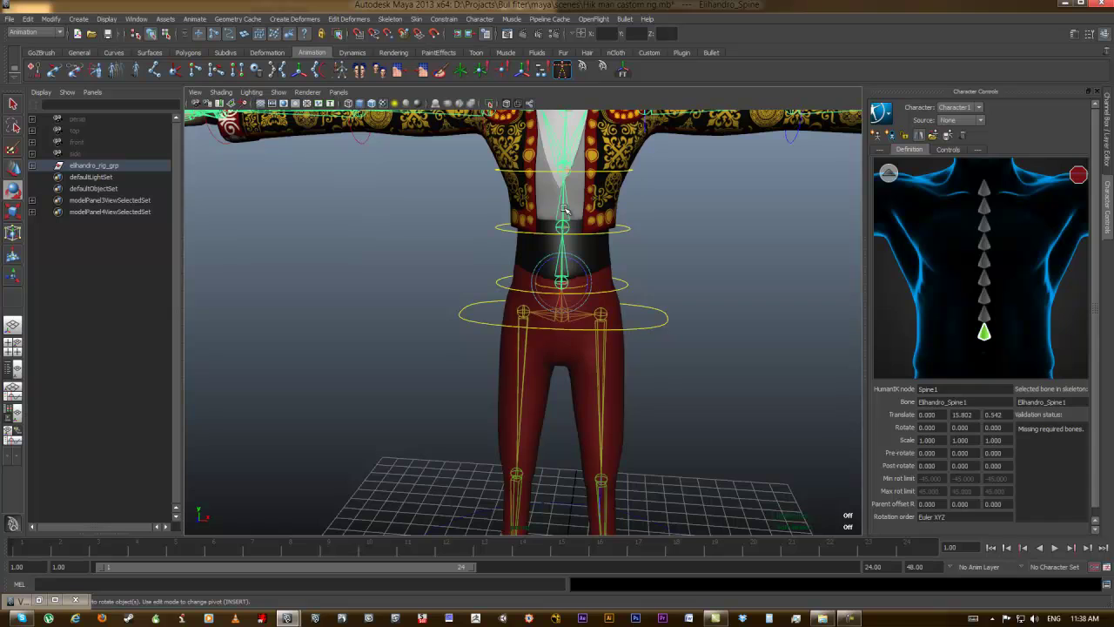
- Map the Spine2 node to the topmost spine joint in the chest, and return to the full-body view
click(984, 315)
click(580, 165)
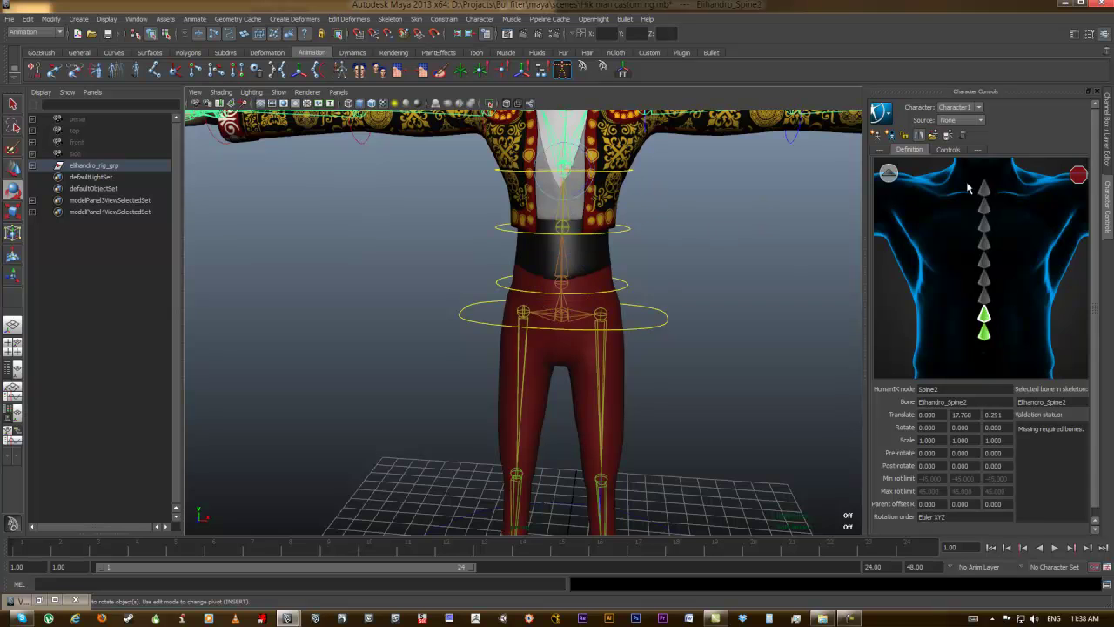
click(886, 174)
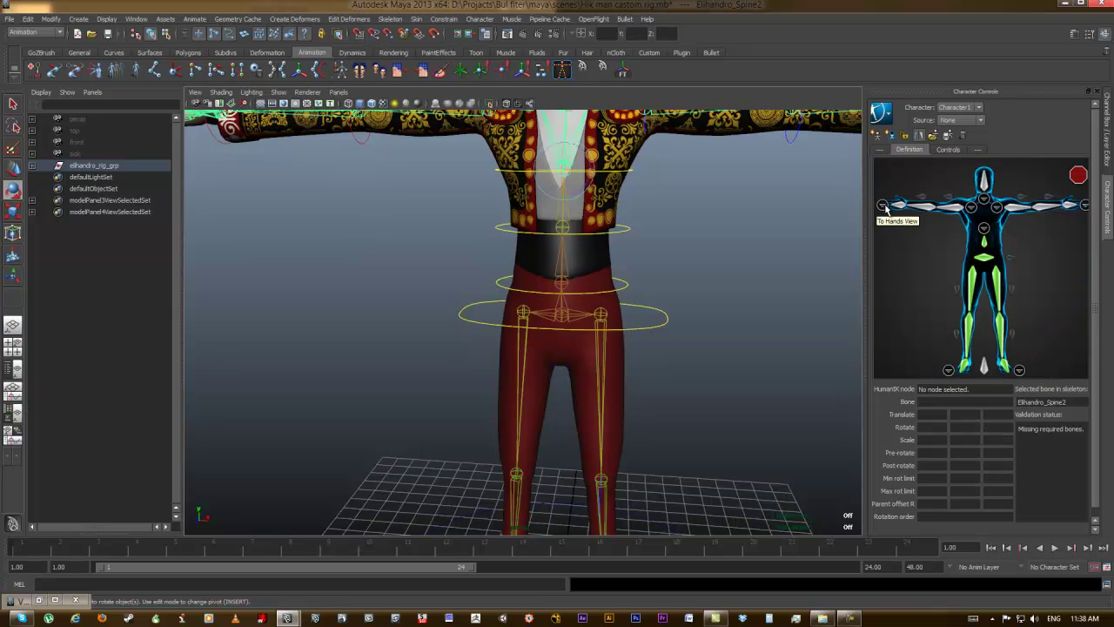
- In the neck view, map the Neck node to the base neck joint and Neck1 to the next joint up
alt+middle_drag(697, 174, 712, 306)
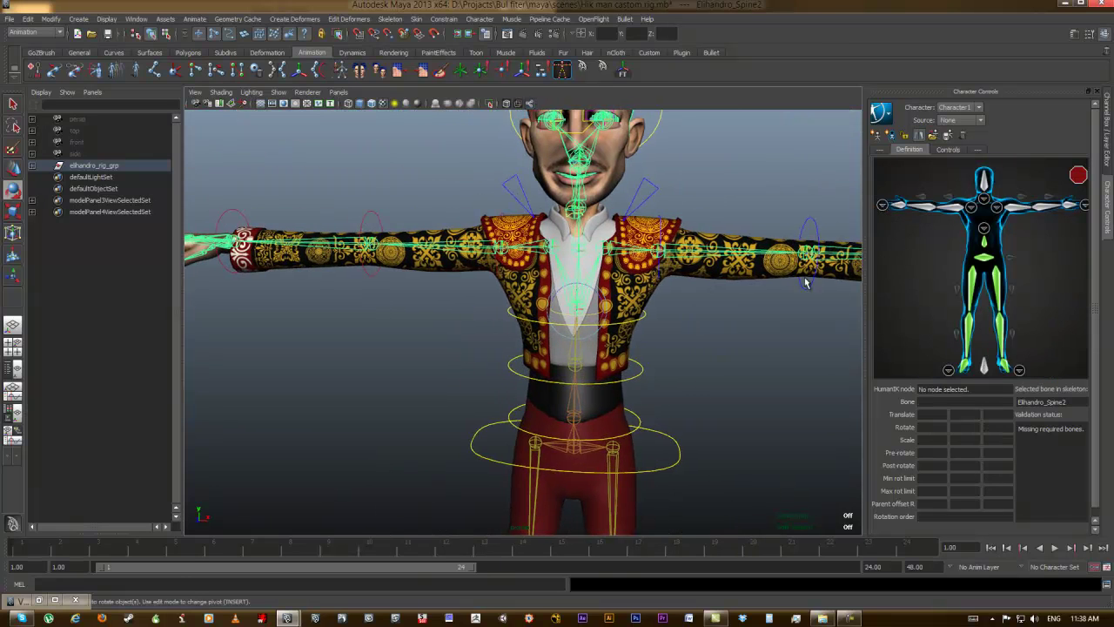
click(984, 203)
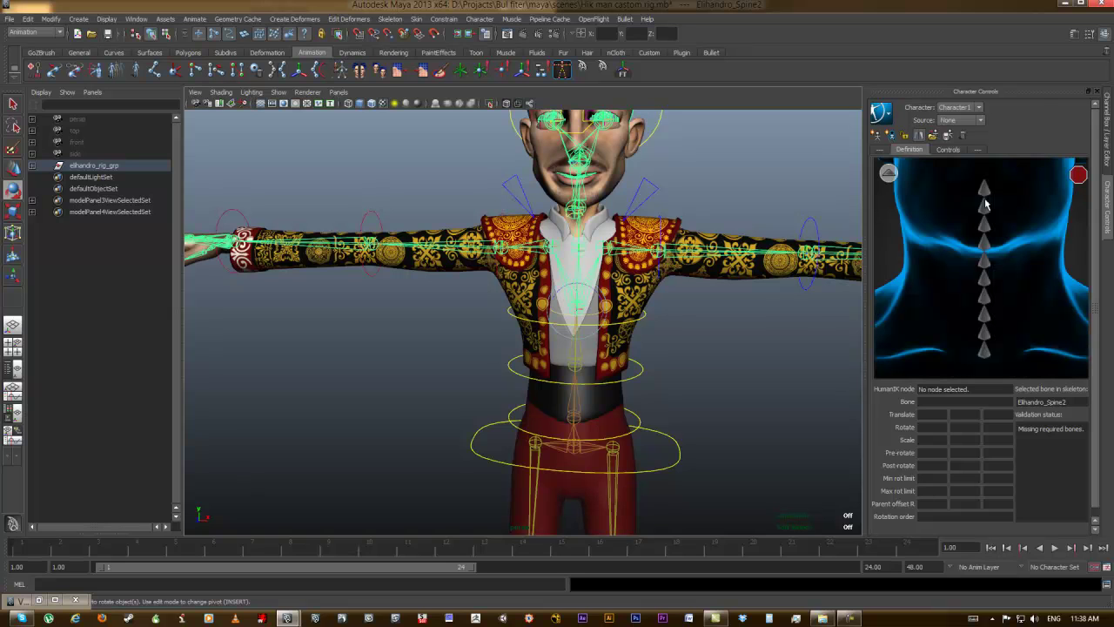
click(984, 351)
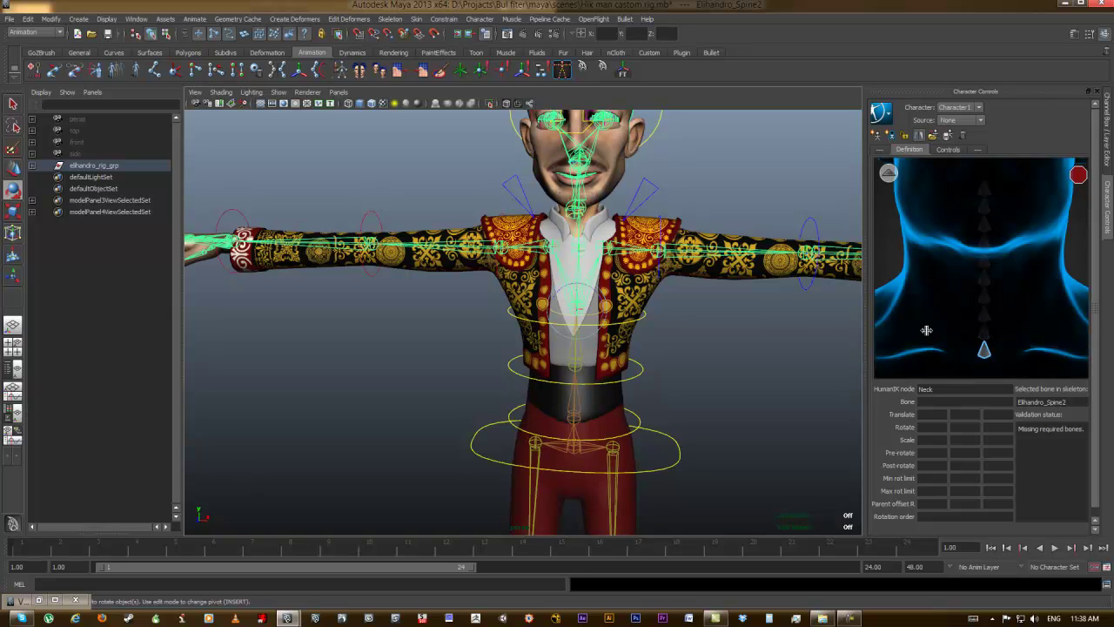
alt+drag(595, 241, 509, 237)
click(509, 237)
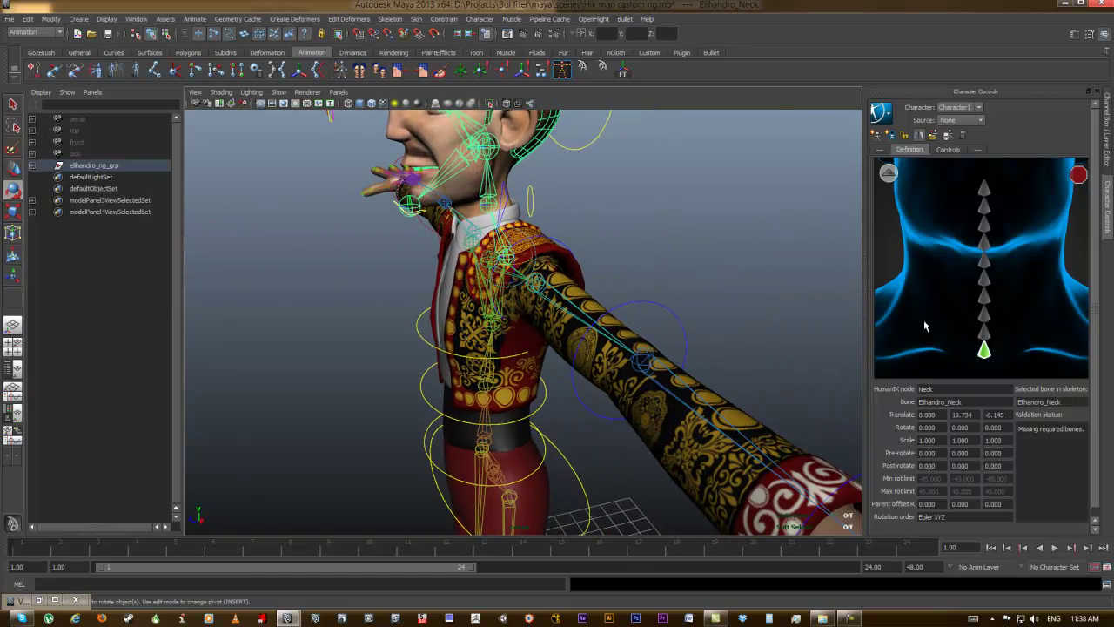
click(984, 331)
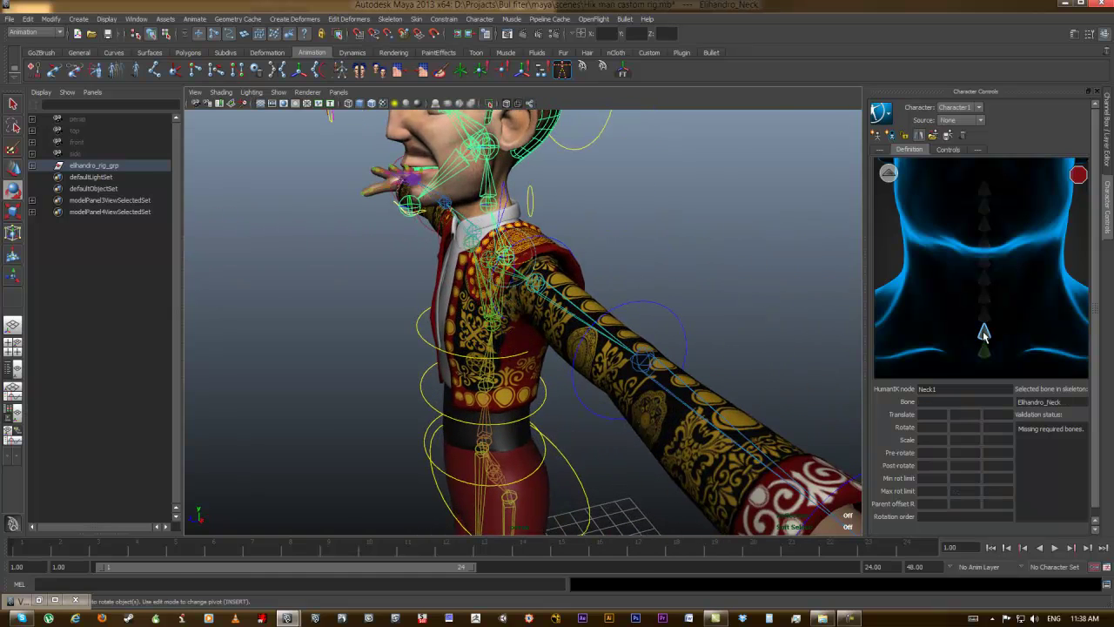
click(490, 199)
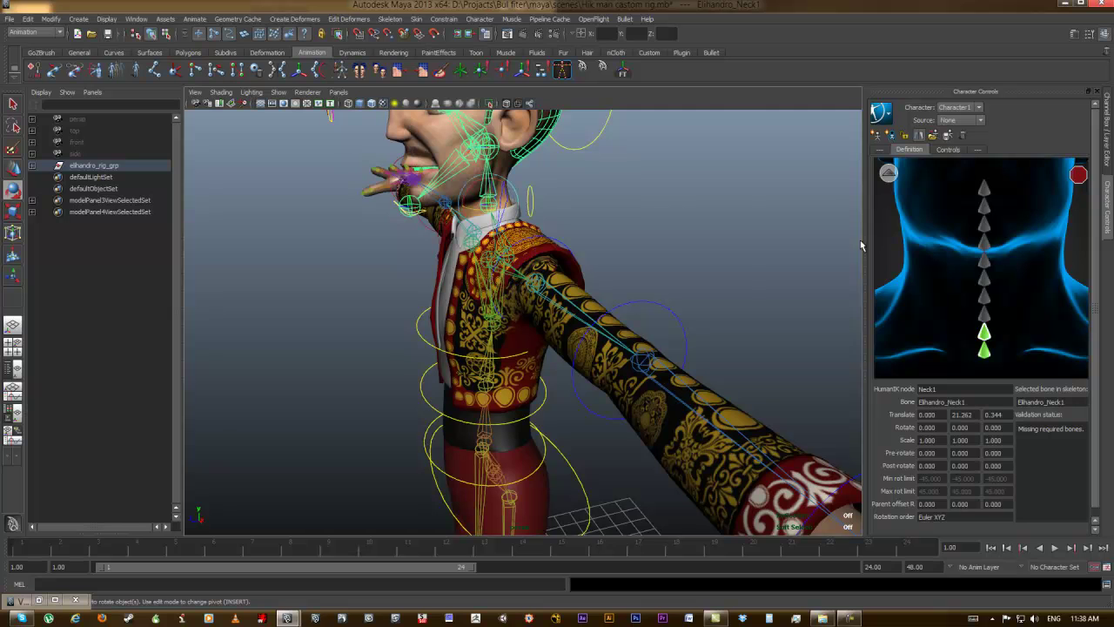
- Return to the full-body view and map the Head node to the character's head joint
click(890, 172)
click(984, 184)
alt+middle_drag(703, 200, 722, 276)
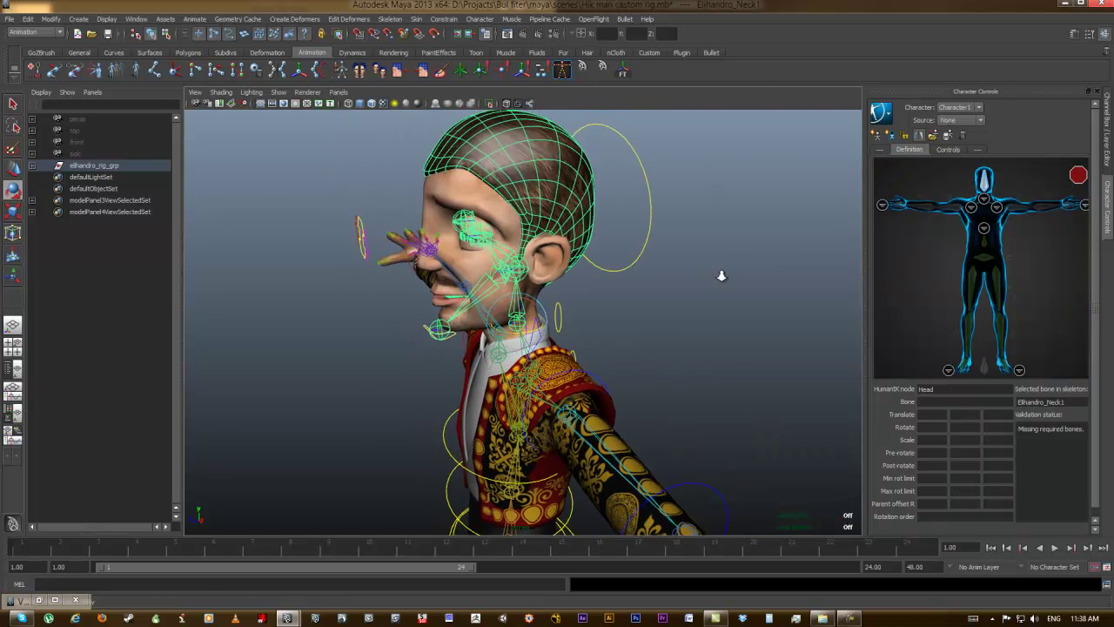
alt+right_drag(720, 276, 783, 293)
click(523, 211)
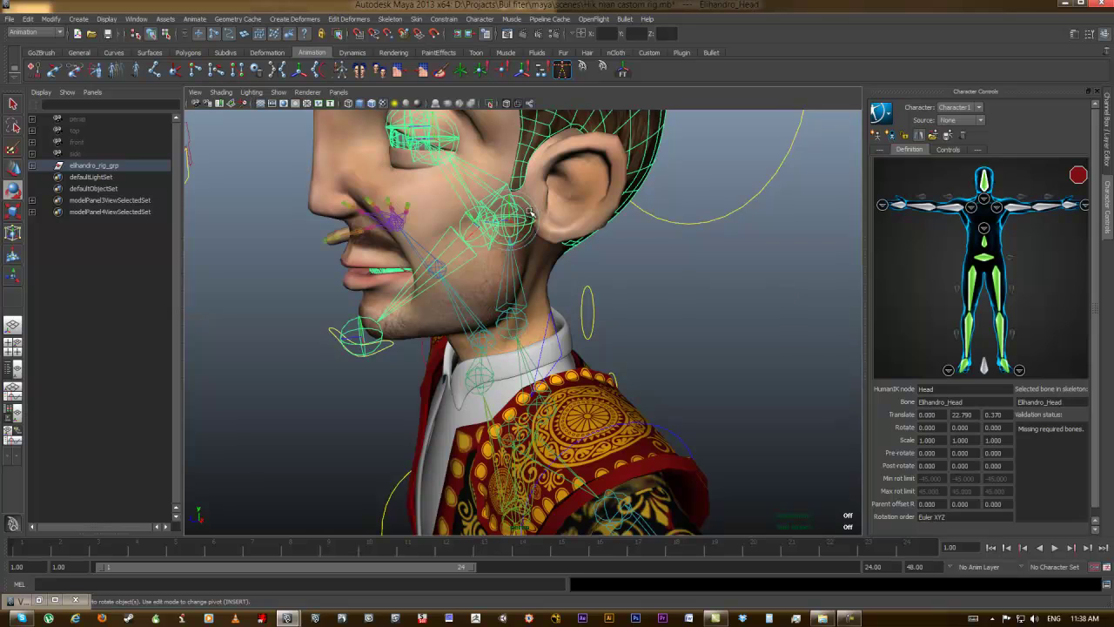
- In the shoulder view, map the LeftShoulder node to the character's left clavicle joint
alt+drag(621, 258, 709, 256)
alt+right_drag(708, 256, 543, 231)
alt+middle_drag(543, 230, 462, 201)
alt+drag(629, 238, 753, 256)
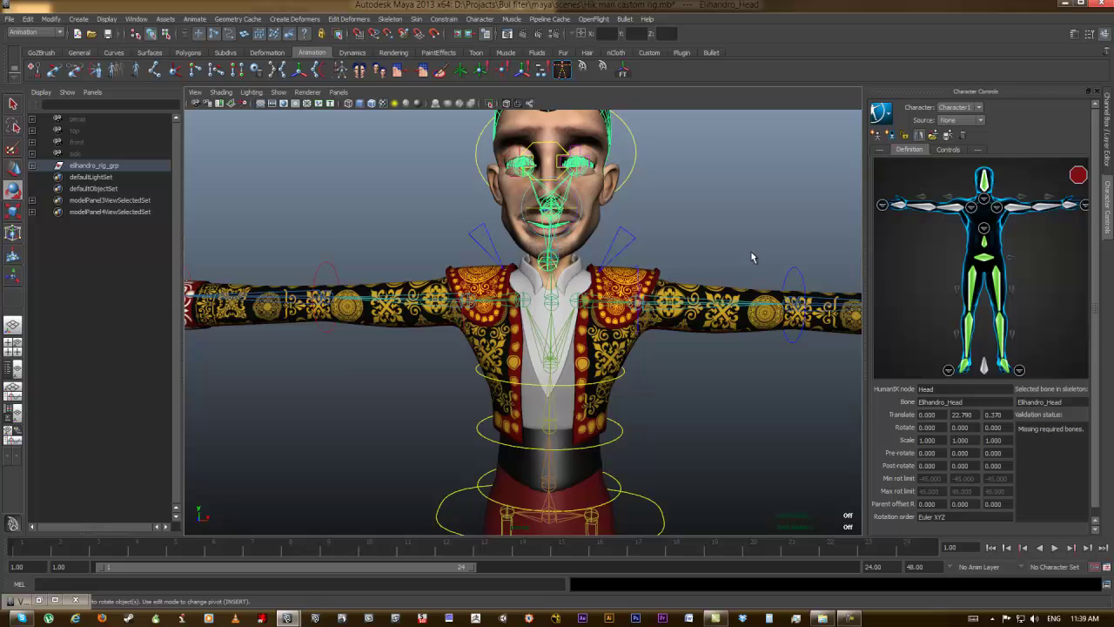
click(994, 210)
click(926, 259)
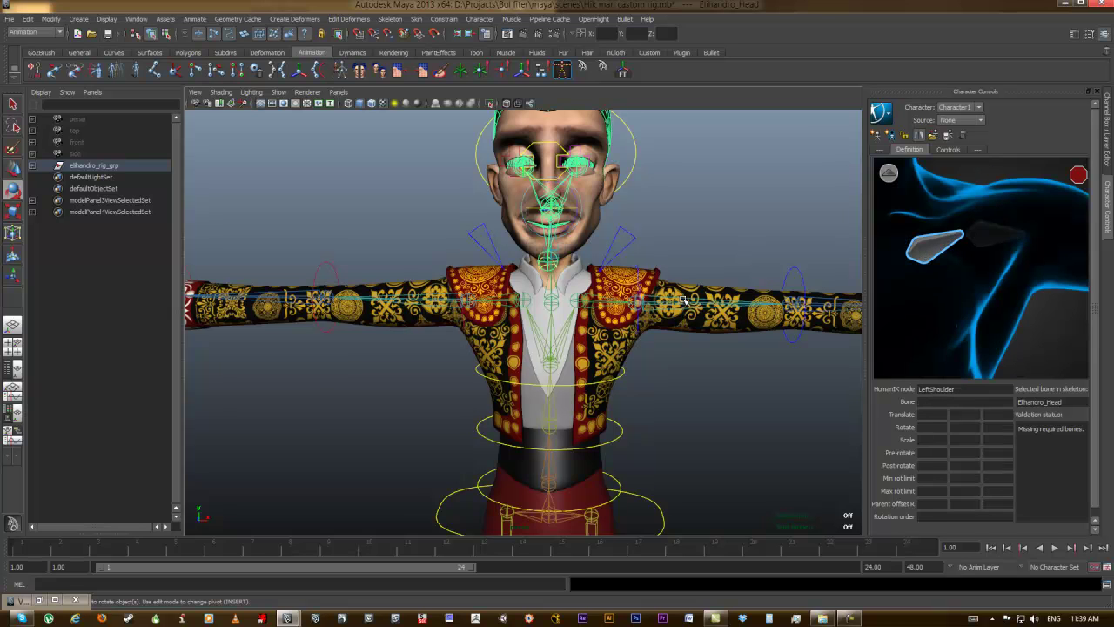
click(591, 303)
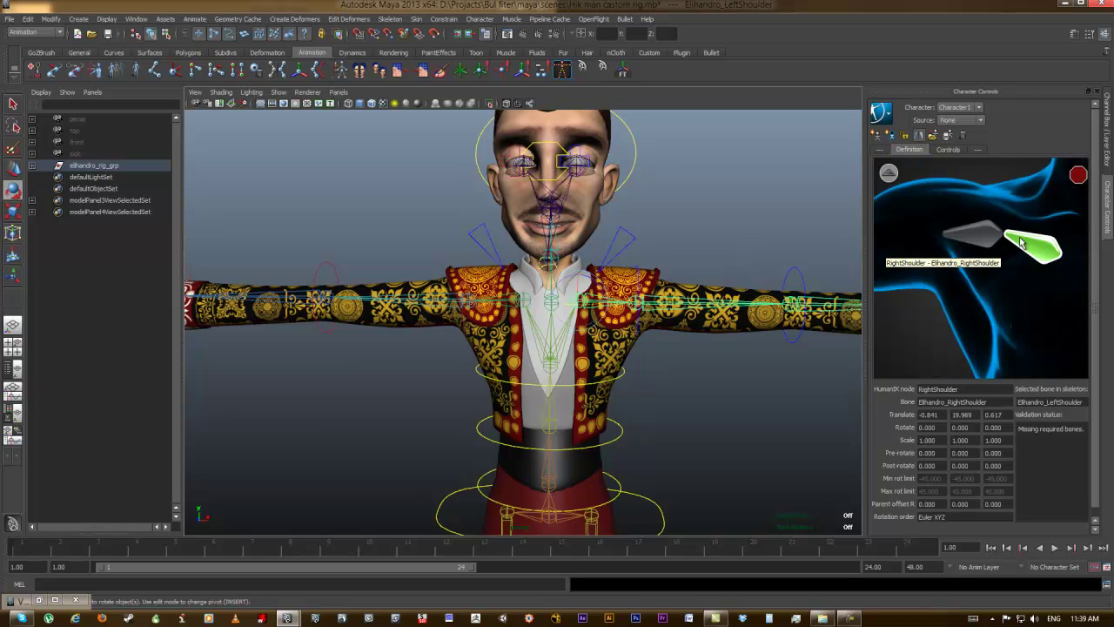
- In the full-body view, map the LeftArm node to the left upper-arm joint and LeftForeArm to the left elbow joint
click(889, 174)
click(1014, 208)
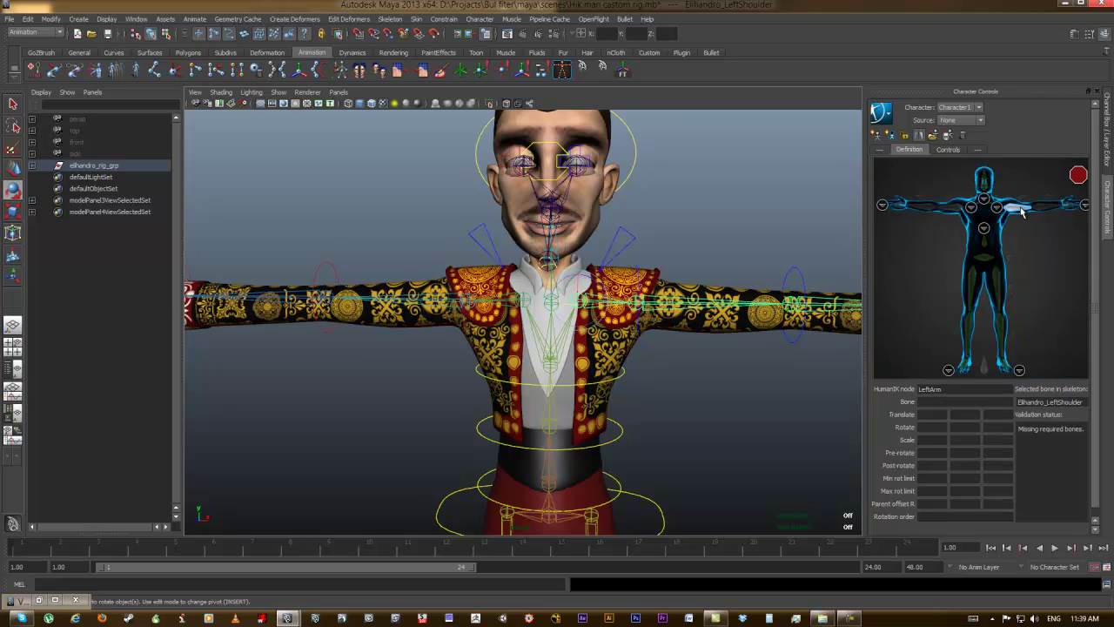
click(694, 309)
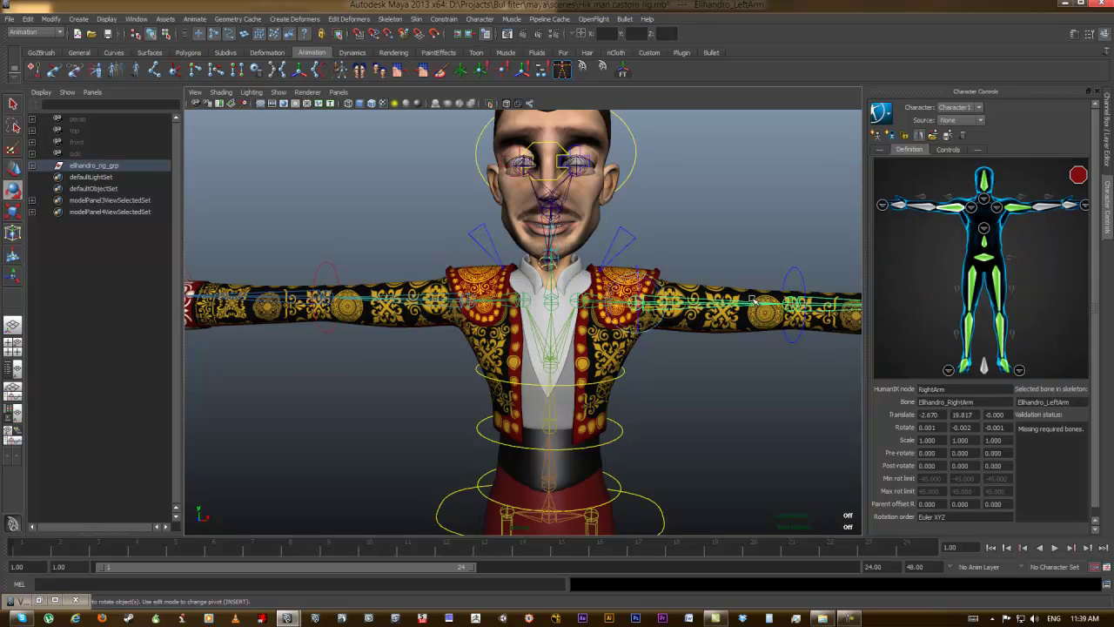
click(1039, 207)
alt+middle_drag(664, 383, 531, 376)
click(732, 301)
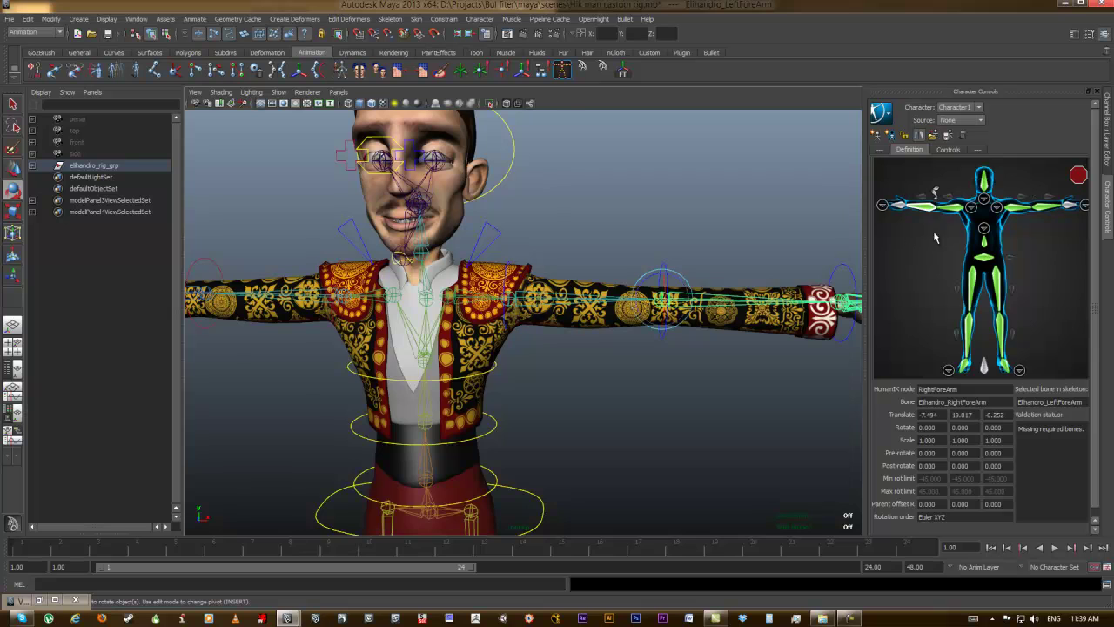
- Map the LeftHand node to the character's left wrist joint
alt+middle_drag(769, 248, 621, 249)
click(1071, 206)
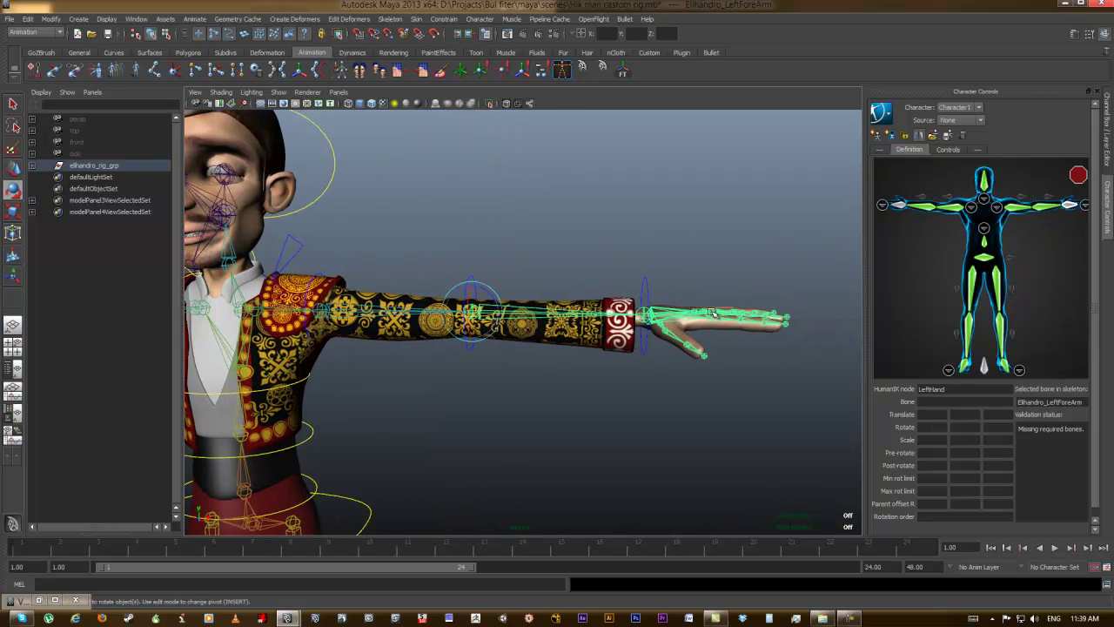
double_click(1073, 207)
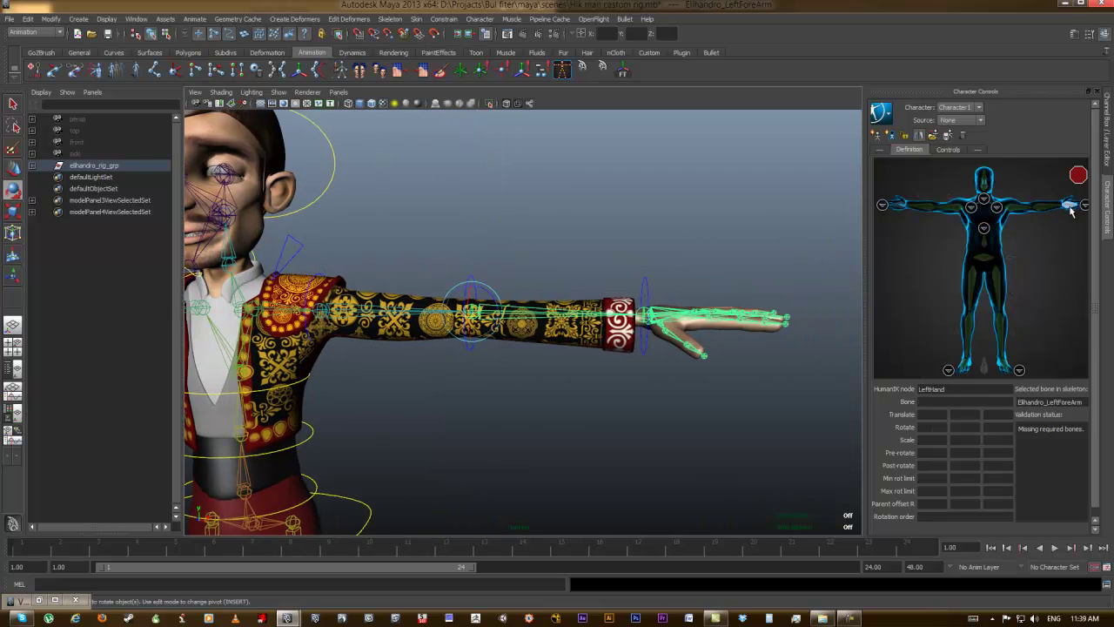
click(661, 311)
- In the hands view, map LeftHandThumb1, LeftHandThumb2 and LeftHandThumb3 to the left thumb's three joints from base to tip
alt+drag(809, 261, 681, 378)
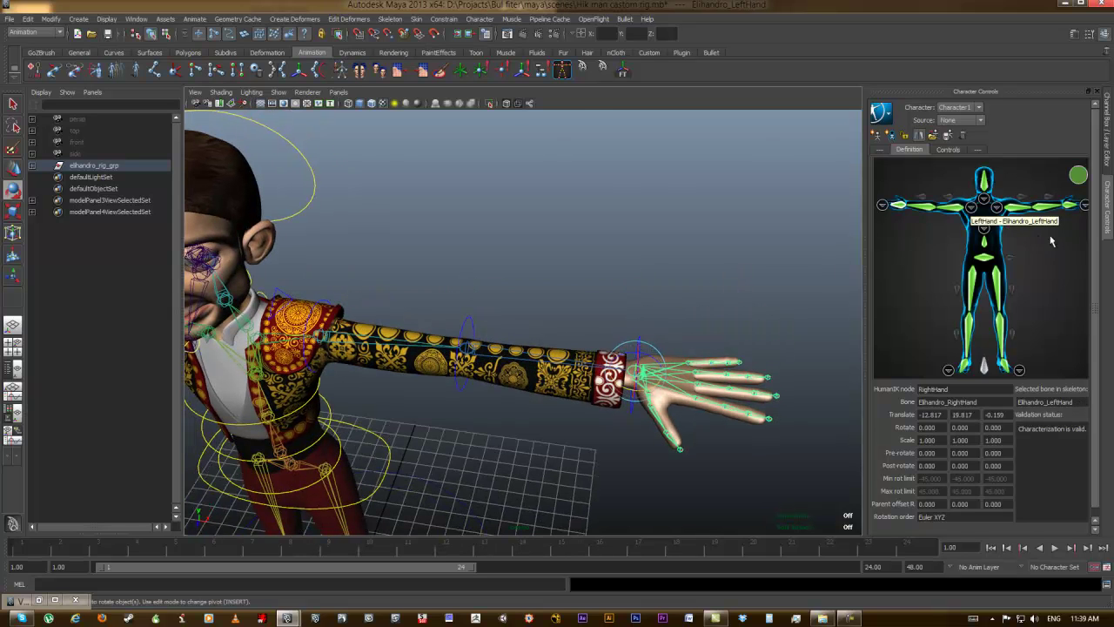
click(1082, 206)
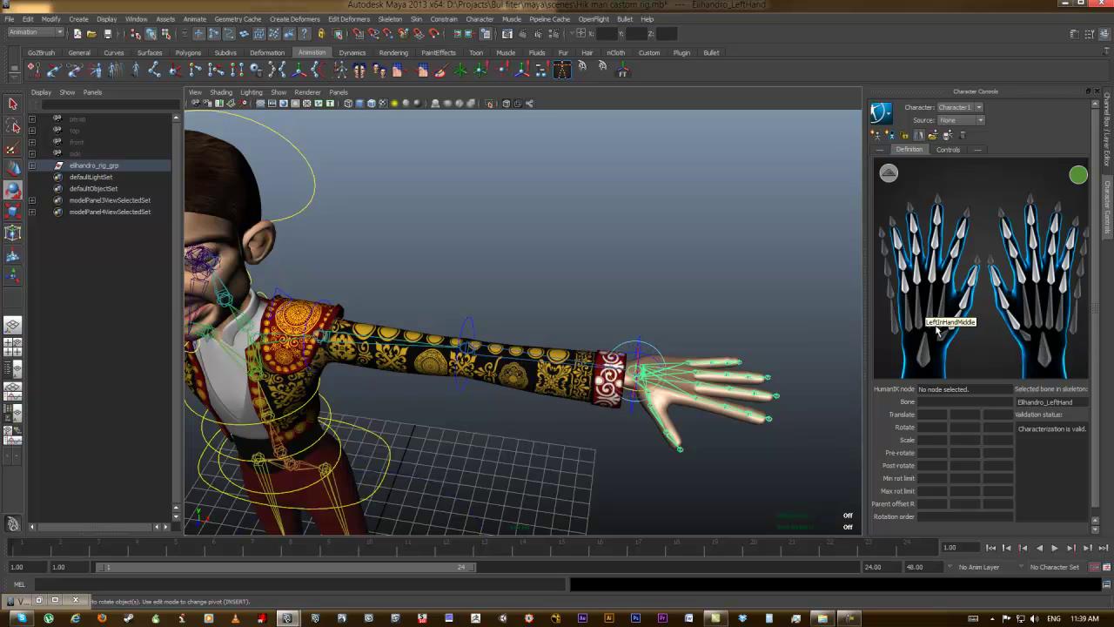
alt+drag(733, 351, 681, 233)
alt+middle_drag(681, 233, 621, 319)
alt+right_drag(621, 319, 942, 412)
alt+middle_drag(770, 319, 664, 356)
alt+right_drag(664, 356, 796, 397)
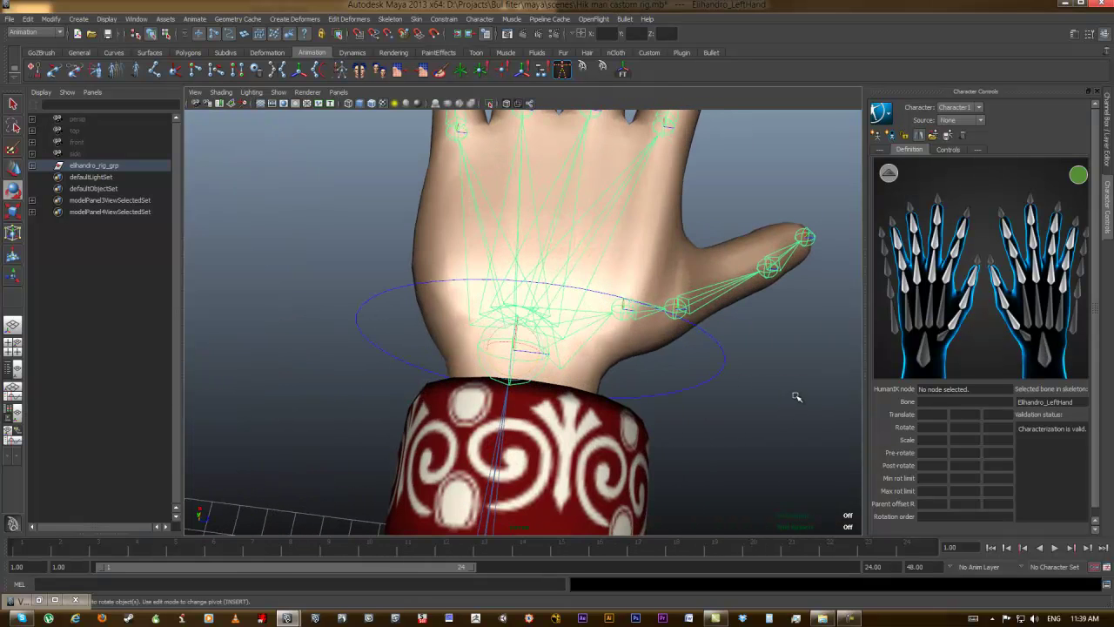
click(954, 320)
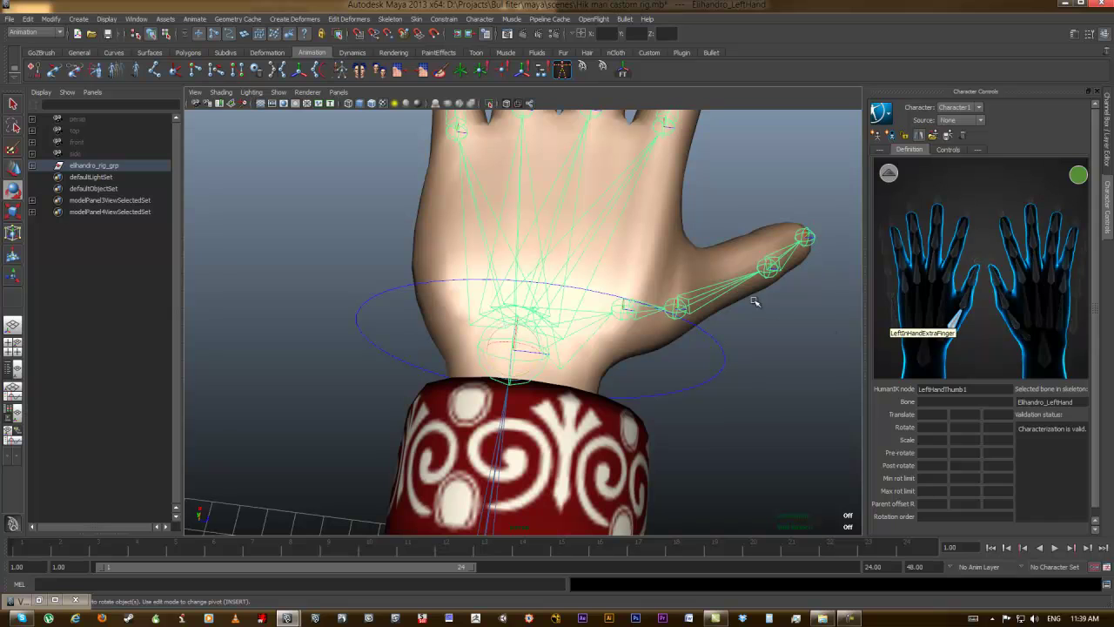
click(653, 313)
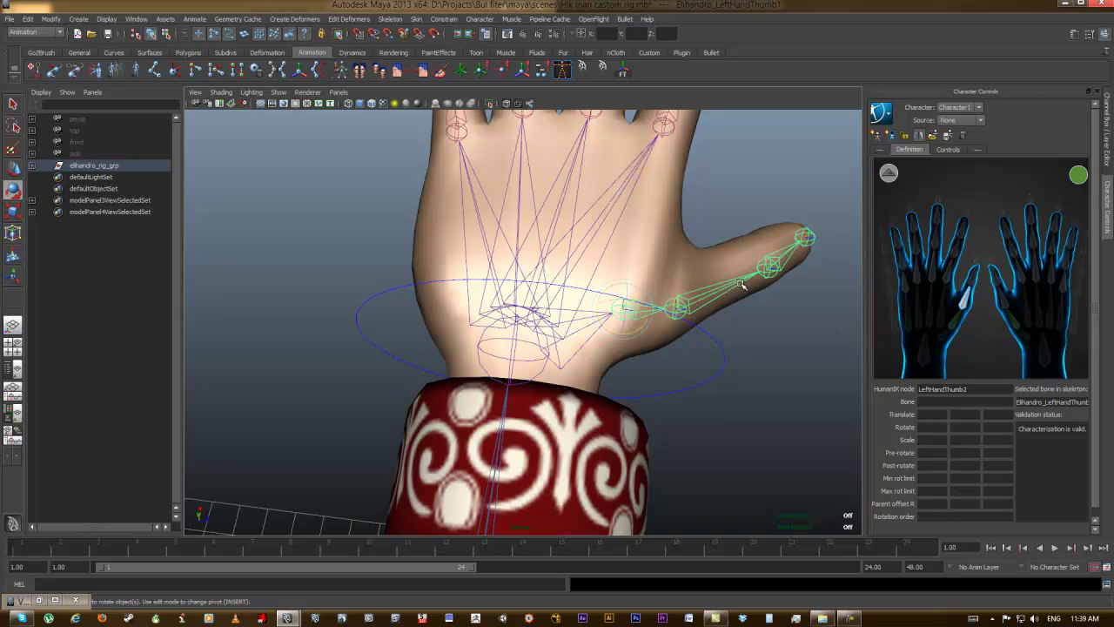
click(967, 278)
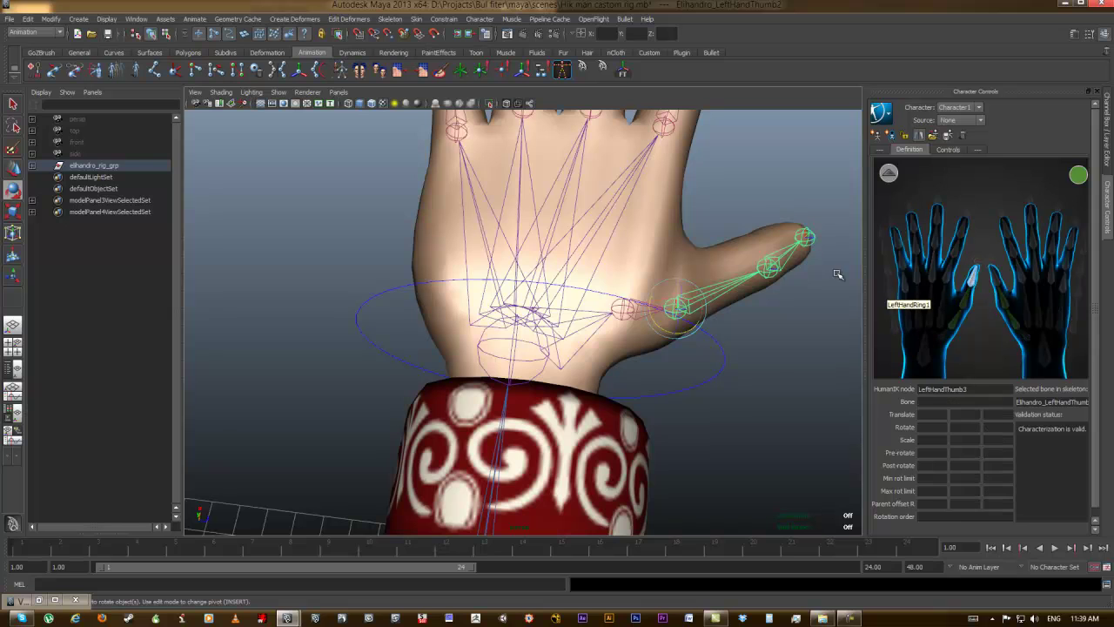
click(782, 266)
- Map LeftHandIndex1, LeftHandIndex2 and LeftHandIndex3 to the left index finger's three joints from base to tip
alt+middle_drag(690, 228, 669, 394)
alt+drag(669, 395, 699, 339)
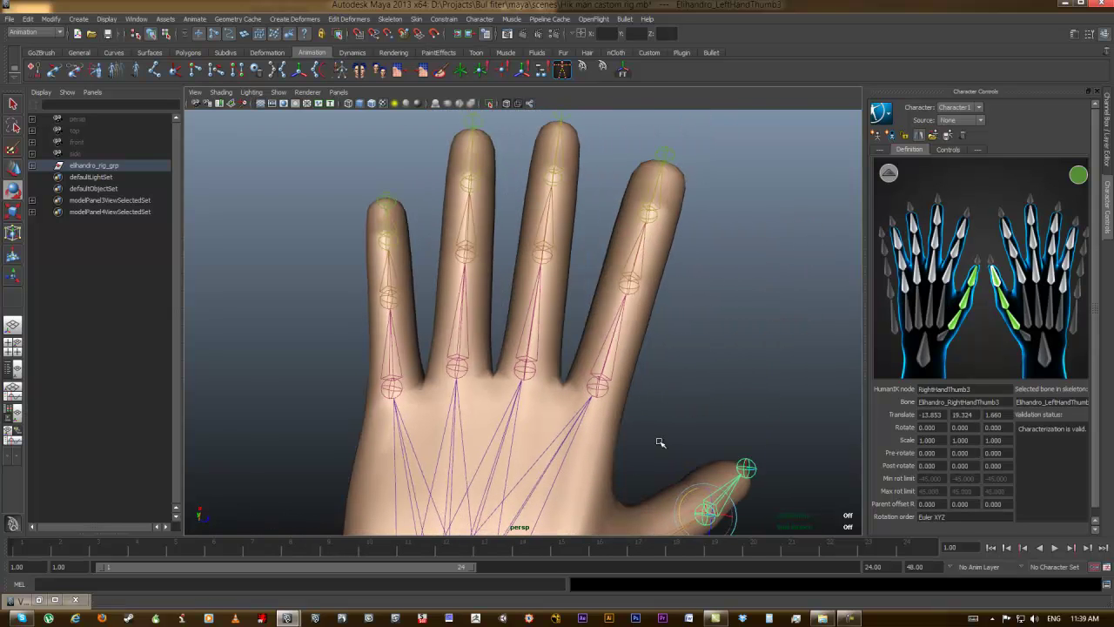
click(946, 270)
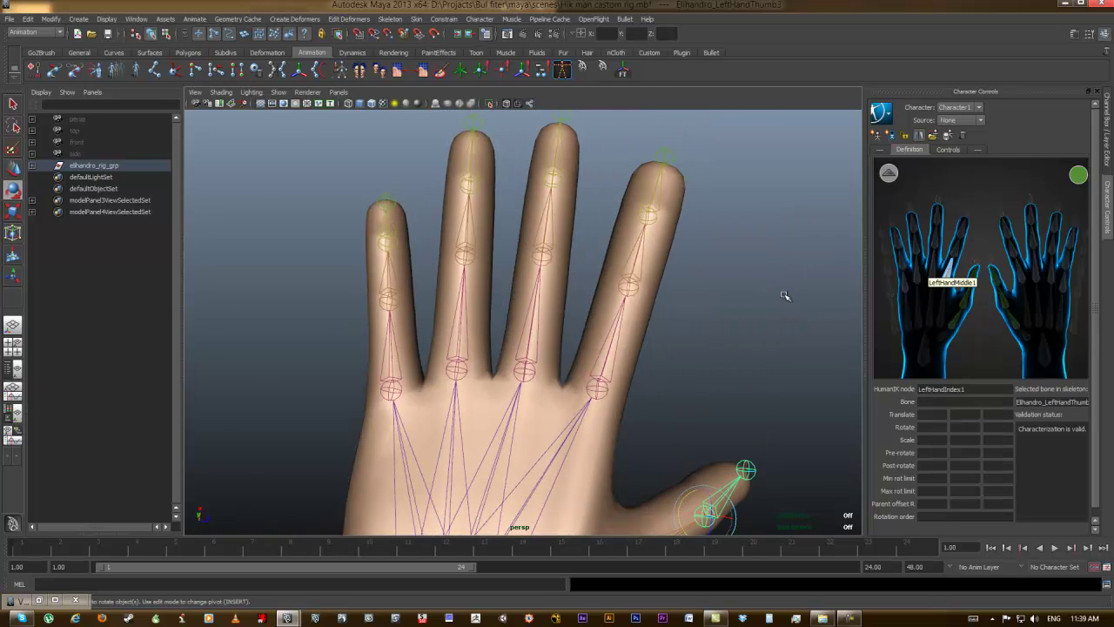
click(613, 338)
click(642, 245)
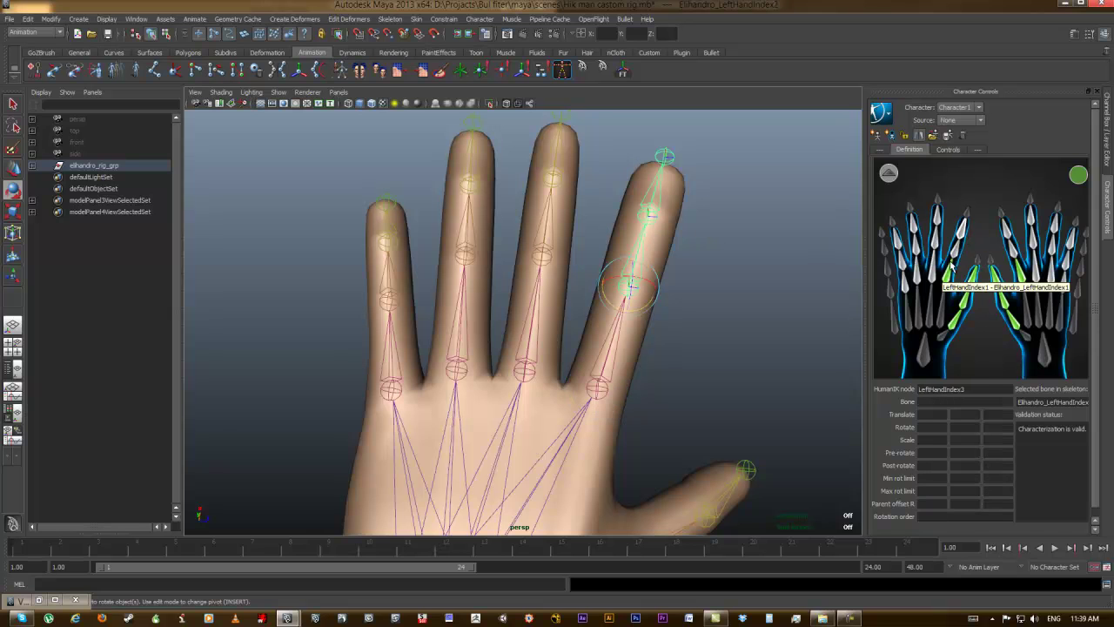
double_click(955, 249)
click(637, 246)
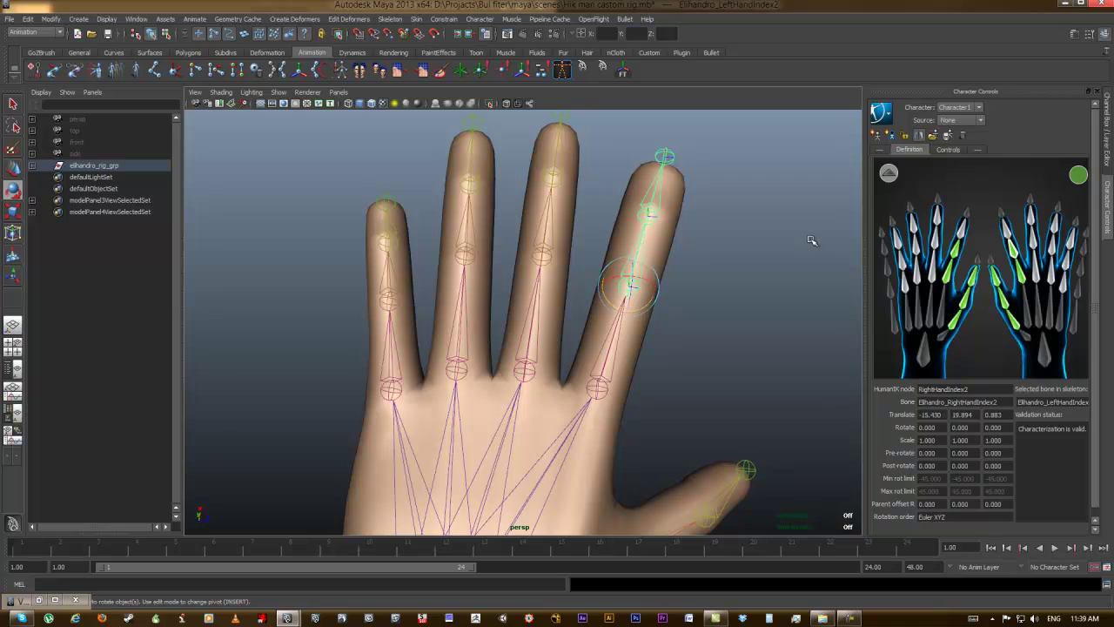
click(647, 195)
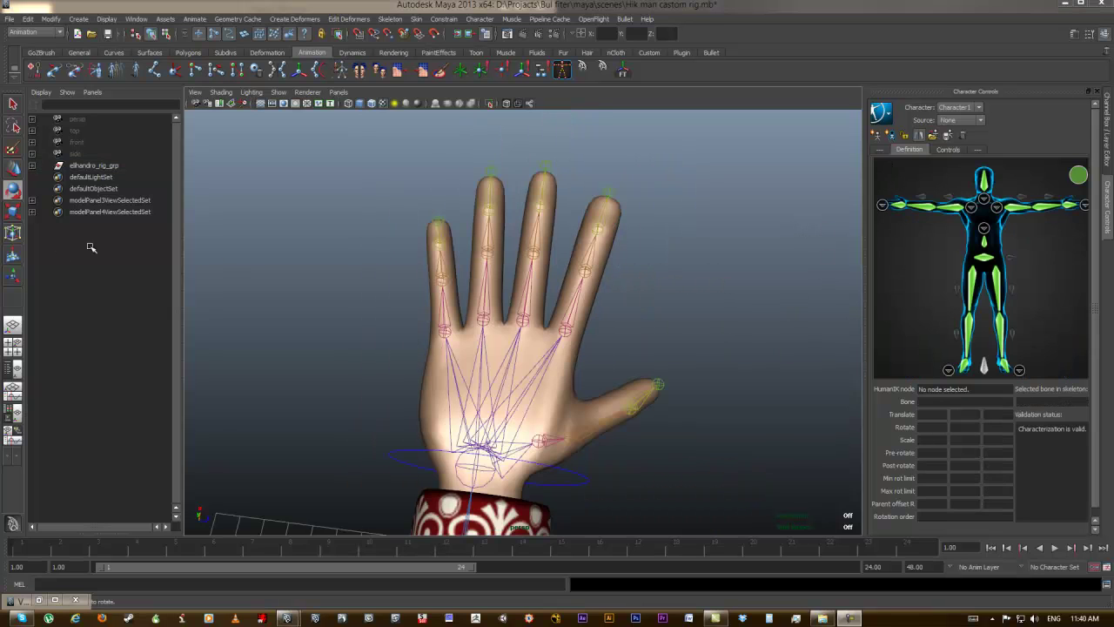
- Examine the hand mapping and the full-body definition against the whole character's skeleton
alt+drag(529, 304, 716, 231)
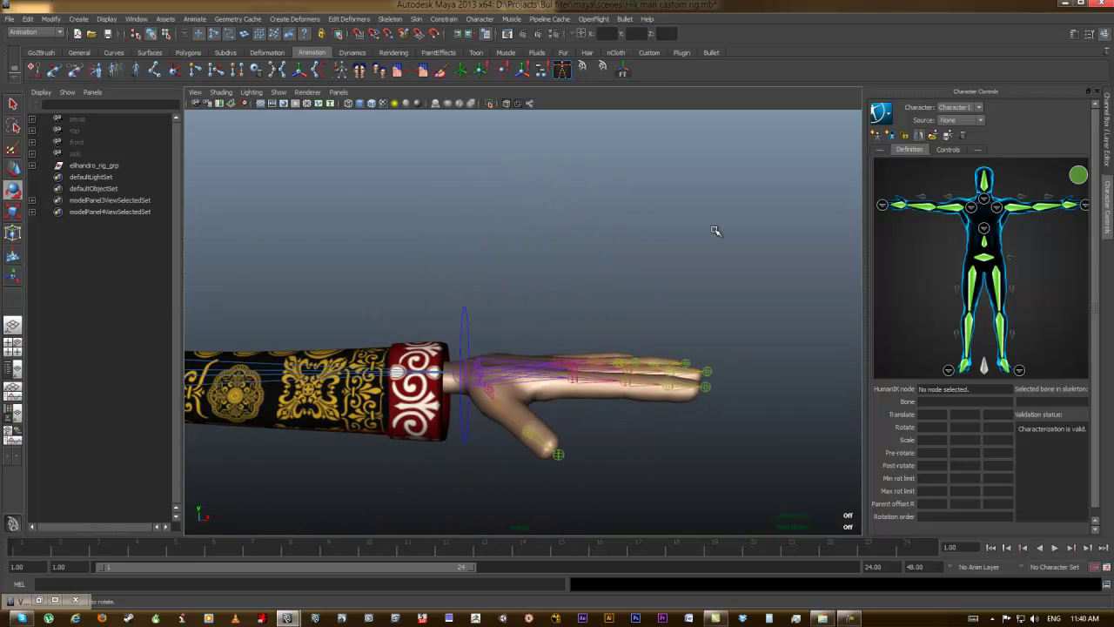
click(1084, 205)
click(888, 172)
alt+middle_drag(504, 323, 681, 259)
alt+right_drag(681, 259, 372, 217)
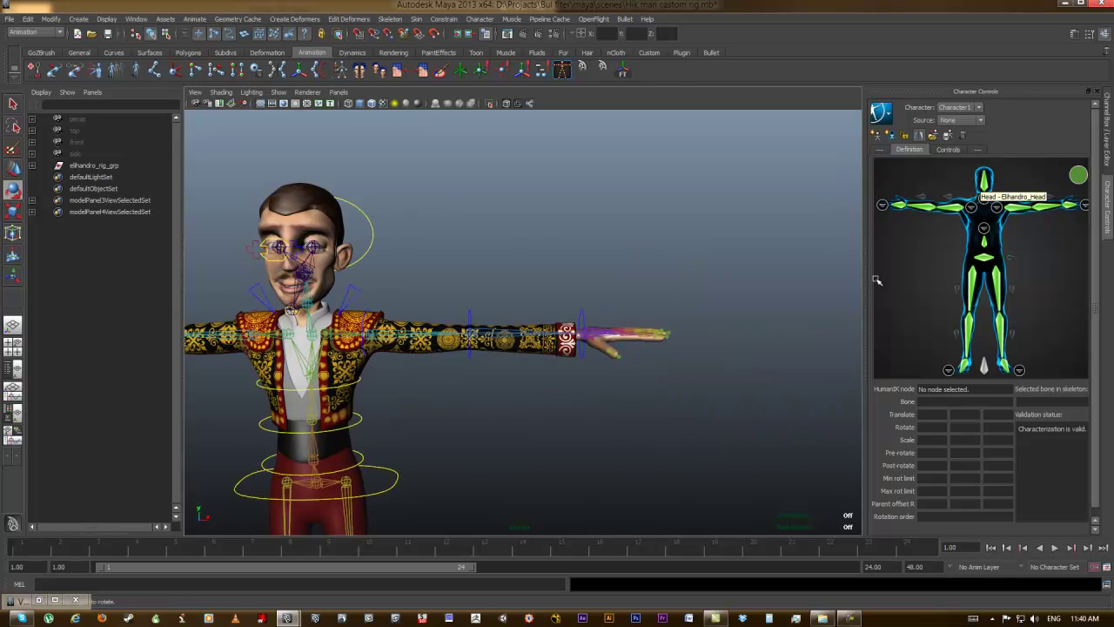
alt+middle_drag(310, 174, 541, 144)
alt+right_drag(541, 143, 391, 132)
alt+middle_drag(687, 218, 656, 154)
alt+right_drag(656, 154, 616, 150)
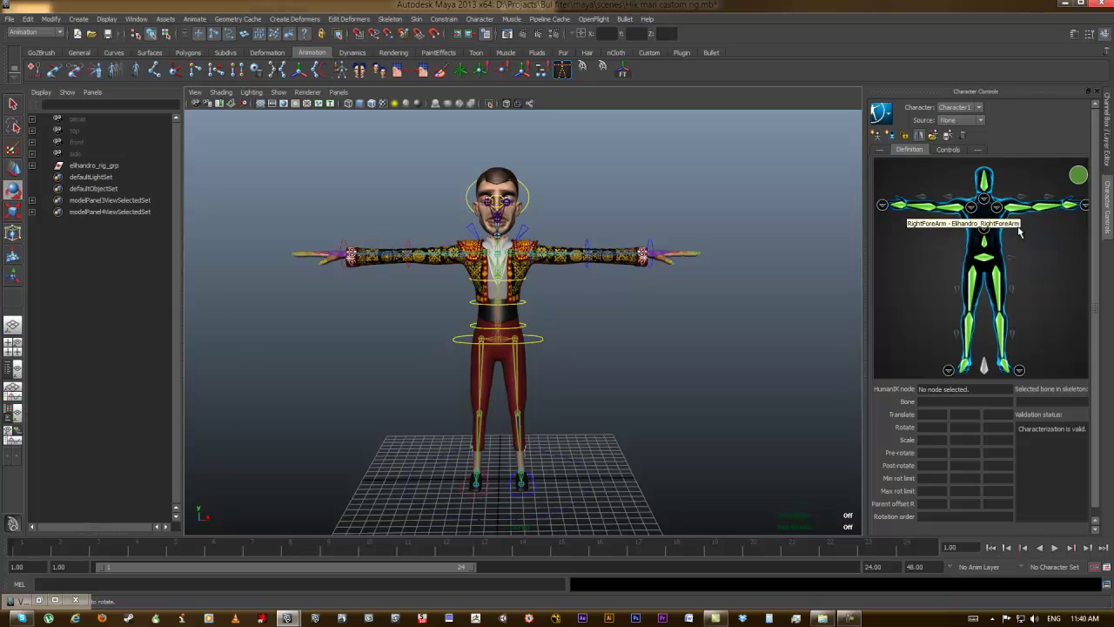
alt+drag(574, 301, 531, 274)
alt+right_drag(530, 275, 582, 258)
alt+drag(581, 258, 523, 247)
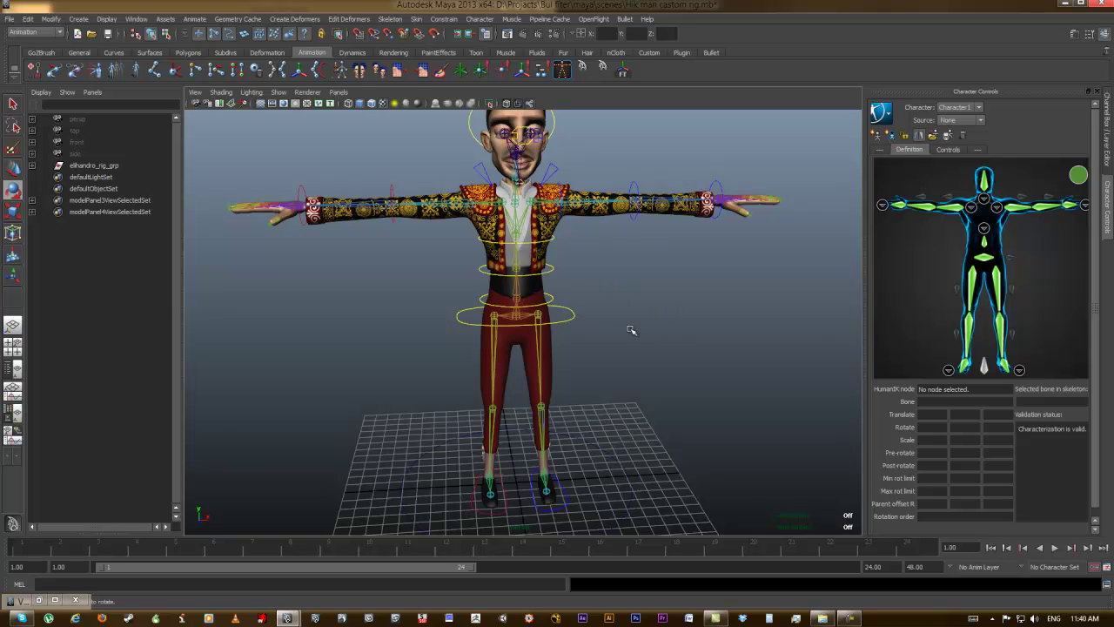
- Lock the Character1 definition, agreeing to unlock the existing Elihandro character definition
click(894, 151)
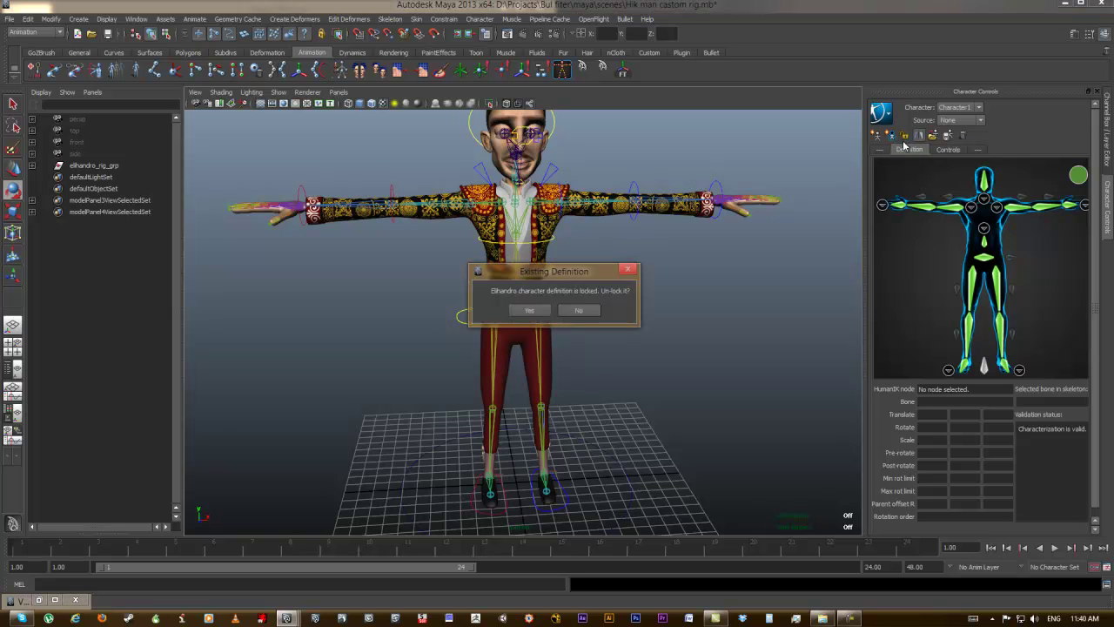
click(529, 310)
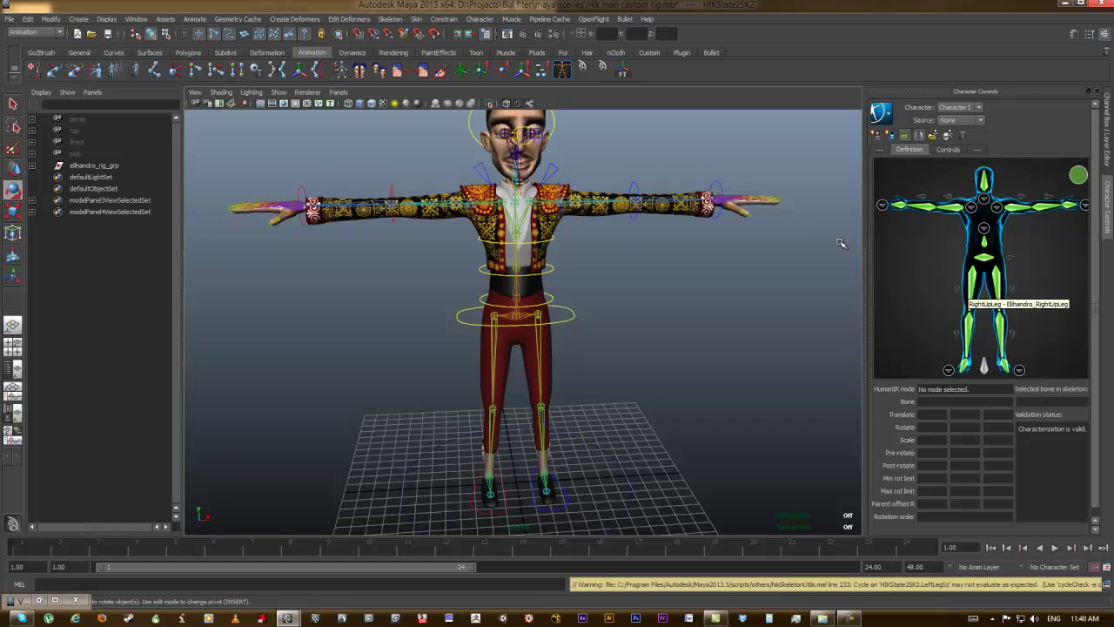
- Create a custom rig mapping for Character1
click(889, 135)
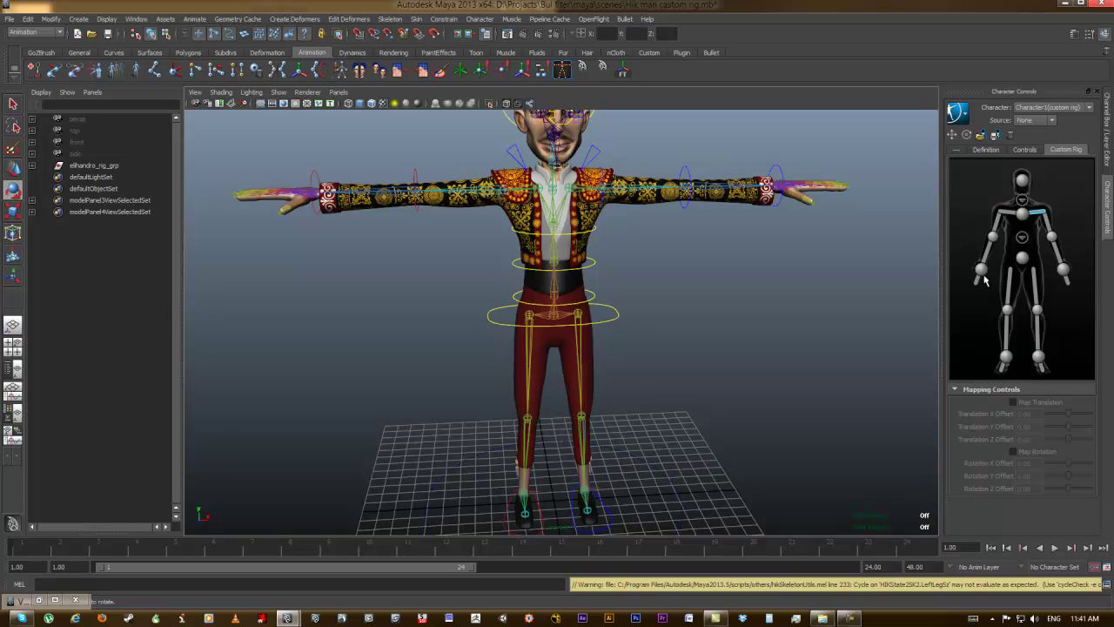
alt+drag(645, 231, 687, 280)
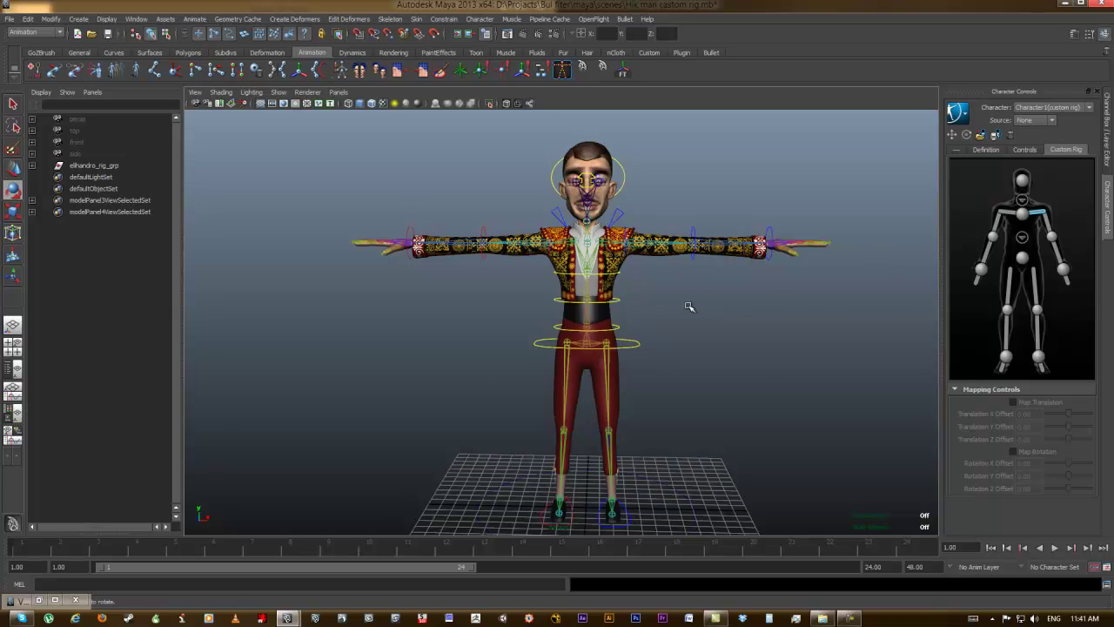
alt+middle_drag(685, 295, 691, 309)
alt+right_drag(692, 309, 842, 342)
alt+drag(763, 280, 743, 336)
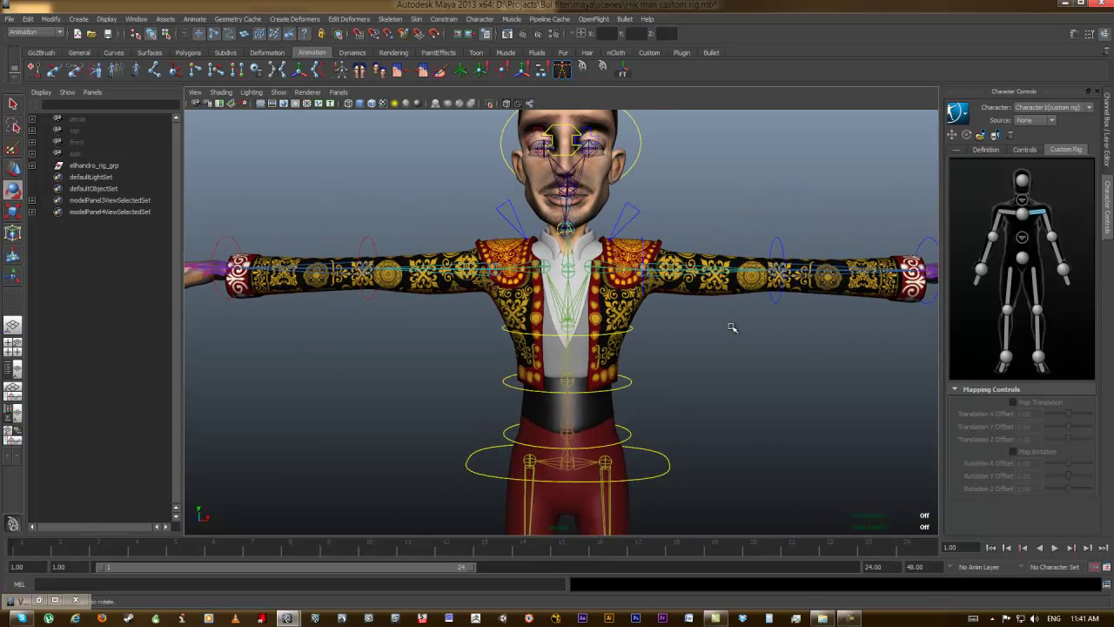
- Assign the left foot control to the left ankle effector of the custom rig
alt+right_drag(743, 383, 828, 269)
mouse_move(758, 288)
alt+mouse_down()
mouse_move(736, 299)
mouse_move(750, 270)
alt+mouse_up()
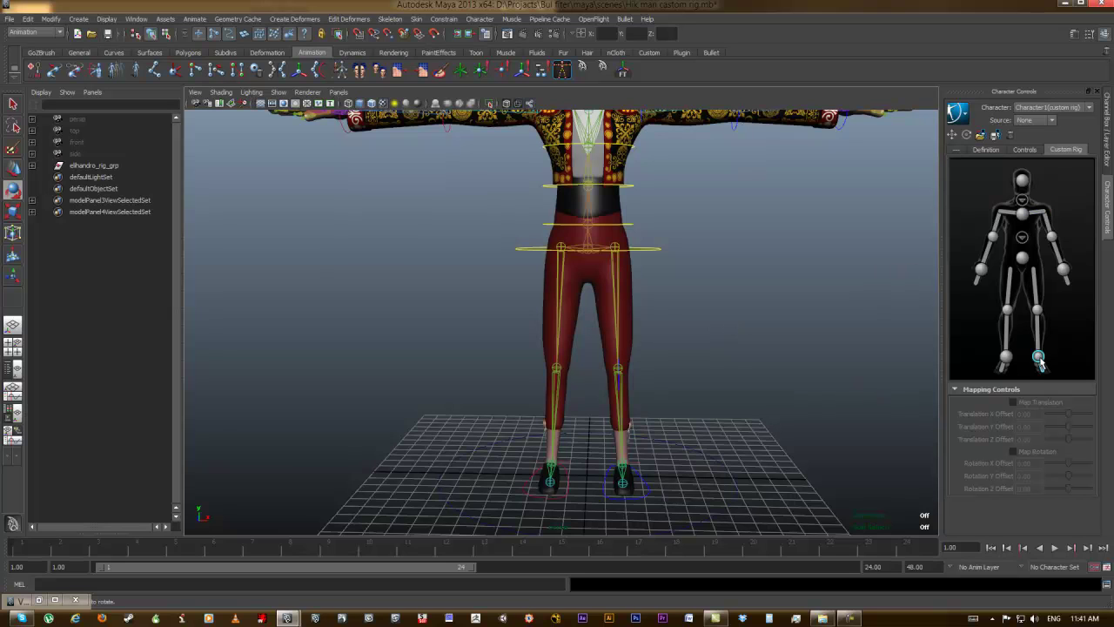
click(641, 503)
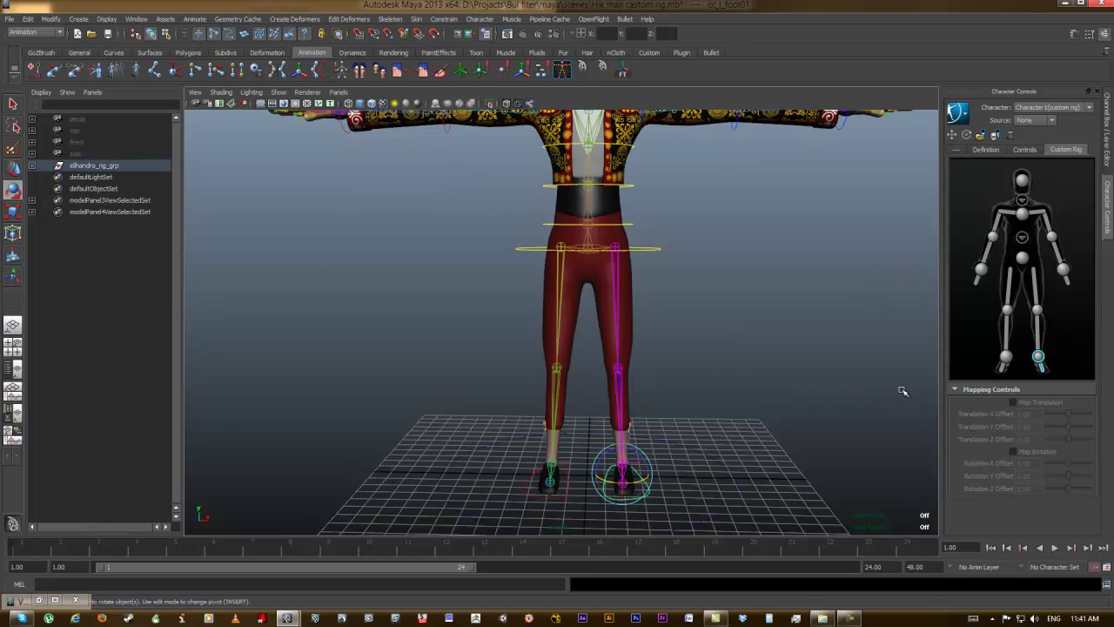
right_click(1038, 358)
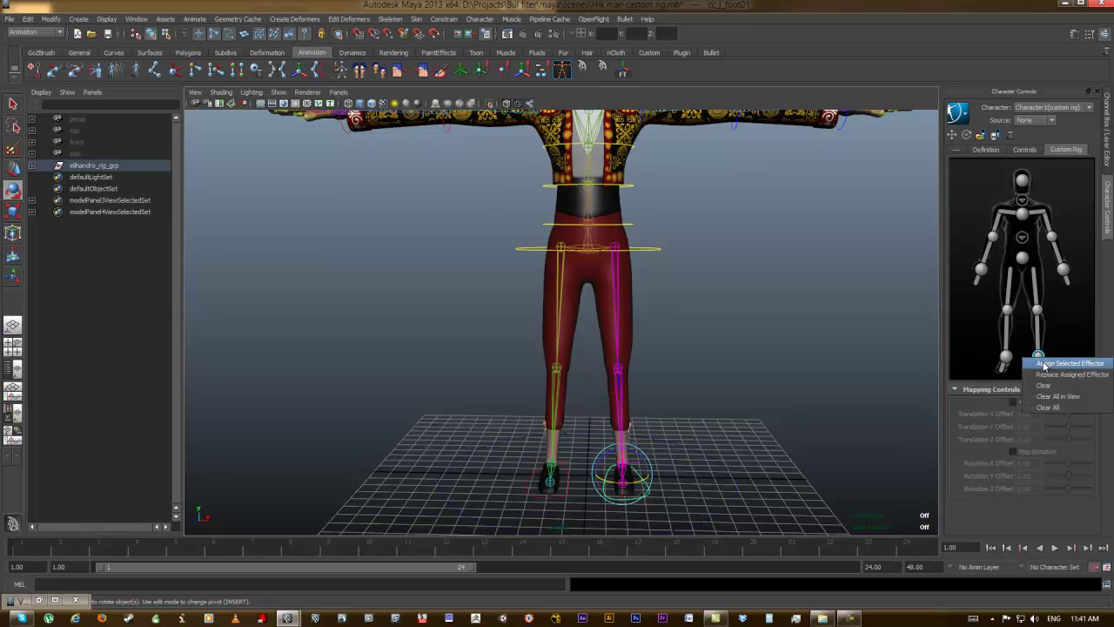
click(1045, 364)
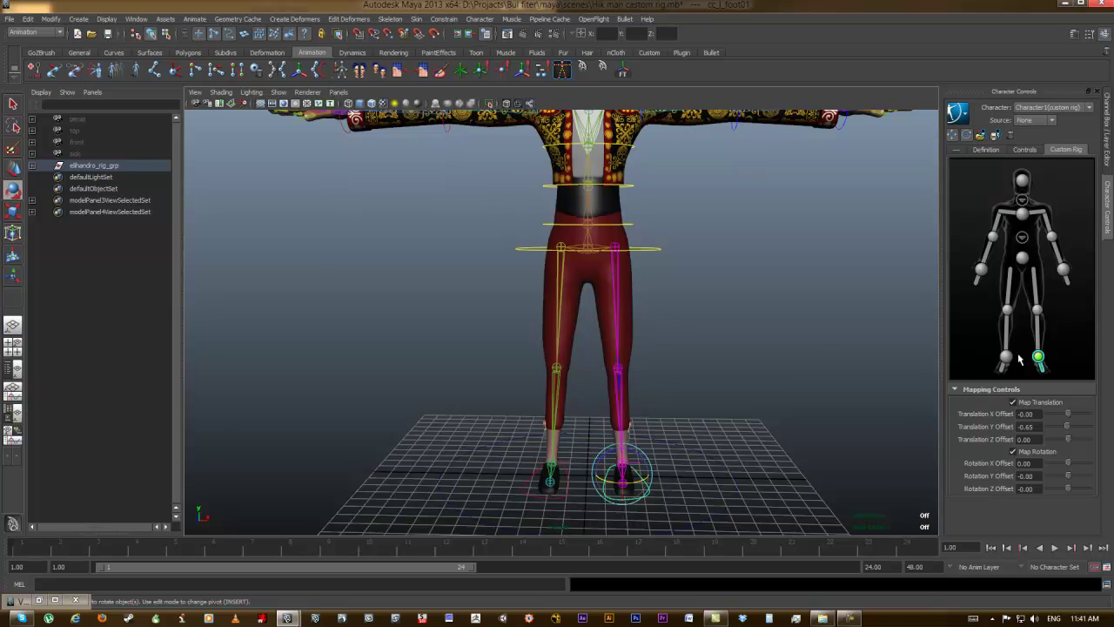
- Check the left ankle mapping by clearing the selection and selecting the foot control through its effector, and deselect it again
click(830, 374)
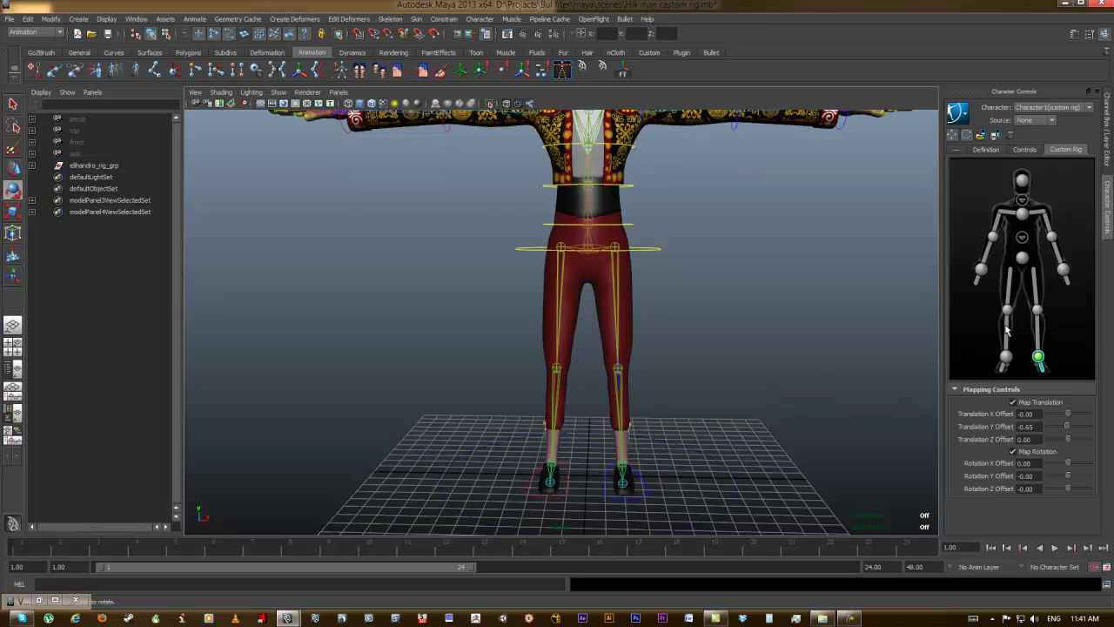
click(1013, 366)
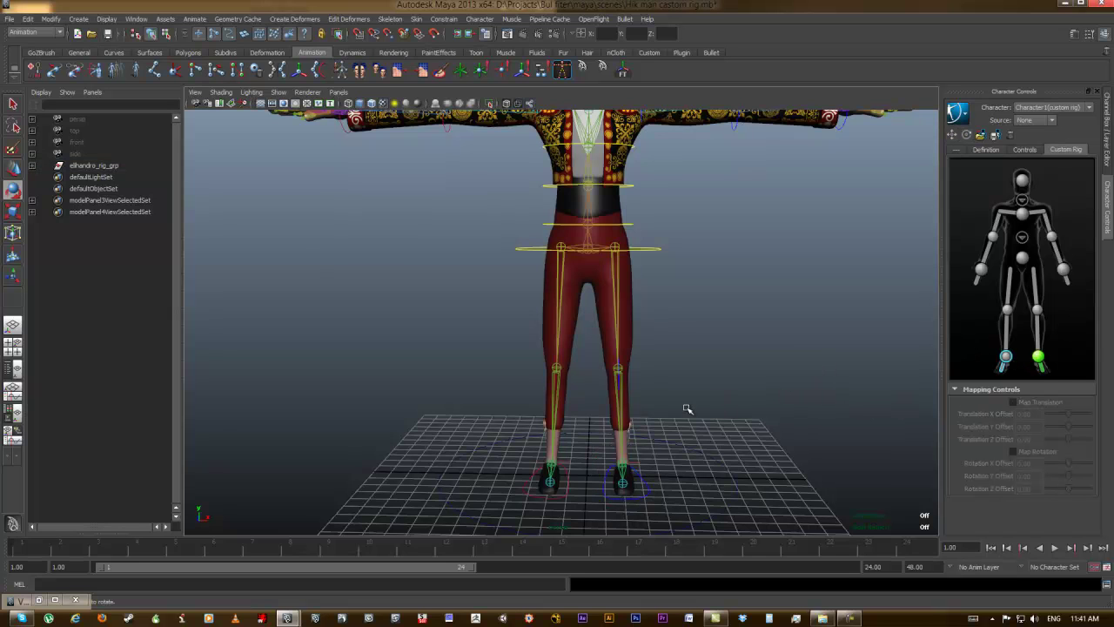
click(1038, 360)
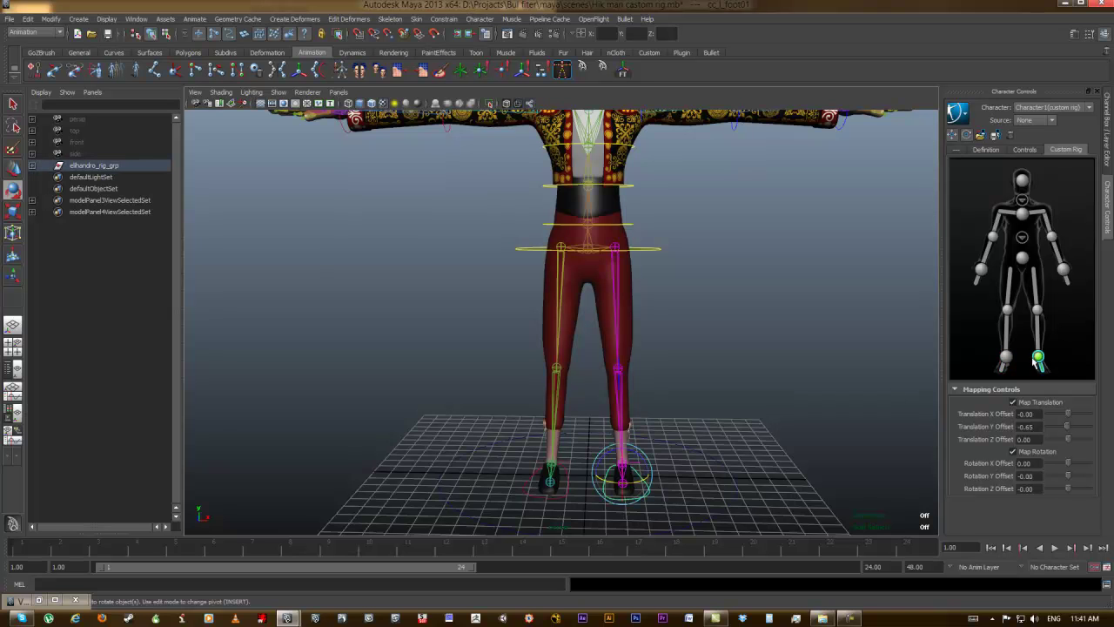
alt+drag(692, 440, 806, 412)
click(711, 364)
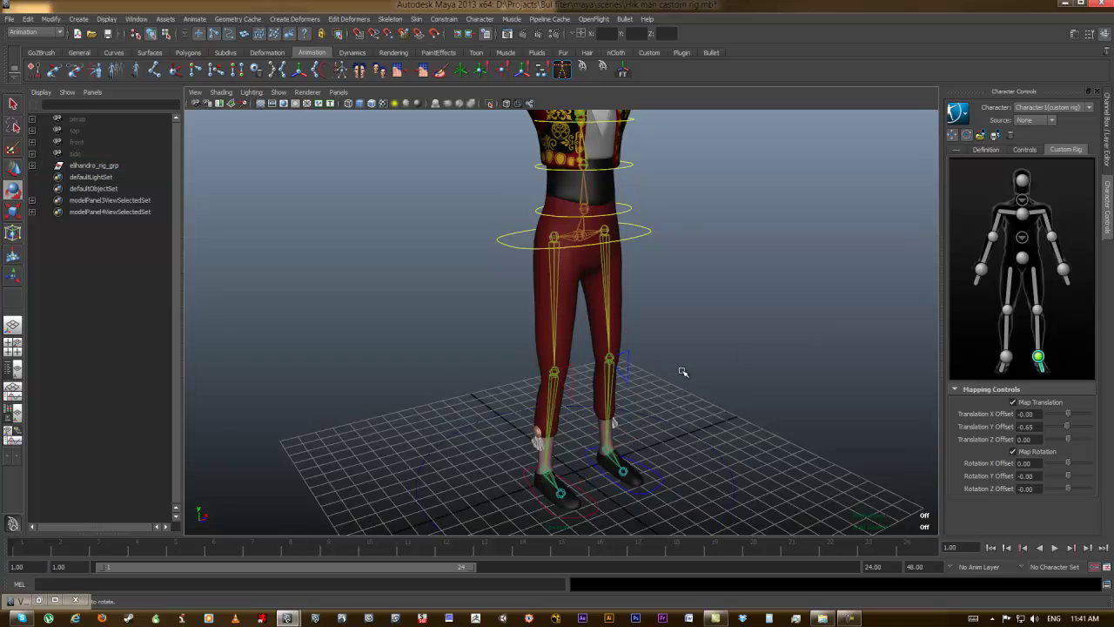
- Assign the left knee control to the left knee effector
click(1036, 310)
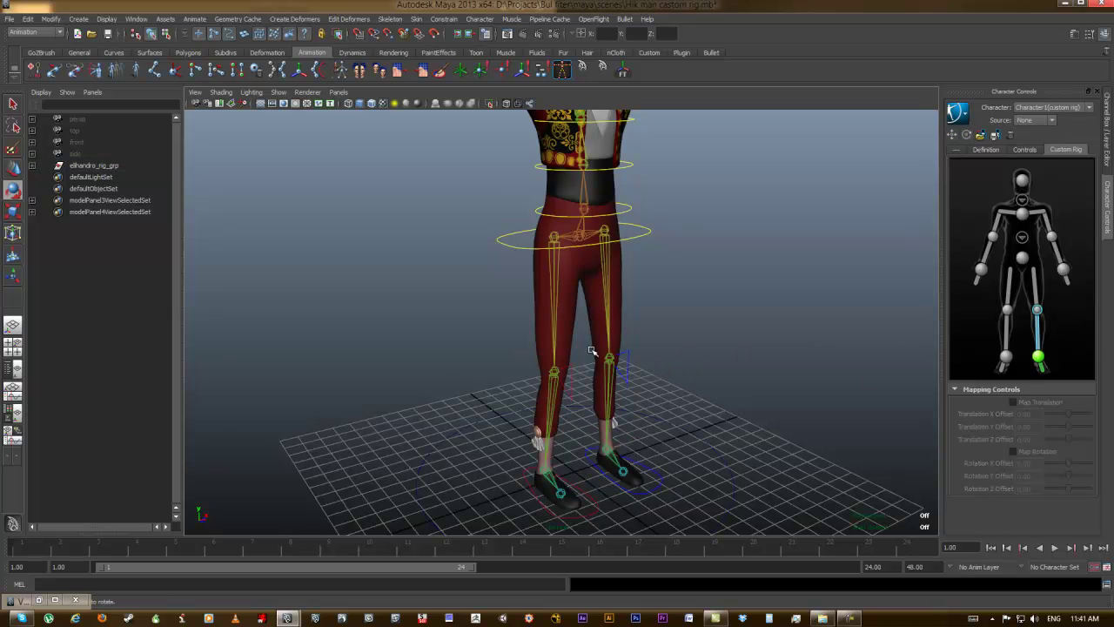
click(622, 361)
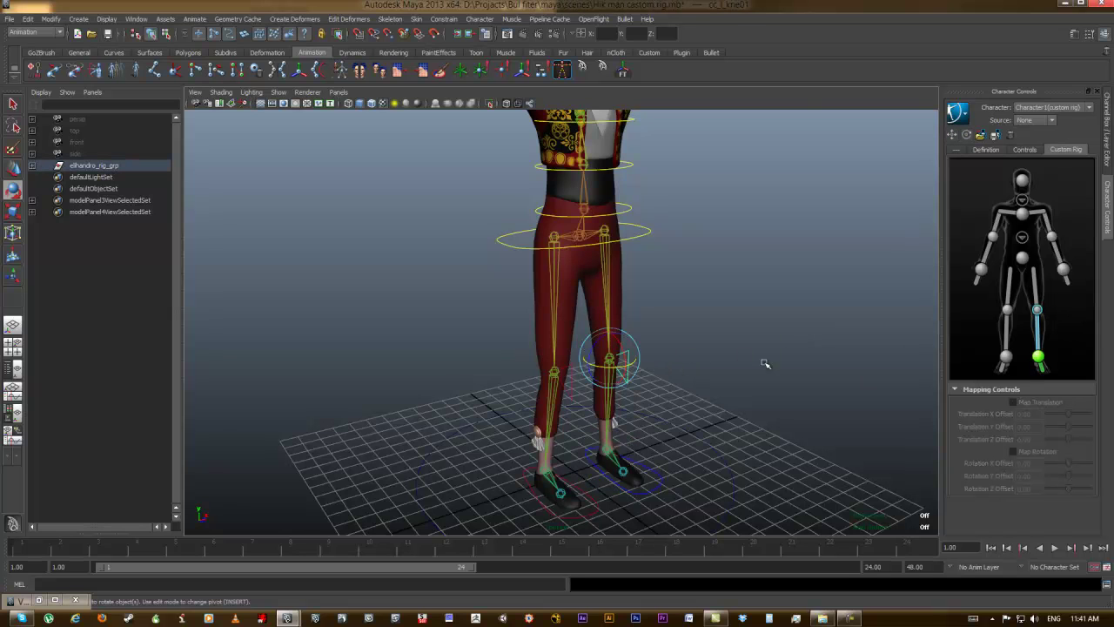
right_click(1037, 313)
click(1043, 322)
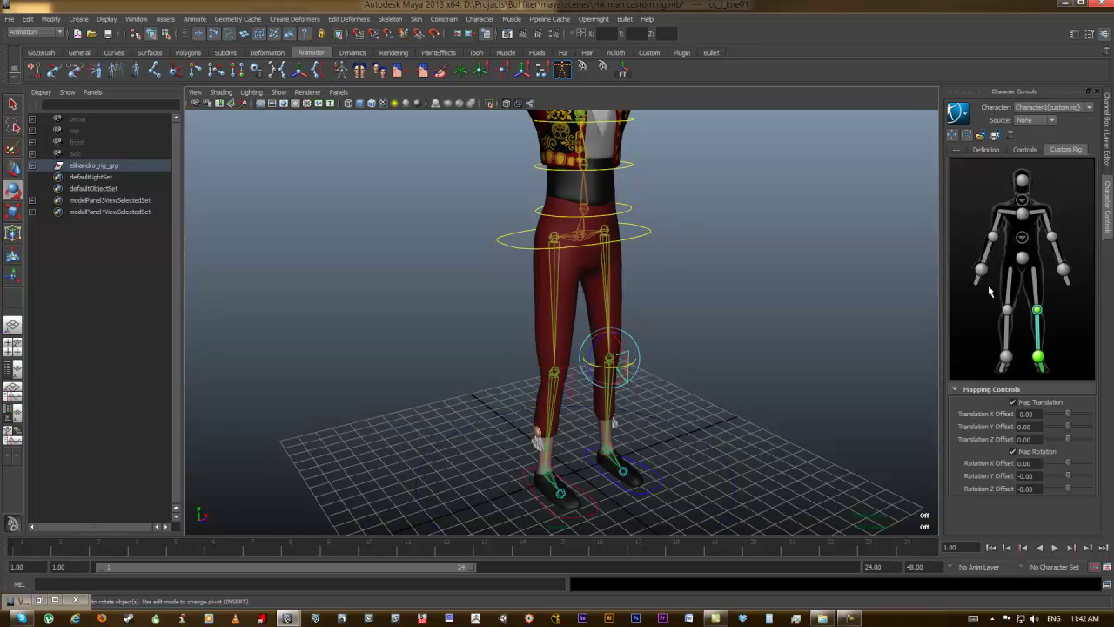
- Assign the large ring control around the character's hips to the hips effector
click(640, 234)
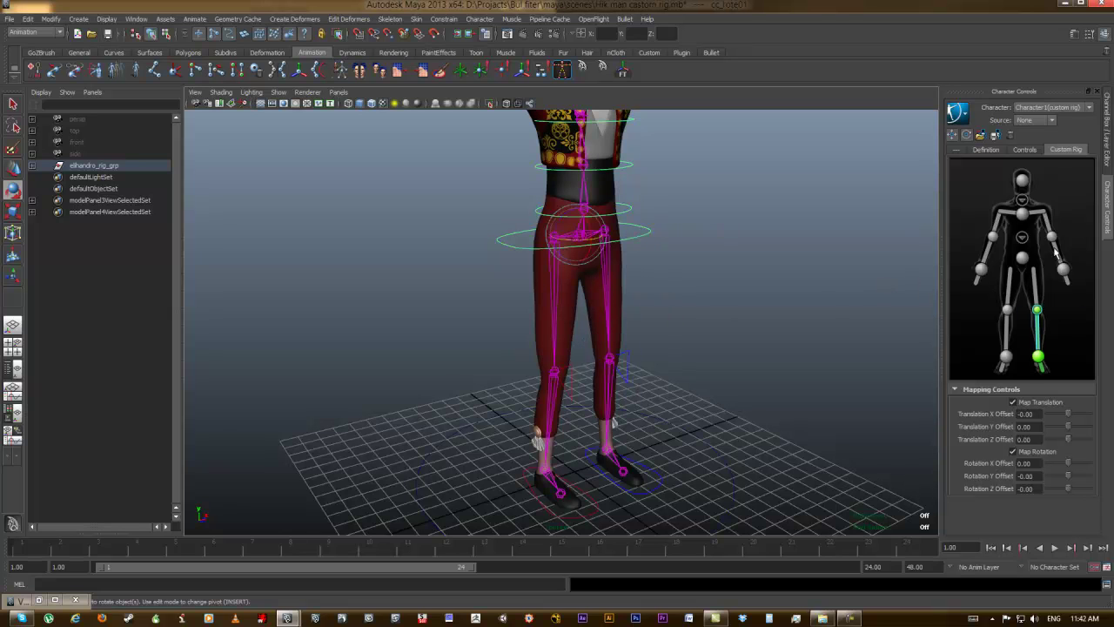
click(1022, 260)
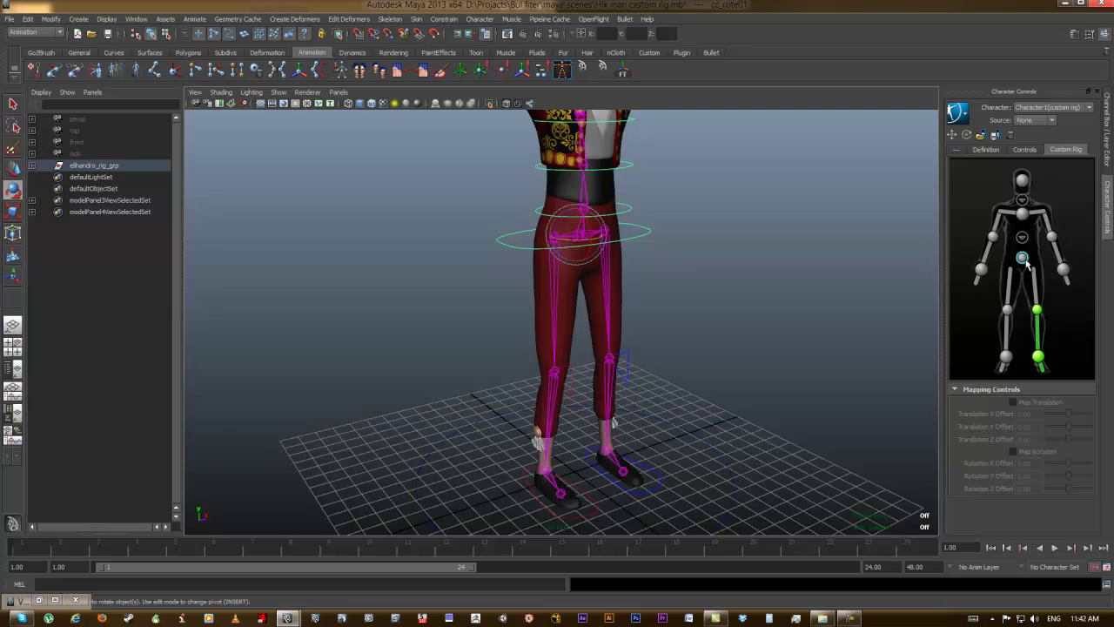
right_click(1028, 266)
click(1035, 274)
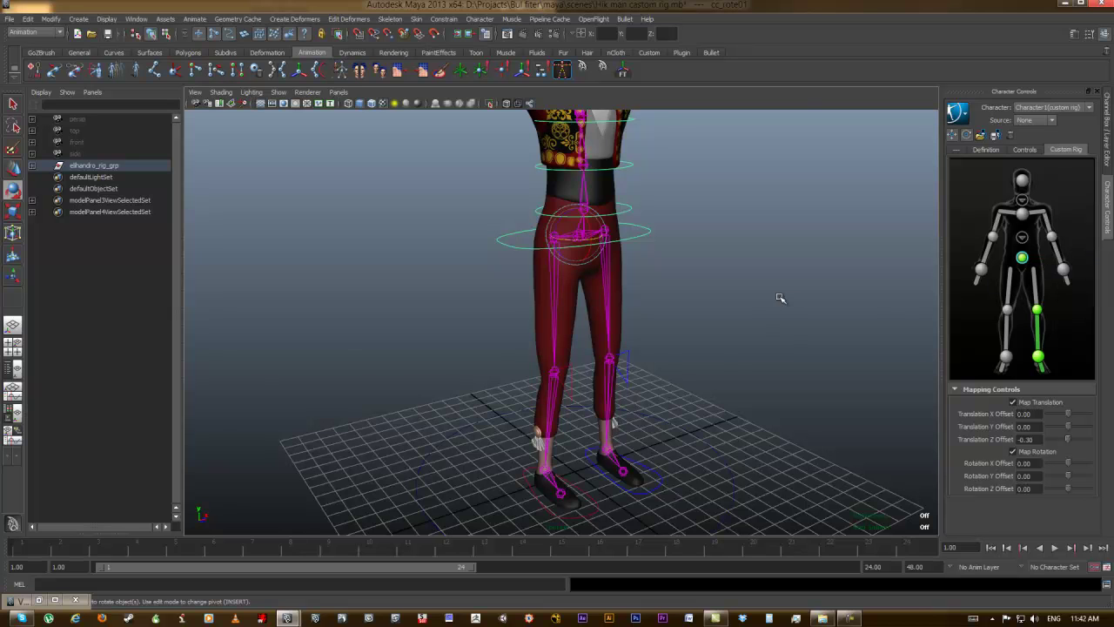
- Assign the right knee control to the right knee effector and the right foot control to the right ankle effector
alt+drag(614, 389, 749, 281)
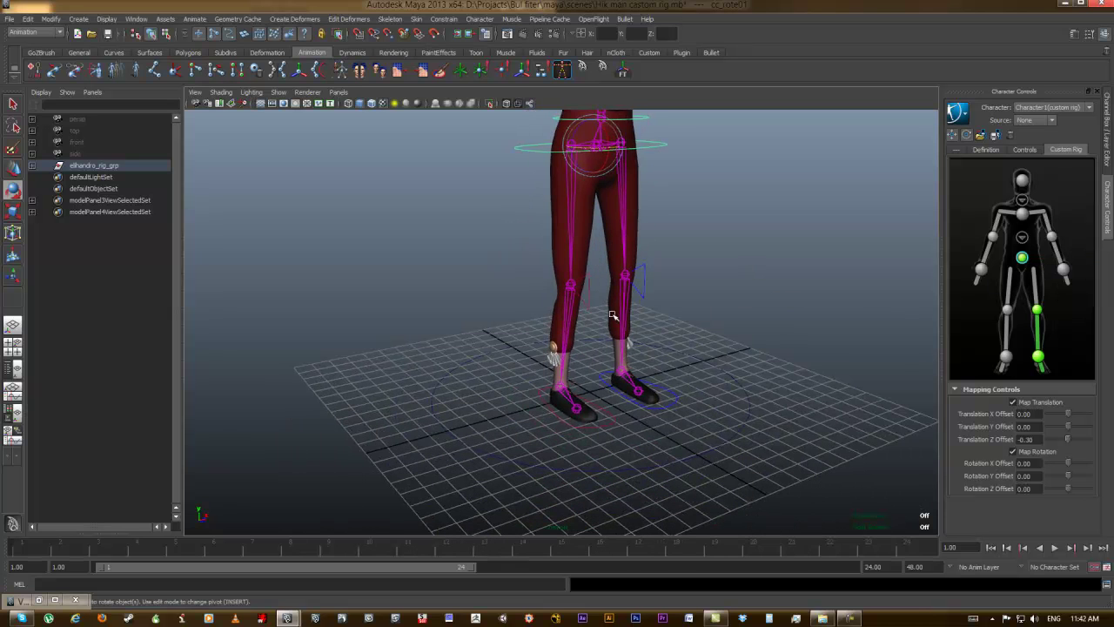
click(591, 306)
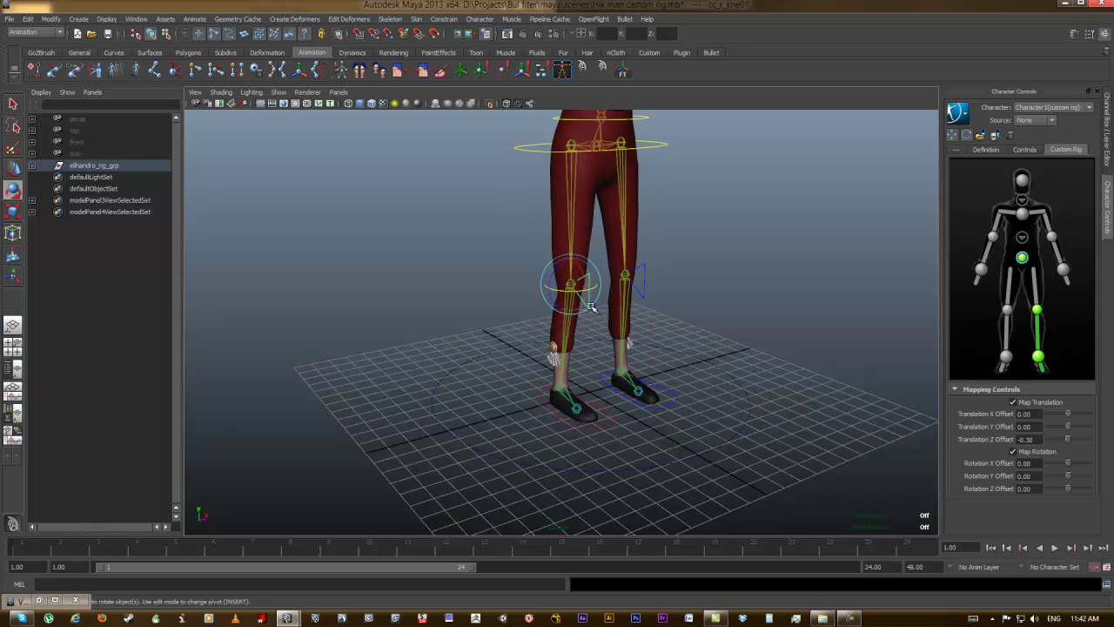
right_click(1009, 315)
click(1035, 327)
click(607, 412)
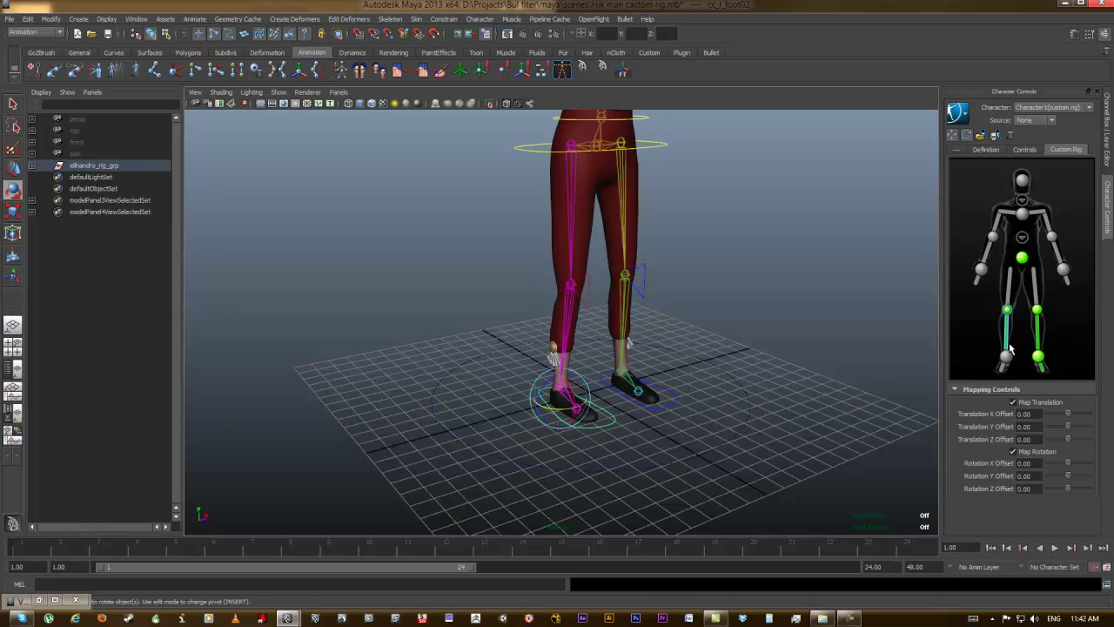
right_click(1008, 360)
click(1048, 364)
- In the spine view, assign the ring control just above the hips to the lowest spine segment
alt+middle_drag(771, 315, 777, 435)
alt+drag(756, 301, 714, 266)
alt+middle_drag(714, 265, 744, 388)
alt+drag(744, 385, 736, 339)
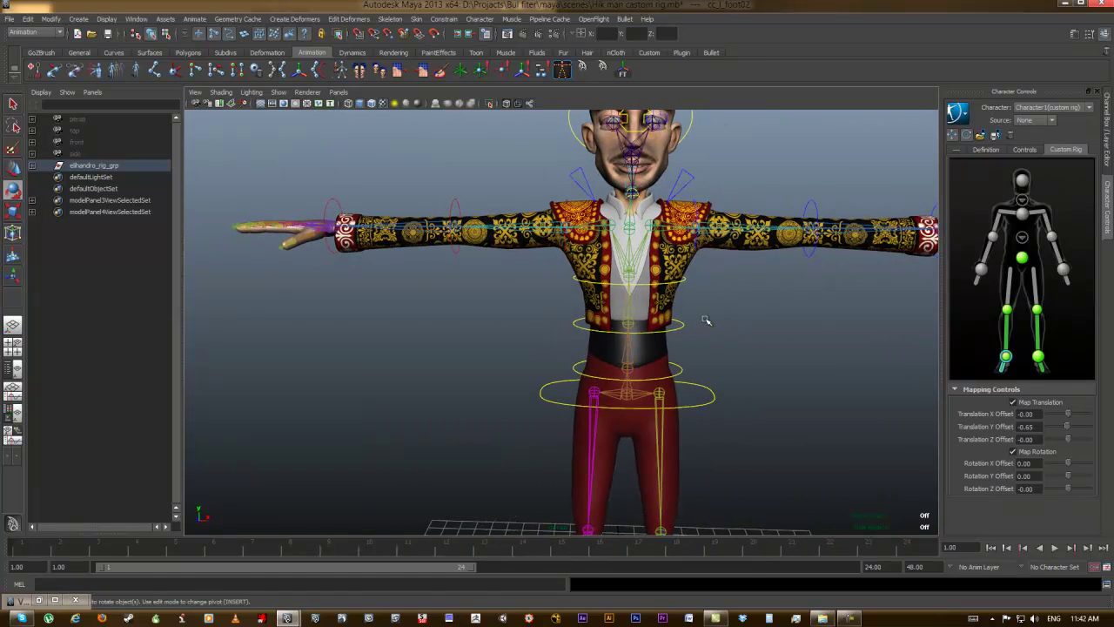
click(1022, 238)
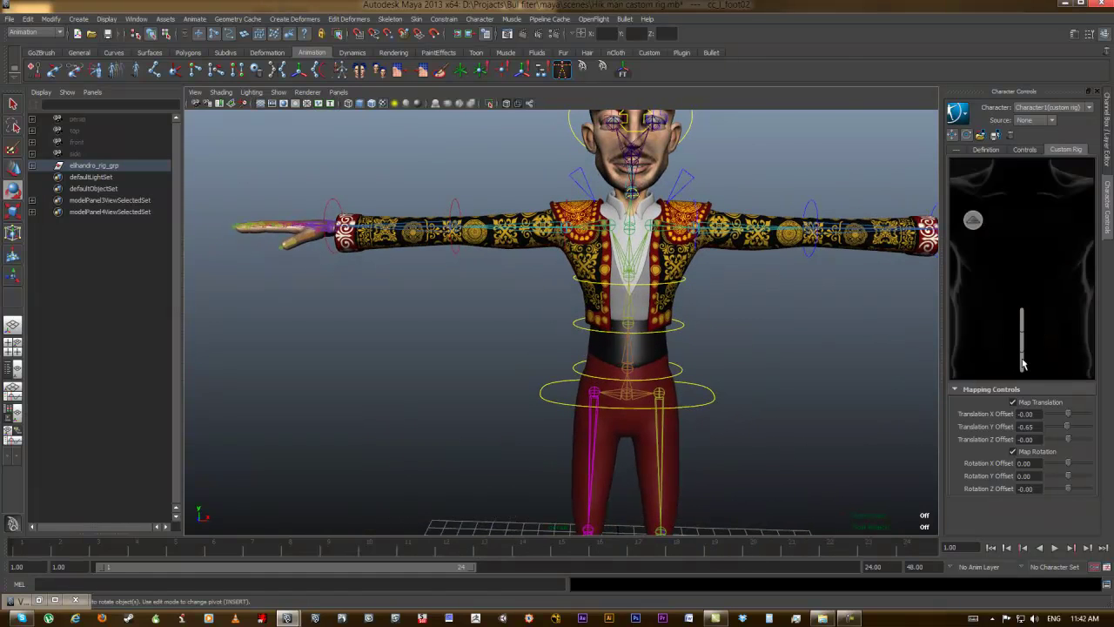
click(687, 369)
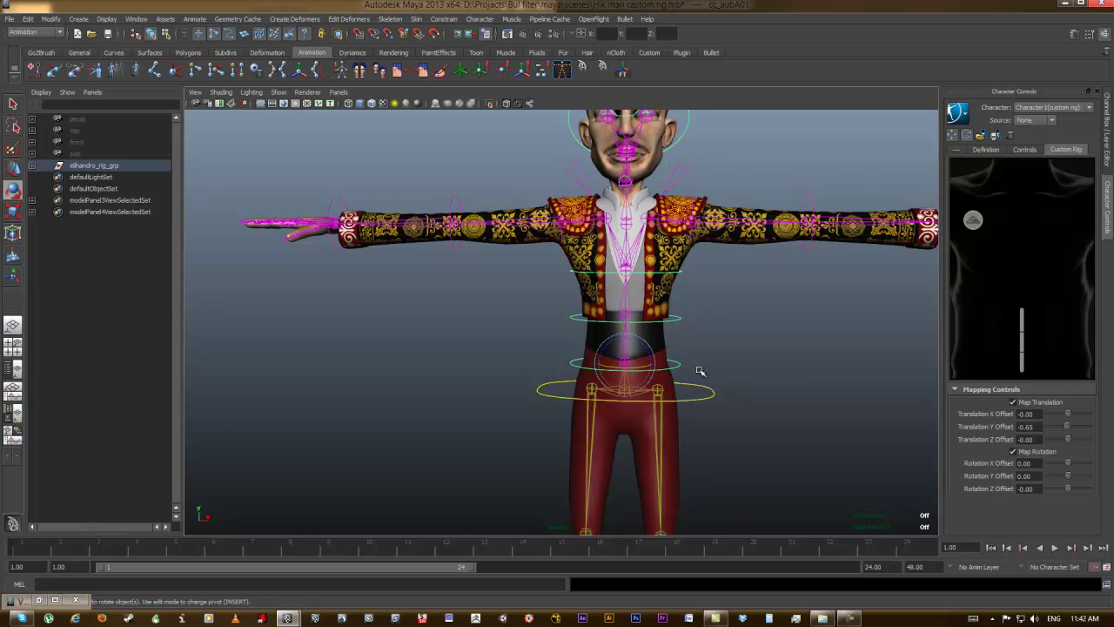
right_click(1023, 373)
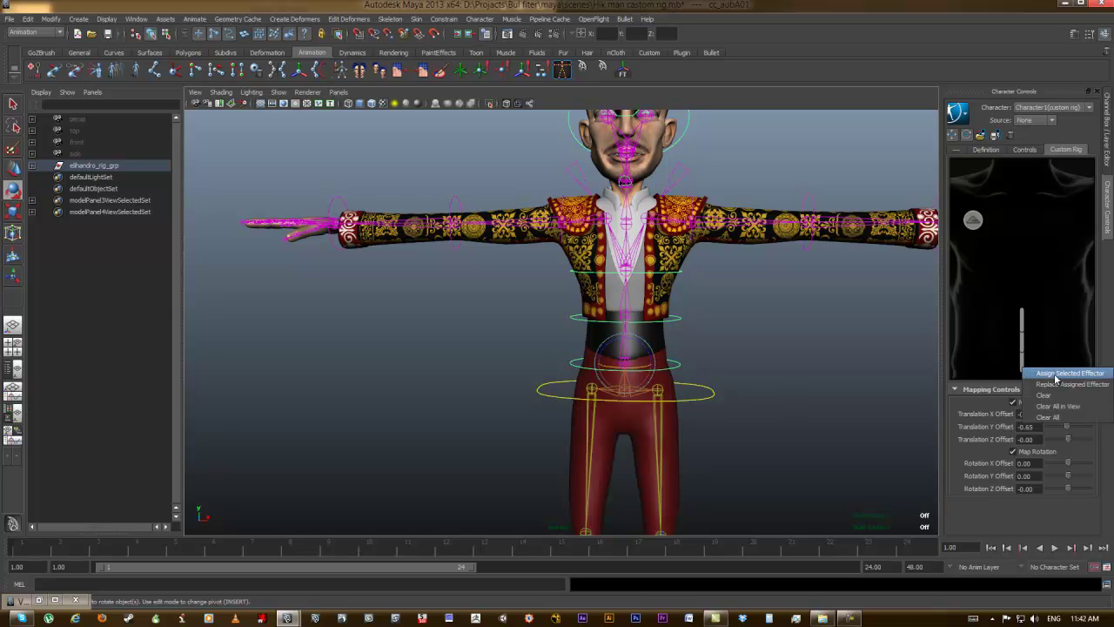
click(1056, 374)
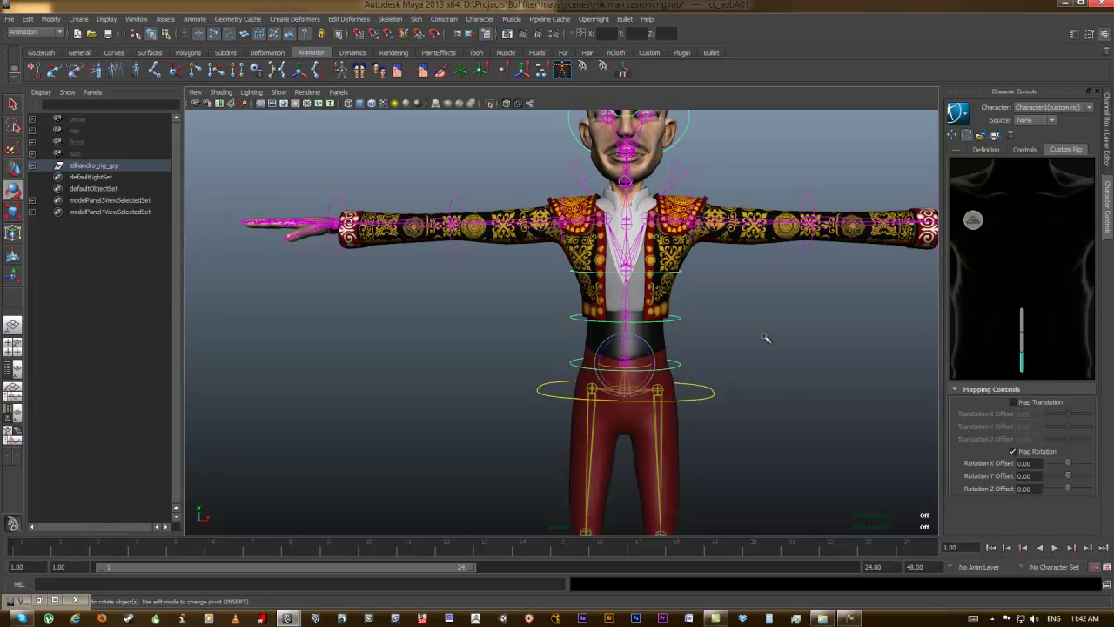
- Assign the waist ring control to the second spine segment and return to the full-body view
drag(679, 309, 691, 331)
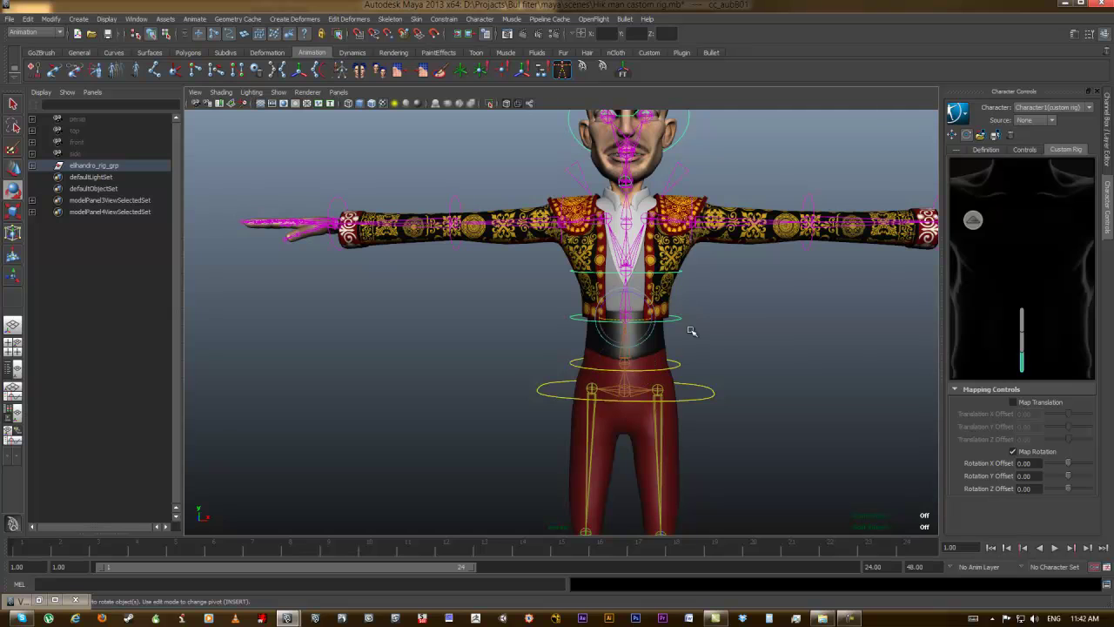
right_click(1018, 347)
click(1040, 347)
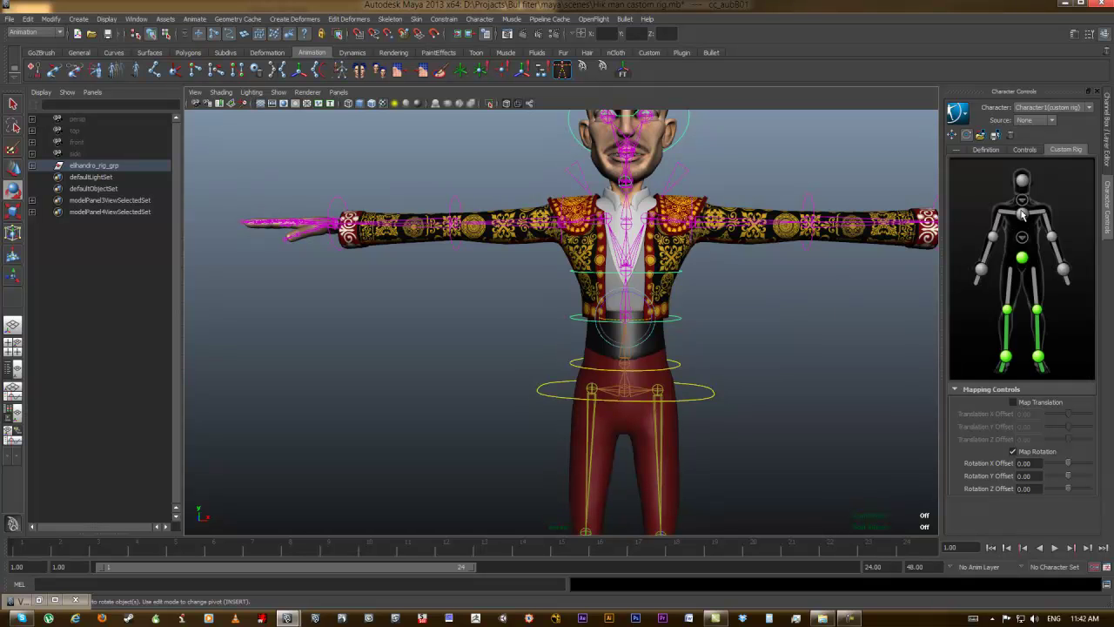
- Assign the chest ring control to the chest effector
mouse_move(680, 287)
alt+mouse_down()
mouse_move(698, 294)
mouse_move(690, 287)
alt+mouse_up()
click(690, 282)
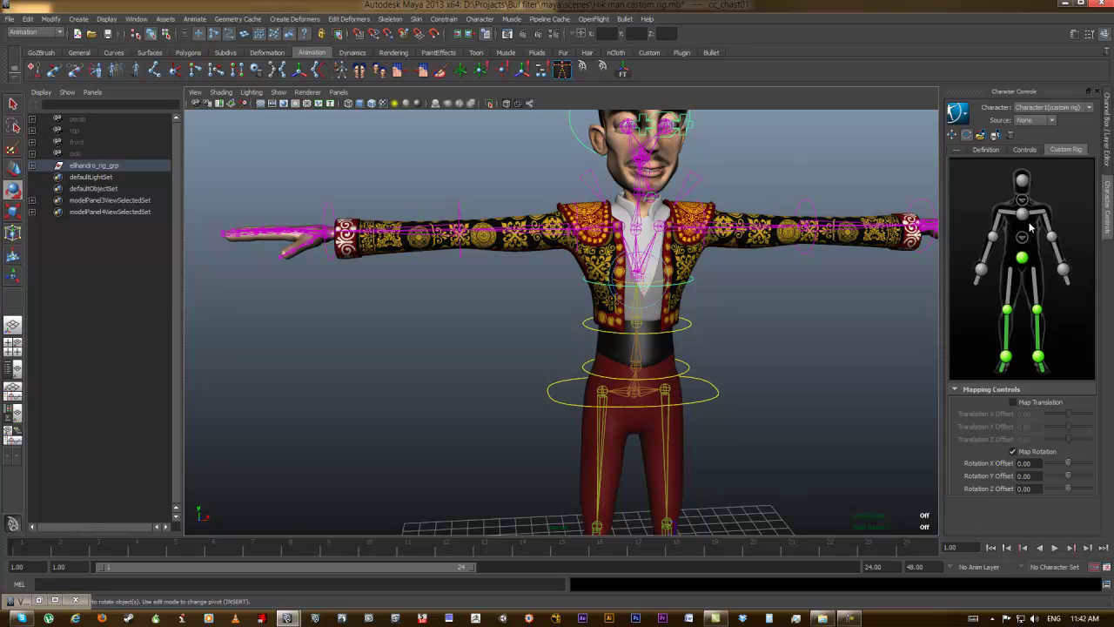
alt+middle_drag(822, 294, 808, 362)
alt+drag(807, 362, 615, 344)
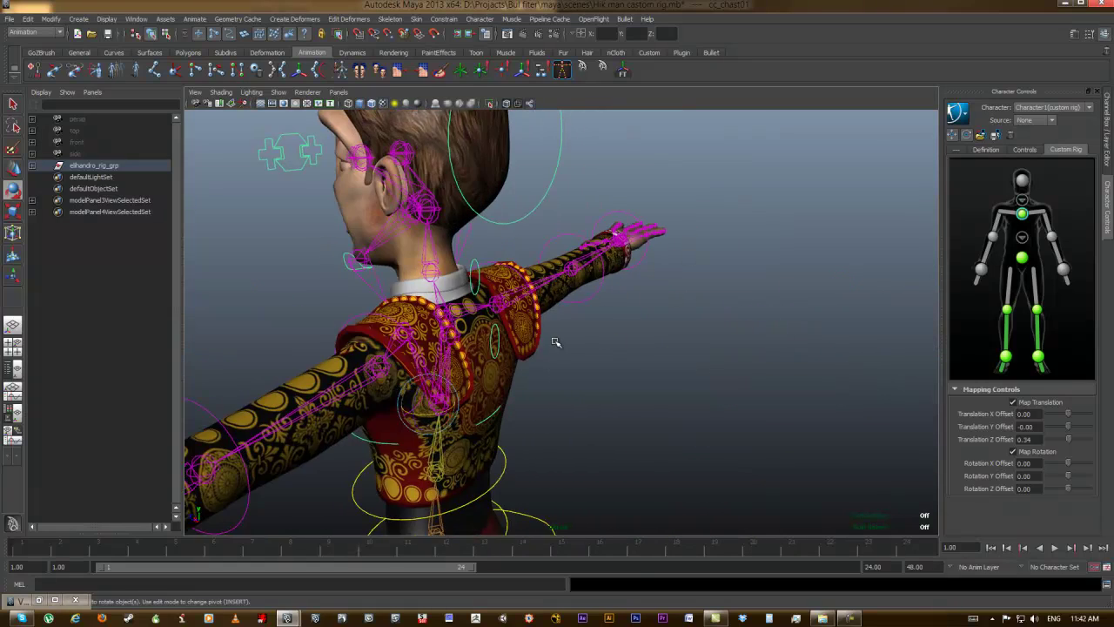
- In the neck view, assign the lower neck control to the lower neck segment and the upper neck control to the segment above it
click(500, 331)
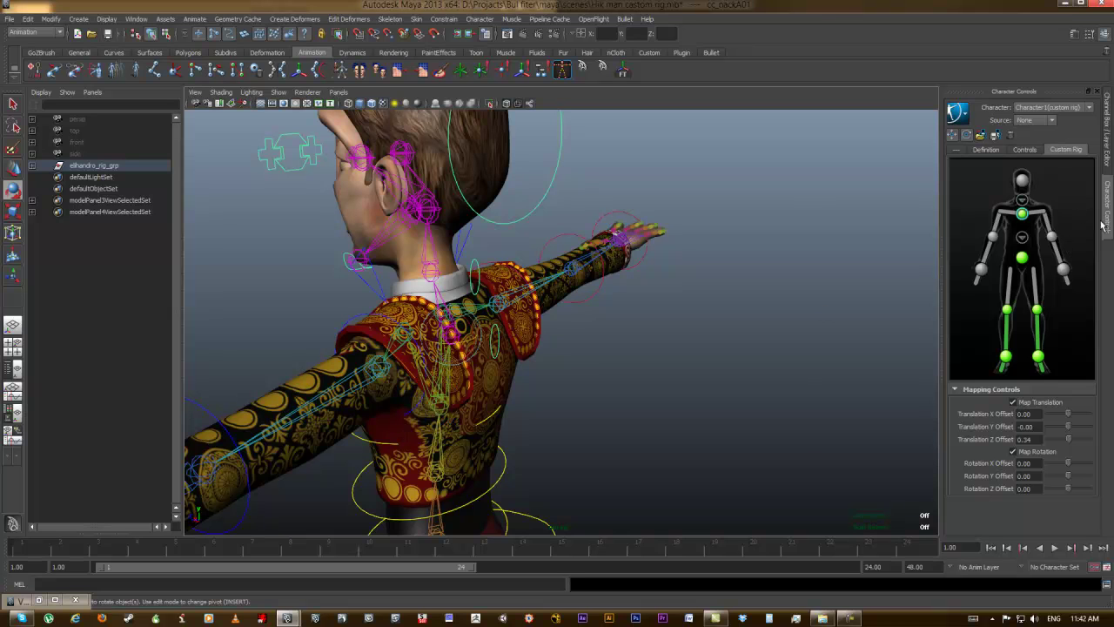
click(1028, 213)
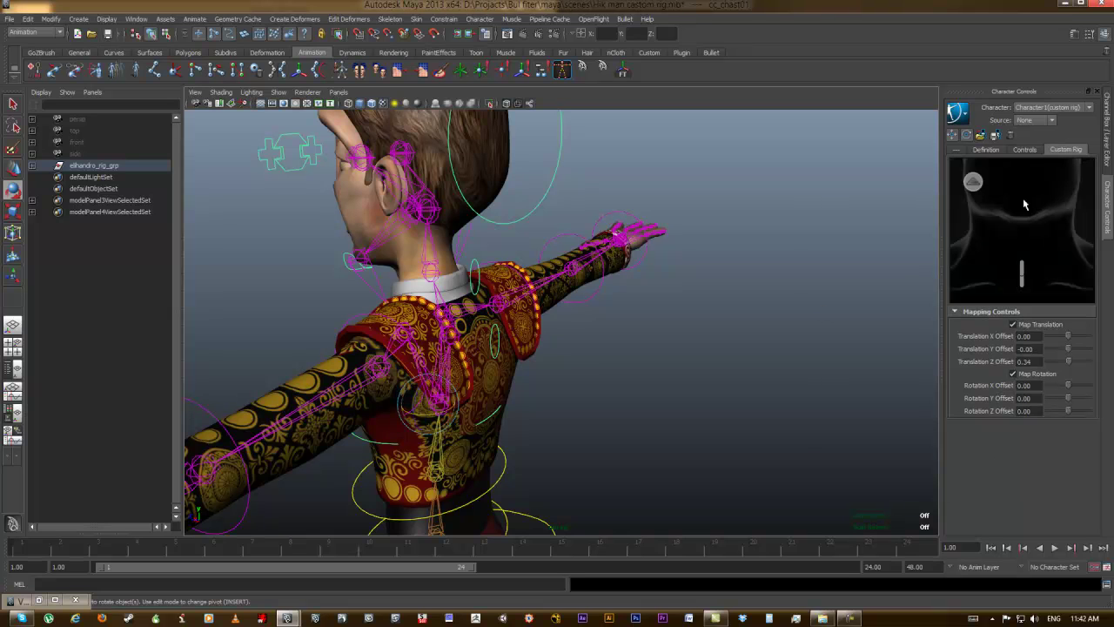
right_click(1021, 284)
click(1047, 291)
click(593, 264)
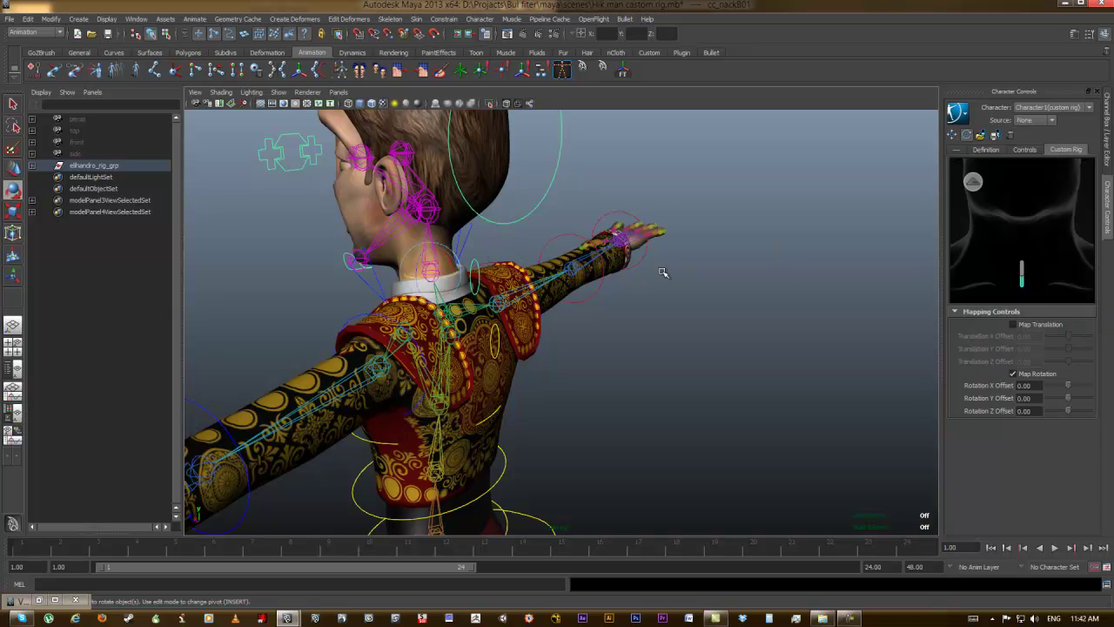
right_click(1021, 275)
click(1045, 276)
- Pick the head control, return to the full-body view and assign the selected control to the head effector
click(540, 208)
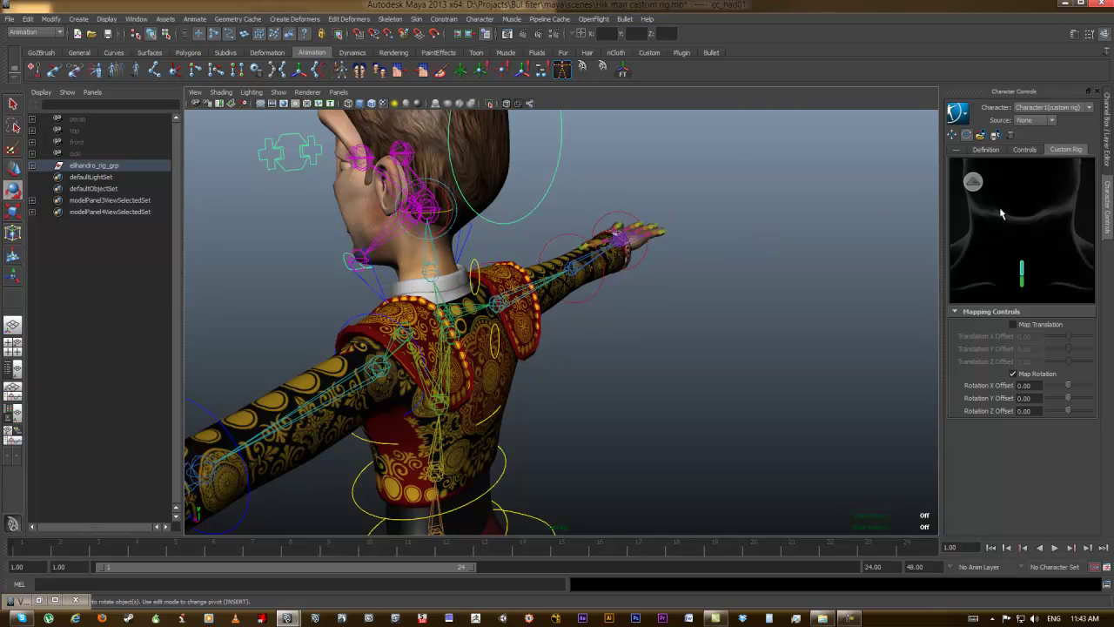
click(974, 182)
right_click(1023, 181)
click(1042, 188)
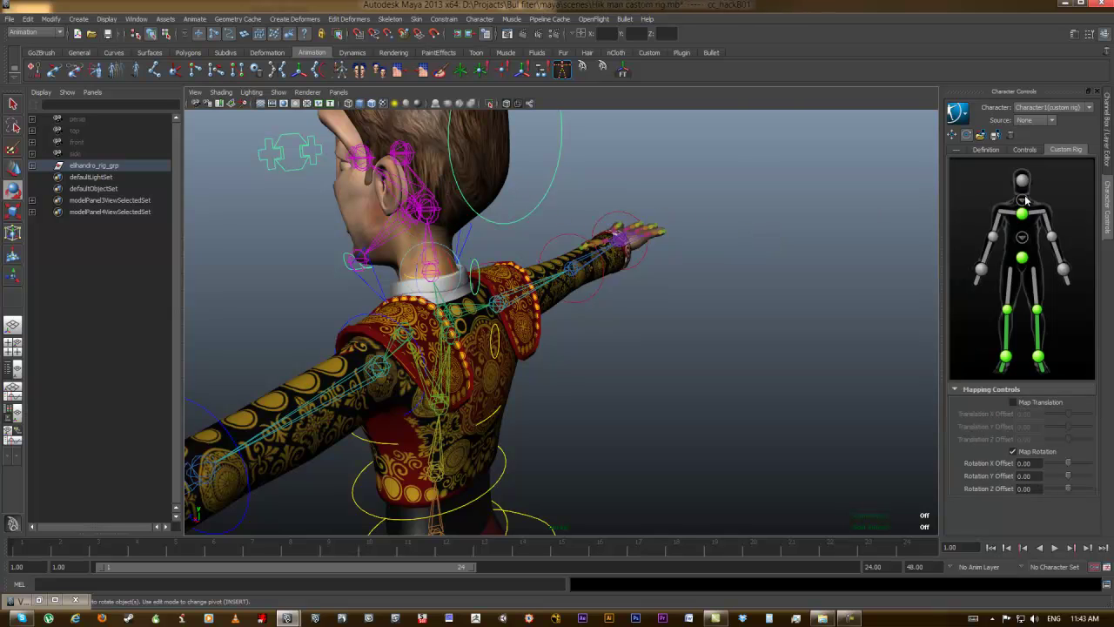
alt+drag(694, 280, 811, 296)
alt+middle_drag(811, 296, 607, 218)
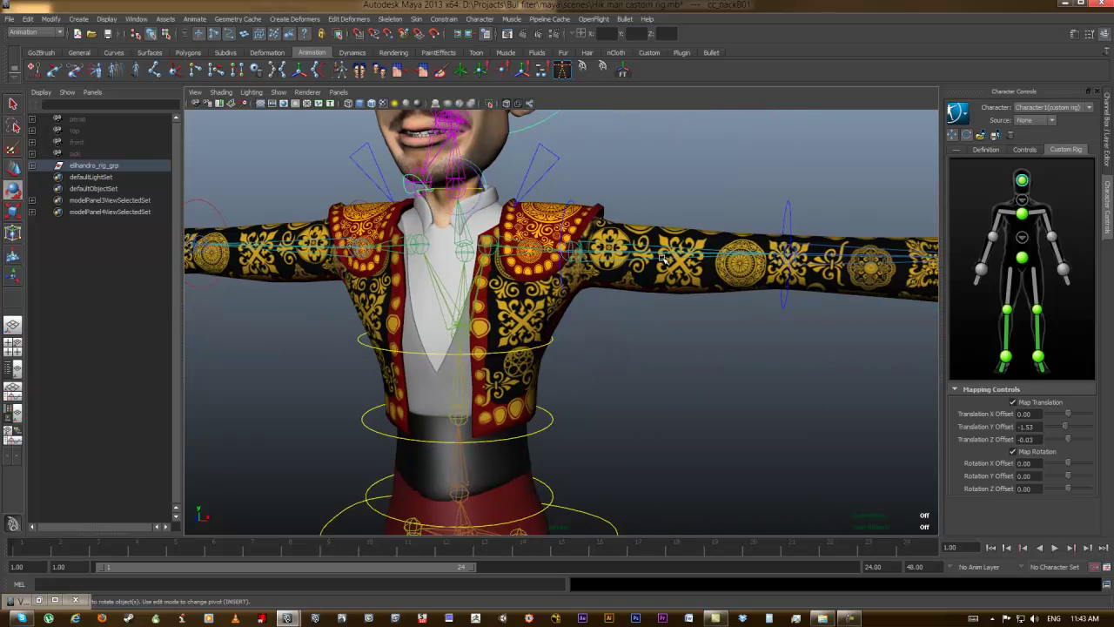
- Assign the left clavicle control to the left collar segment and the left shoulder control to the left upper arm segment
alt+drag(583, 219, 602, 229)
alt+middle_drag(602, 230, 611, 233)
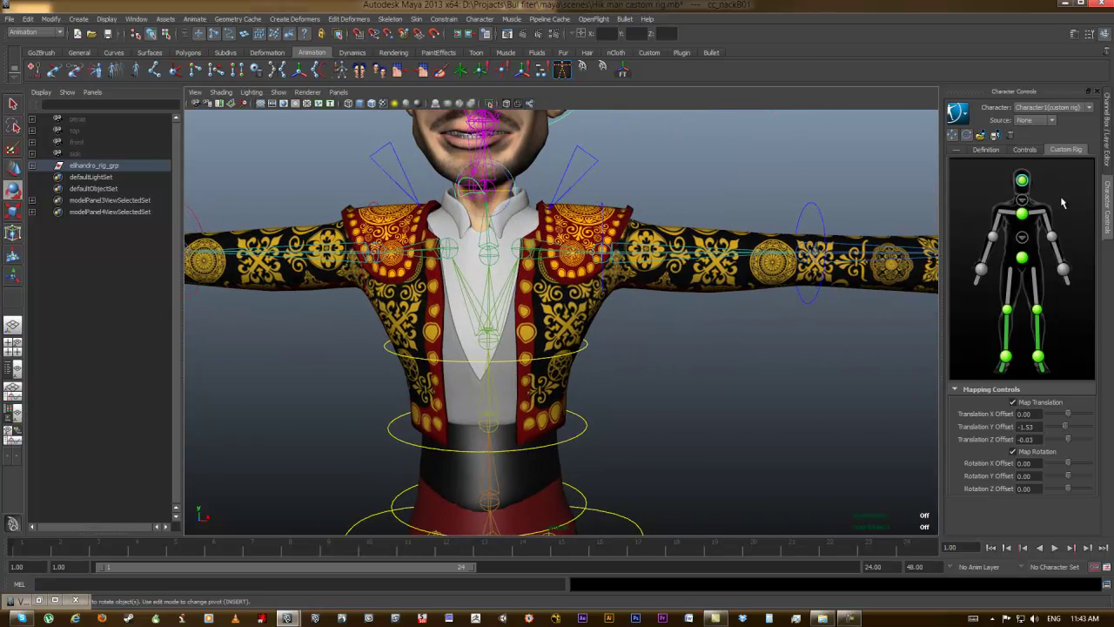
click(599, 174)
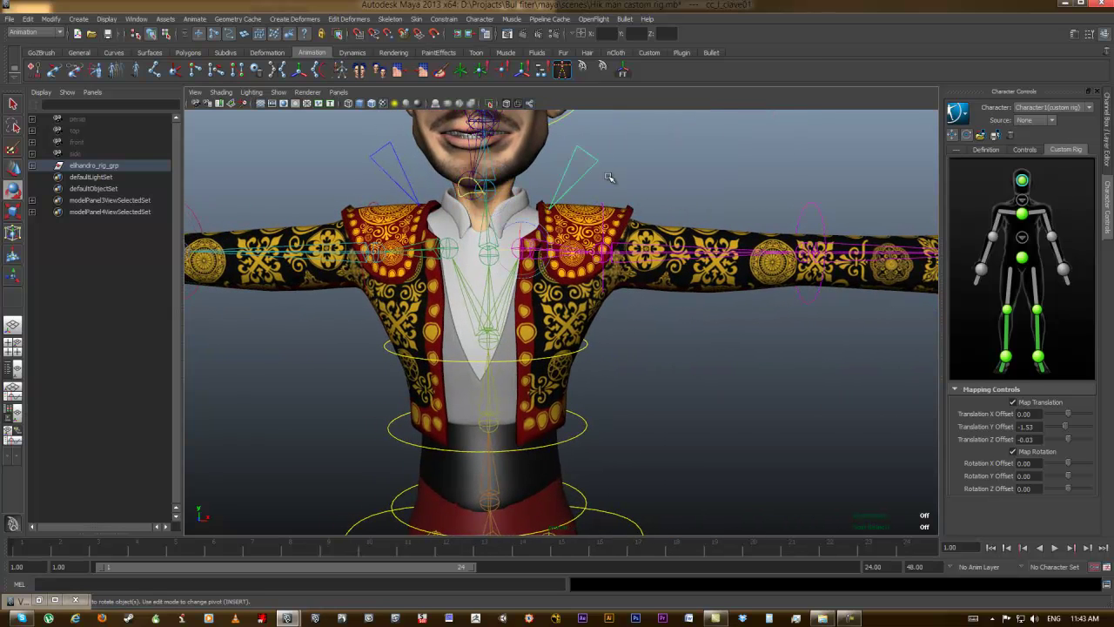
click(1053, 231)
click(604, 204)
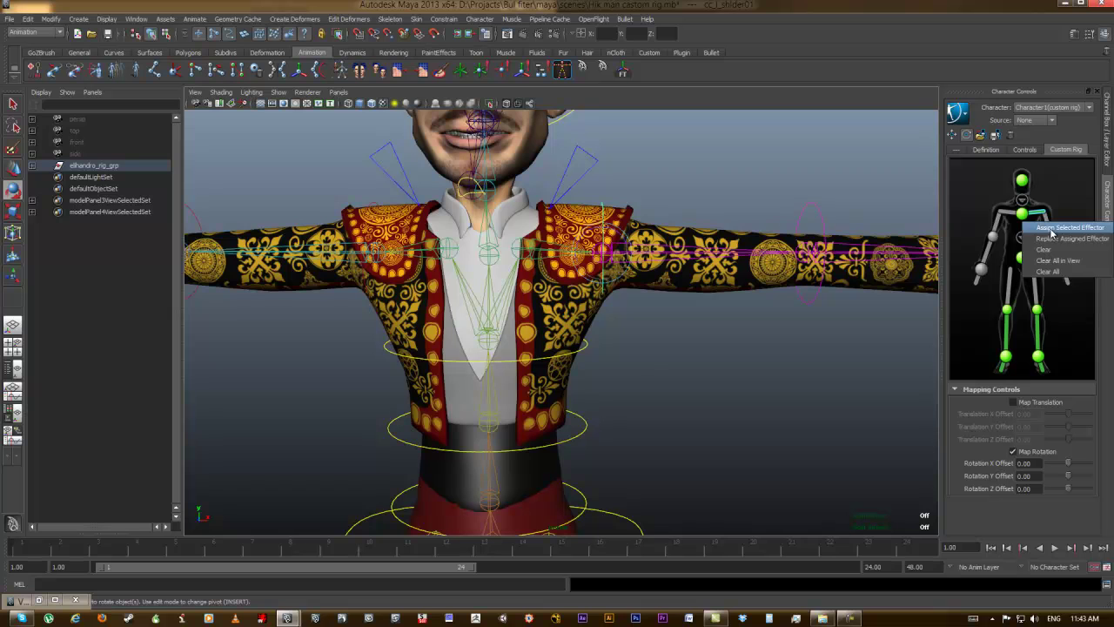
- Assign the left elbow ring control to the left elbow effector and the left wrist ring control to the left hand effector
alt+middle_drag(790, 245, 598, 203)
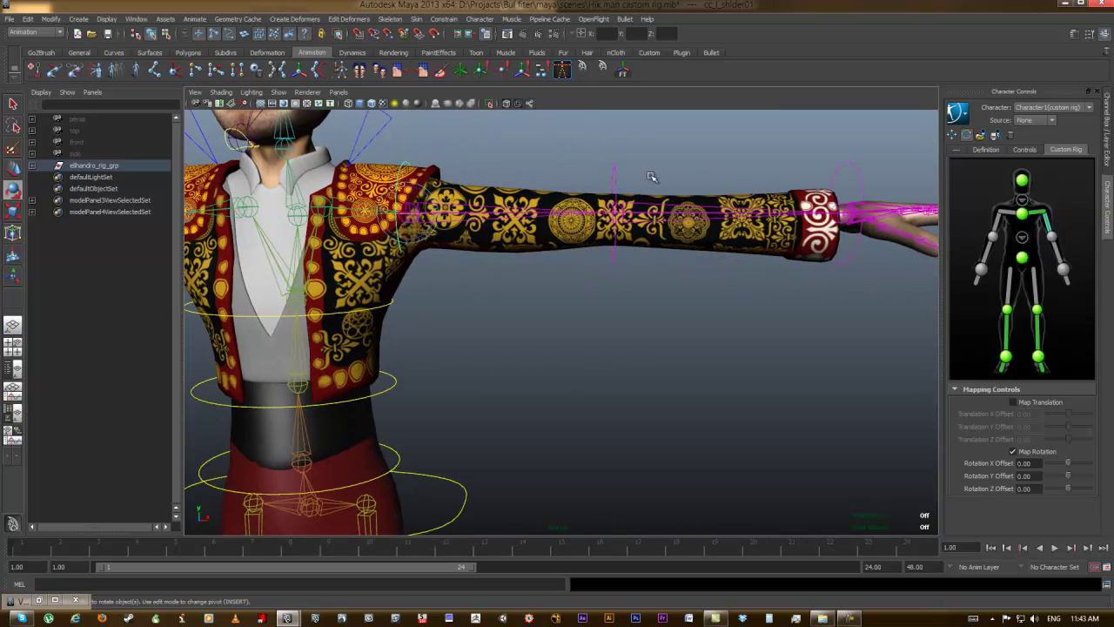
click(616, 170)
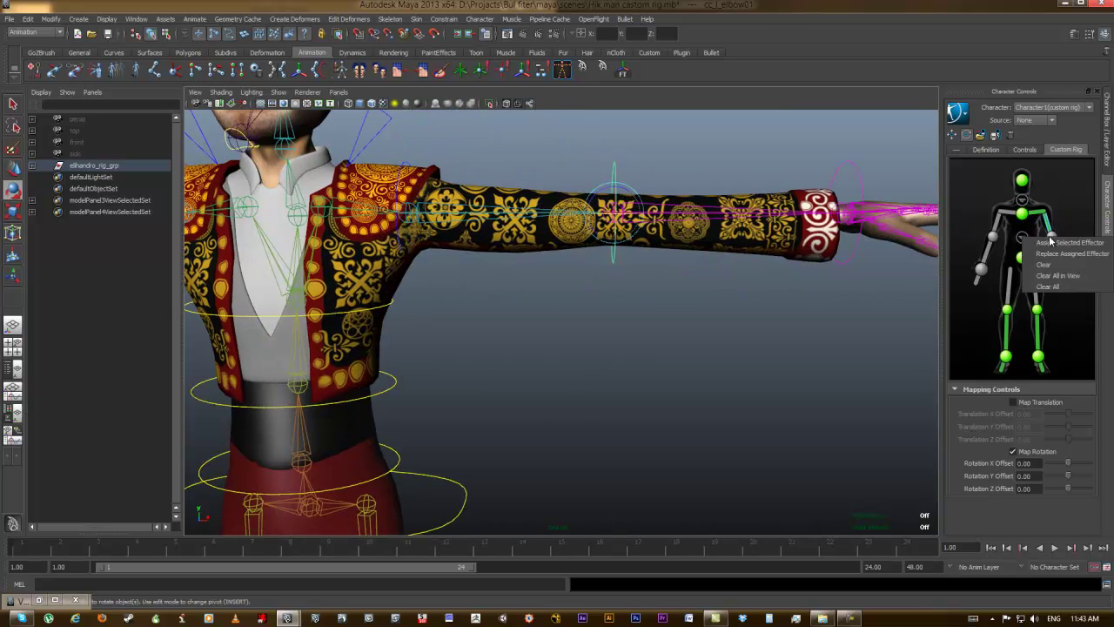
click(1052, 237)
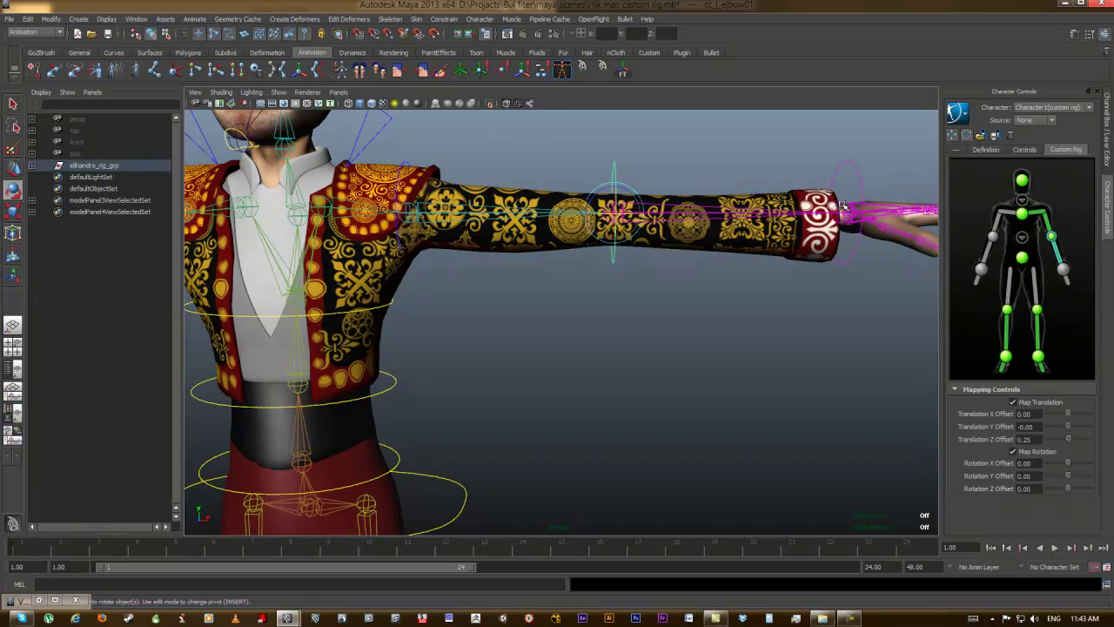
click(860, 181)
right_click(1064, 269)
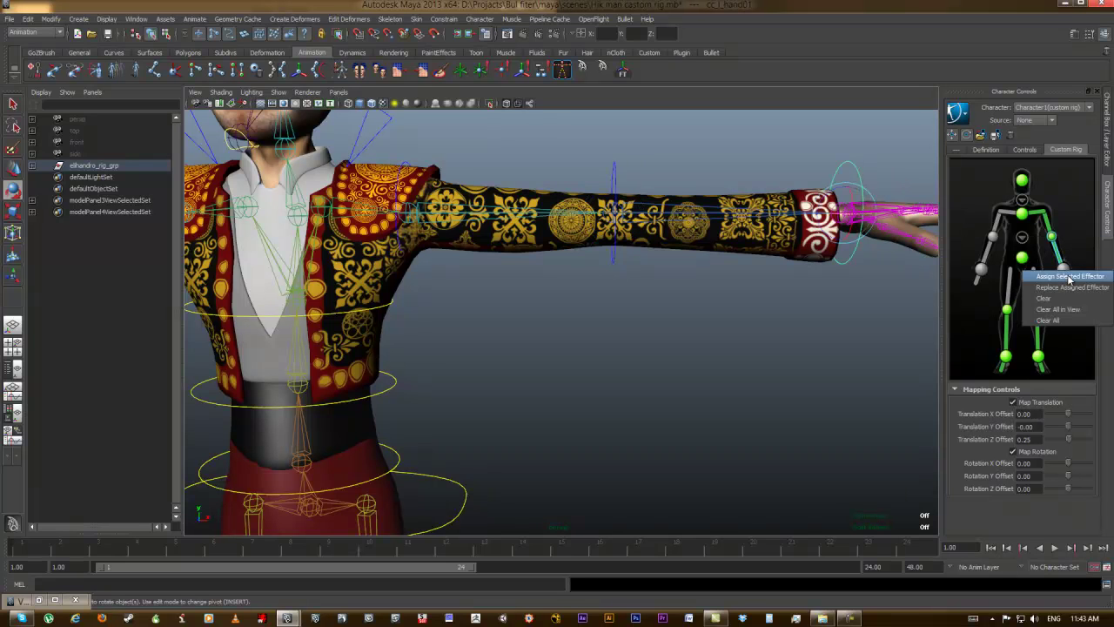
click(1071, 275)
- Assign the right clavicle control to the right collar segment and the right shoulder control to the right upper arm segment
alt+middle_drag(693, 297, 898, 280)
scroll(696, 264, down, 2)
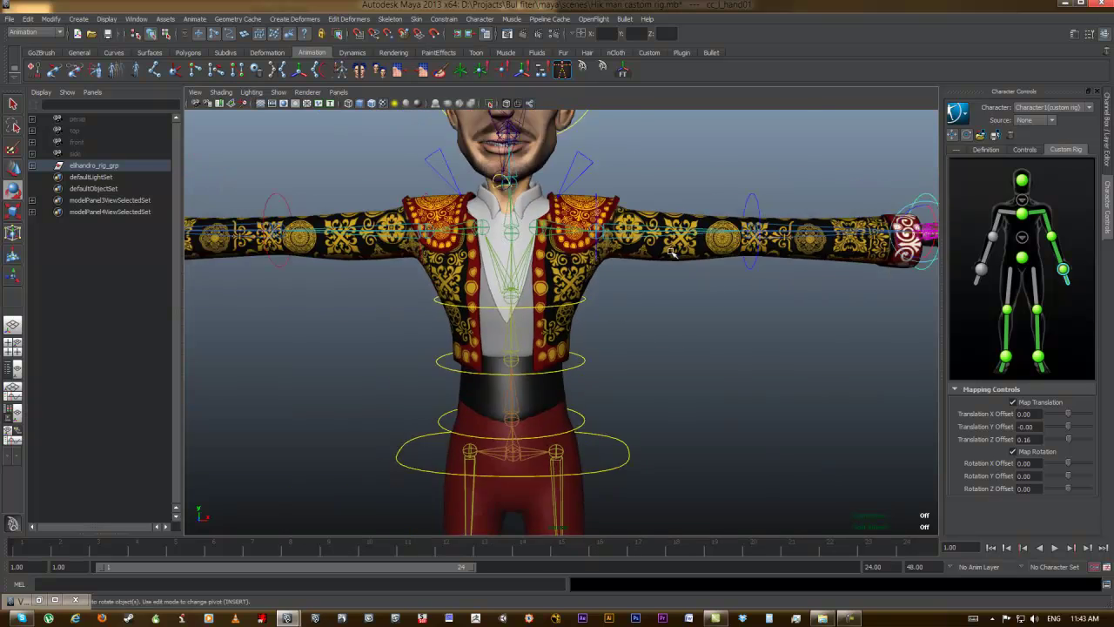
alt+middle_drag(689, 262, 895, 281)
click(670, 193)
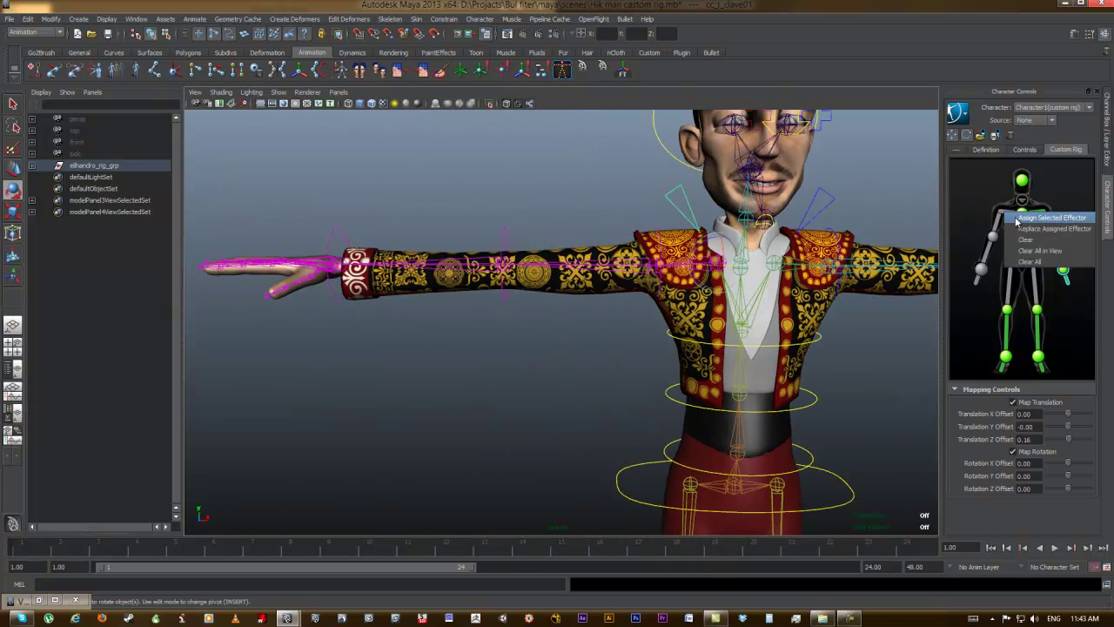
click(1009, 219)
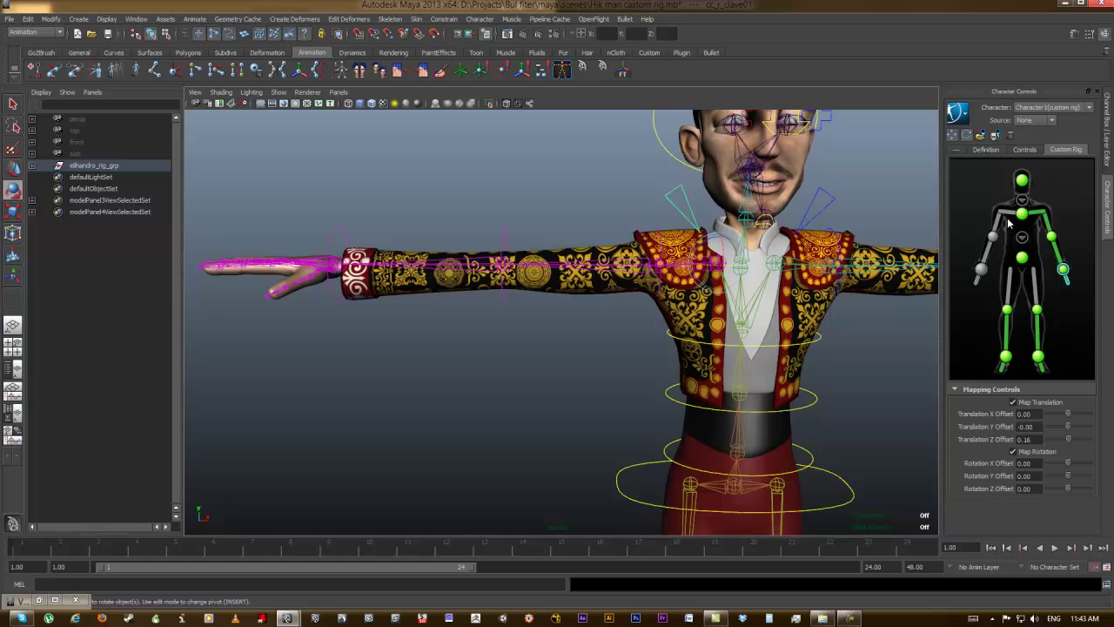
click(660, 228)
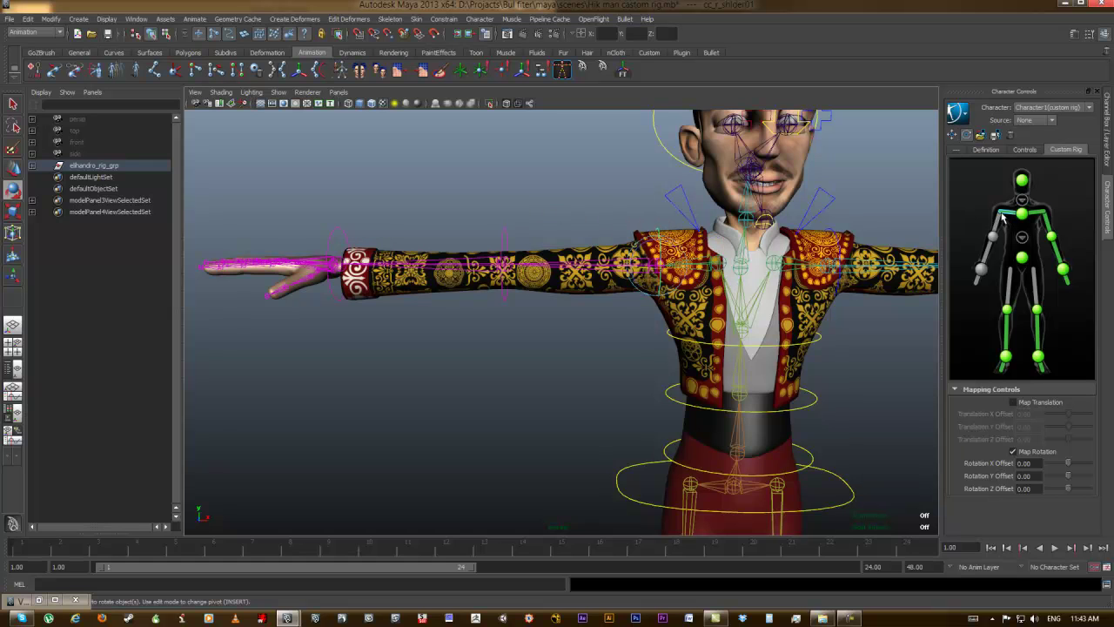
right_click(1002, 218)
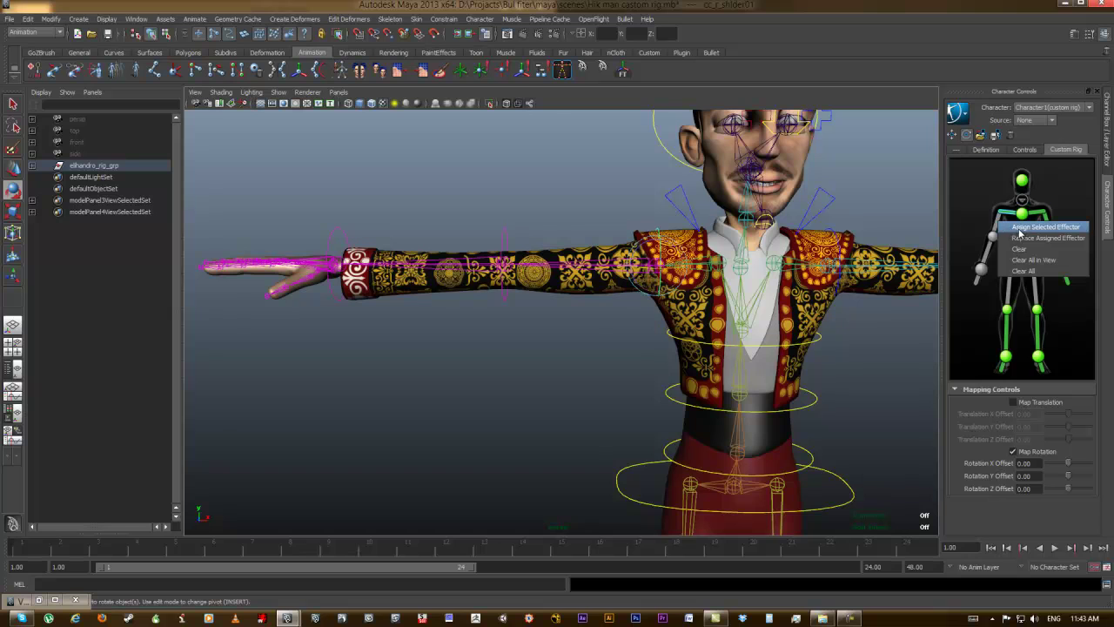
click(1025, 228)
- Assign the right elbow ring control to the right elbow effector and the right wrist ring control to the right hand effector
click(505, 241)
right_click(995, 244)
click(1016, 253)
click(344, 239)
right_click(983, 271)
click(1003, 277)
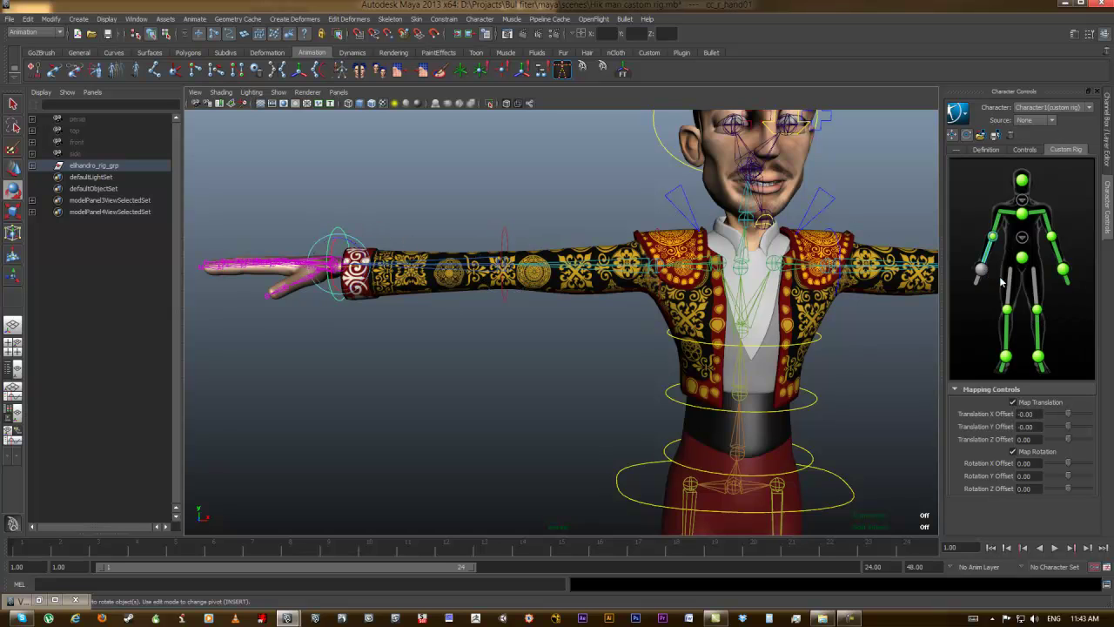
- Check the finished arm mapping on the whole character by selecting the left hand, elbow and collar effectors
alt+middle_drag(742, 250, 606, 242)
alt+right_drag(607, 242, 401, 182)
alt+drag(745, 312, 697, 294)
alt+middle_drag(697, 294, 697, 276)
alt+drag(696, 276, 740, 327)
click(741, 327)
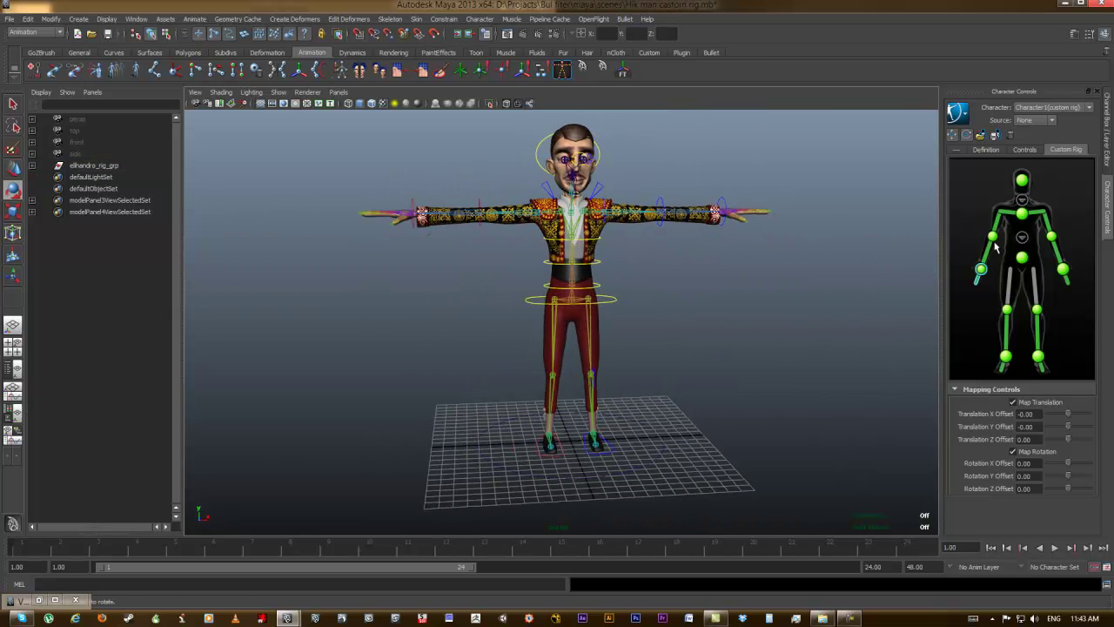
click(1063, 271)
click(1049, 237)
click(1039, 217)
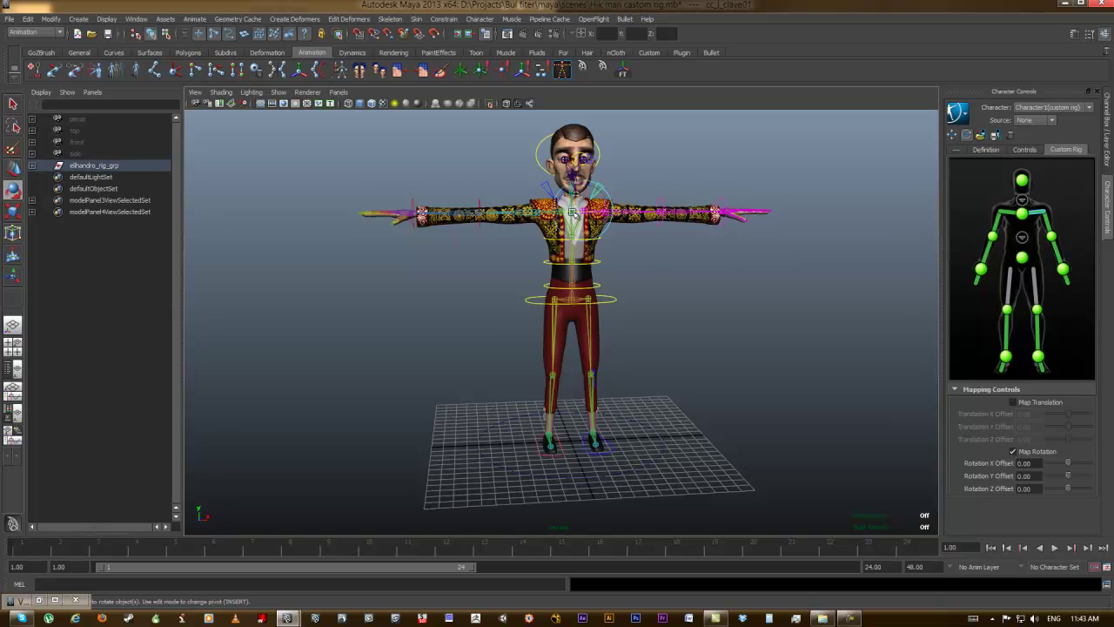
mouse_move(567, 191)
mouse_down()
mouse_move(553, 250)
mouse_move(566, 191)
mouse_up()
key(ctrl+z)
click(714, 270)
alt+drag(818, 281, 713, 280)
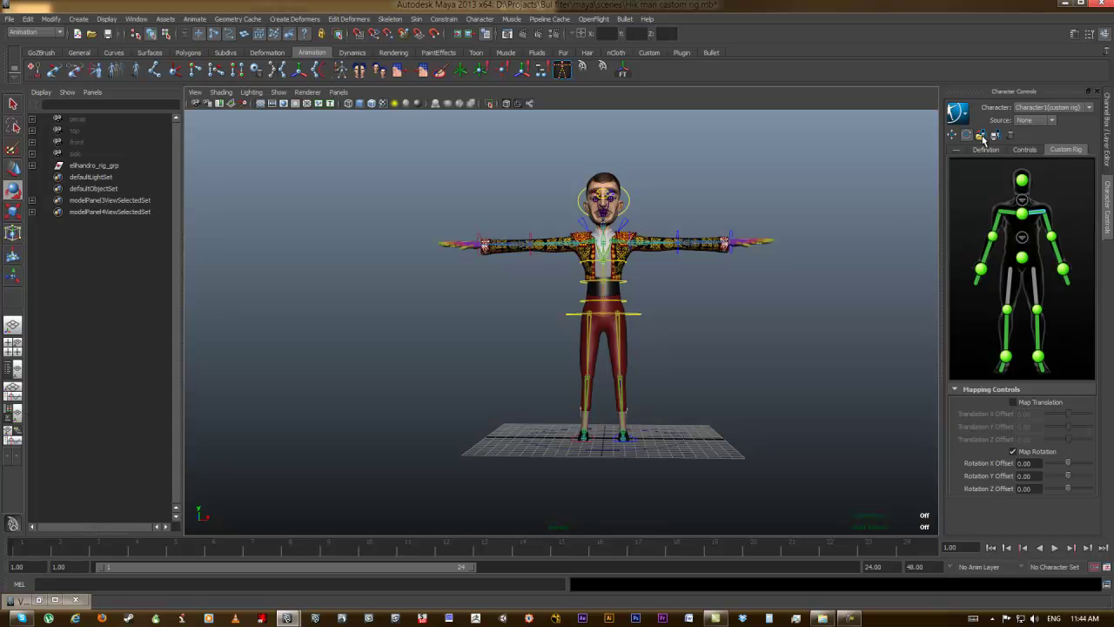
alt+drag(658, 218, 672, 136)
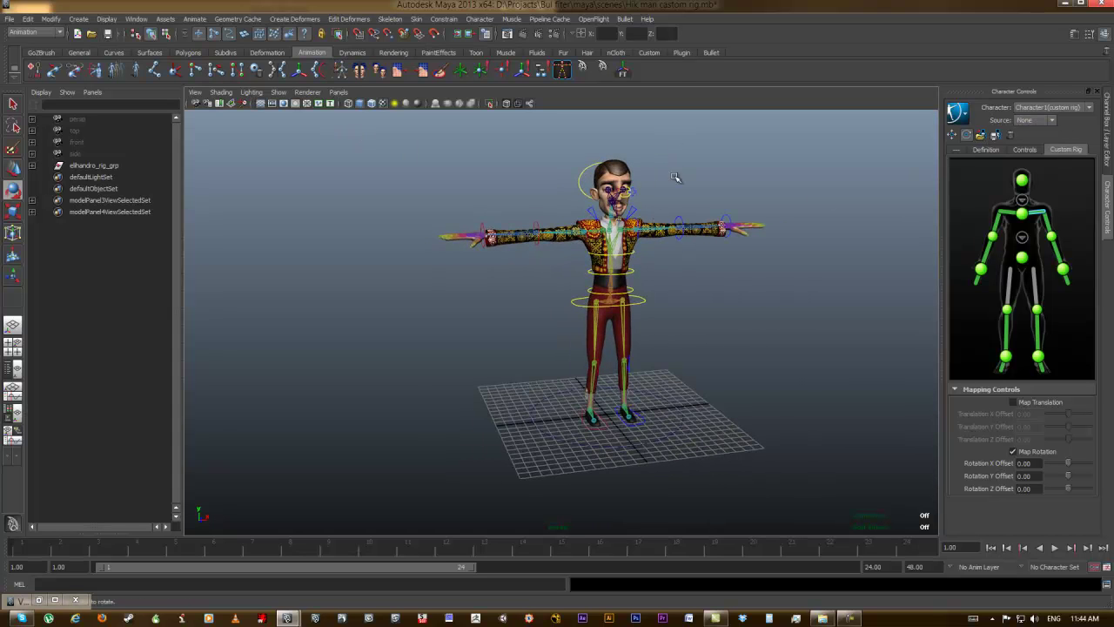
alt+drag(539, 172, 696, 165)
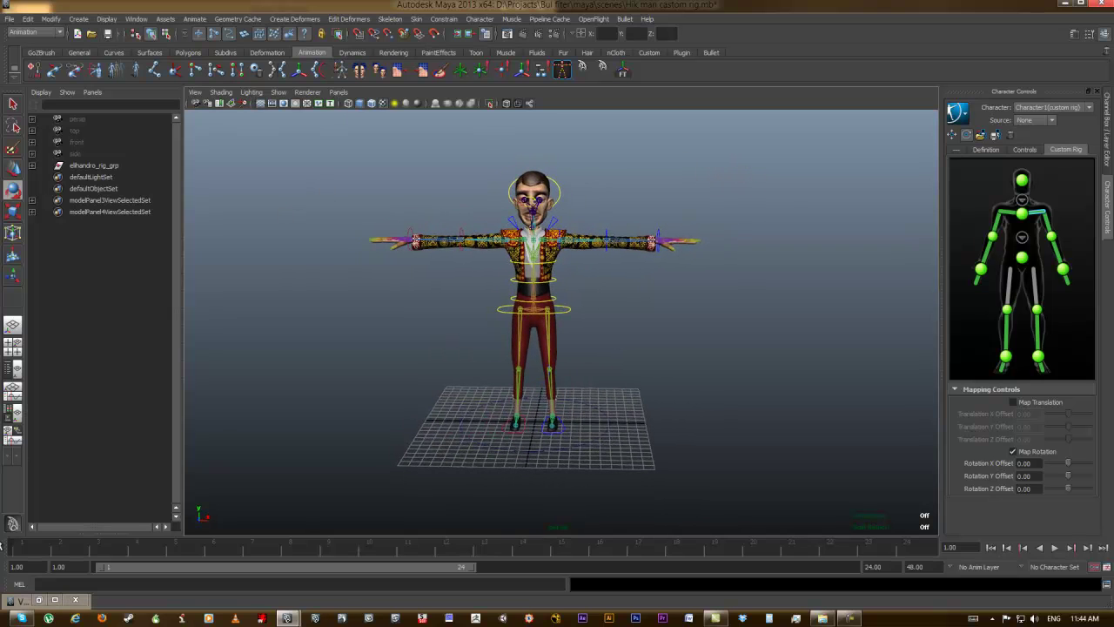
- Restore the Visor, widen it, bring the fight1.ma mocap example into the scene and minimize the Visor
click(39, 600)
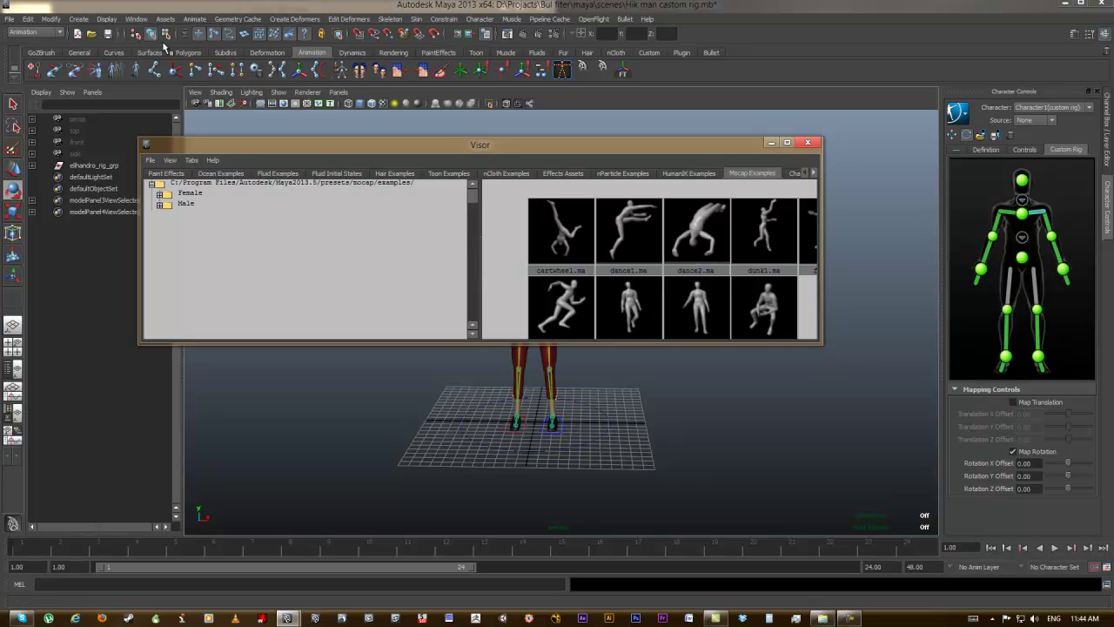
click(136, 18)
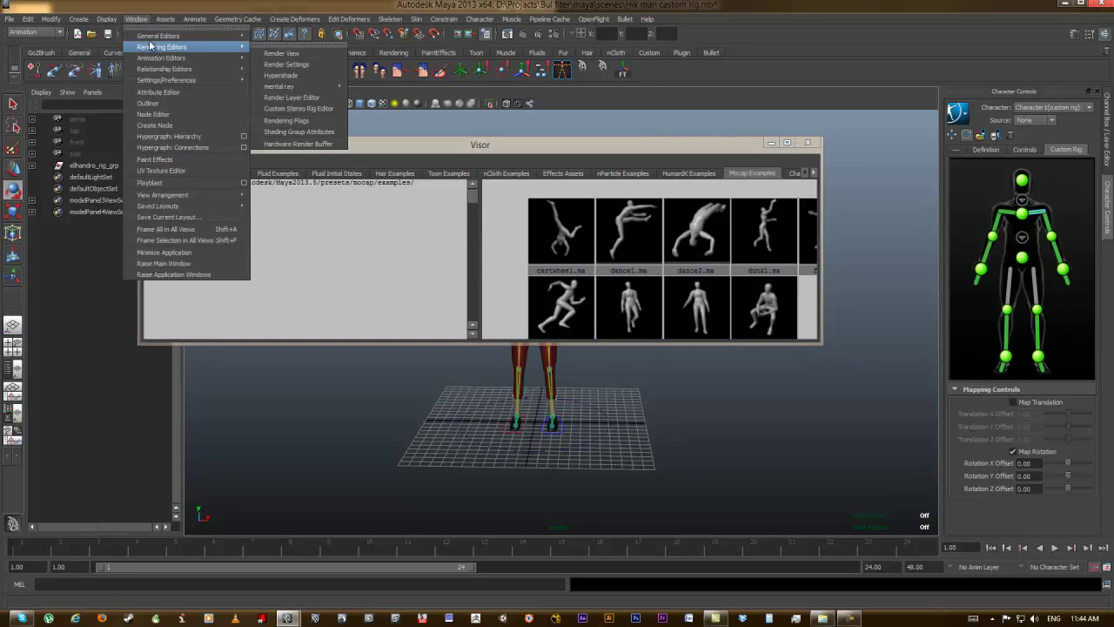
click(348, 18)
click(729, 145)
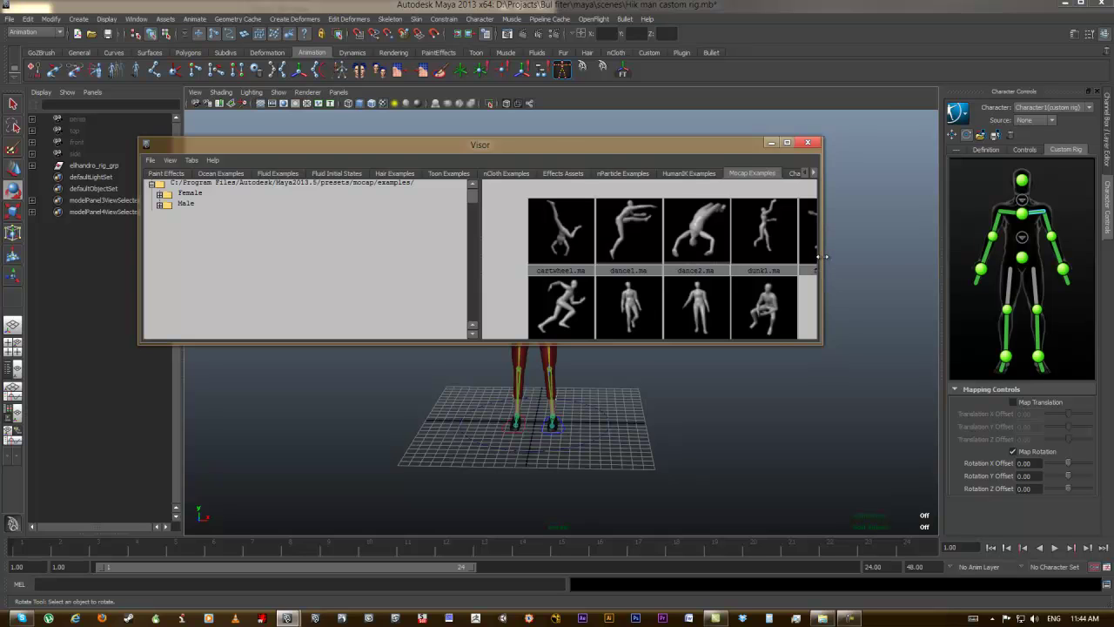
drag(819, 257, 952, 256)
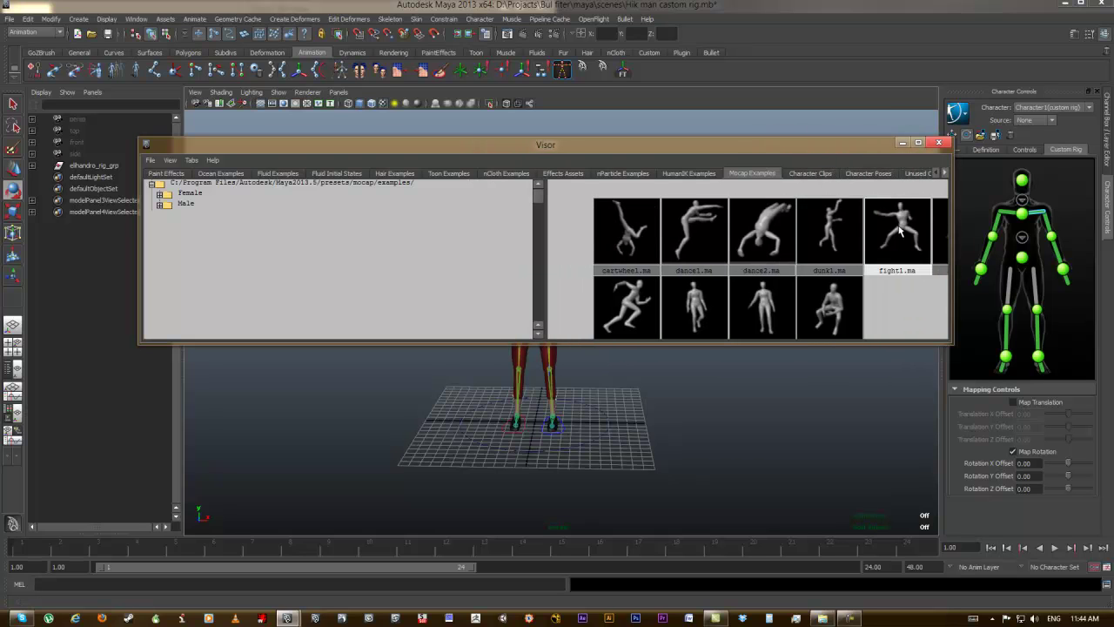
drag(899, 231, 750, 368)
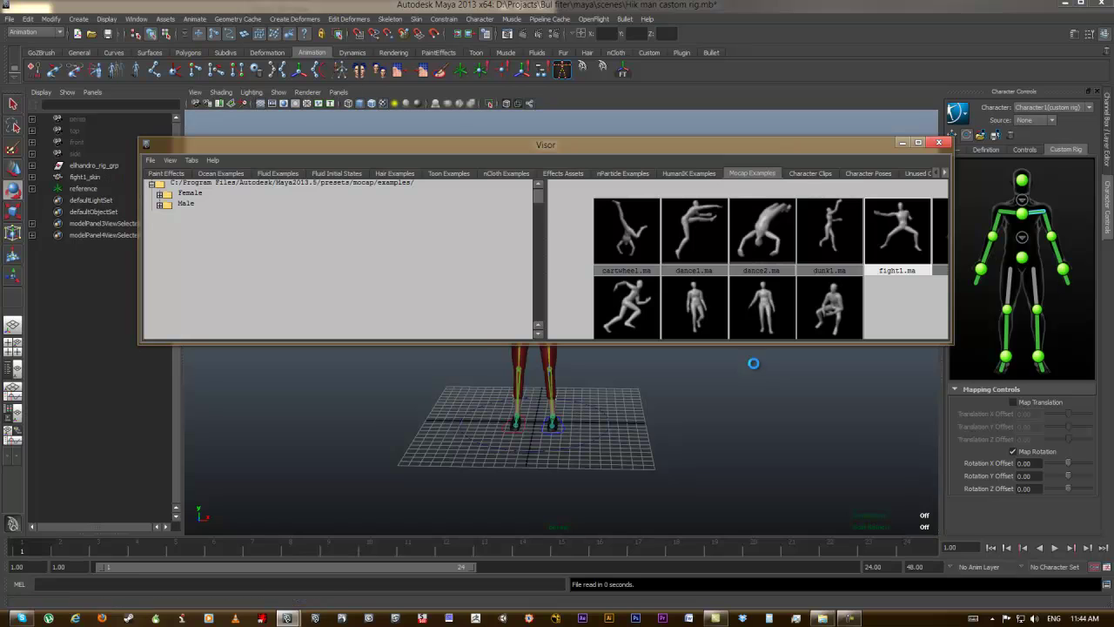
click(903, 142)
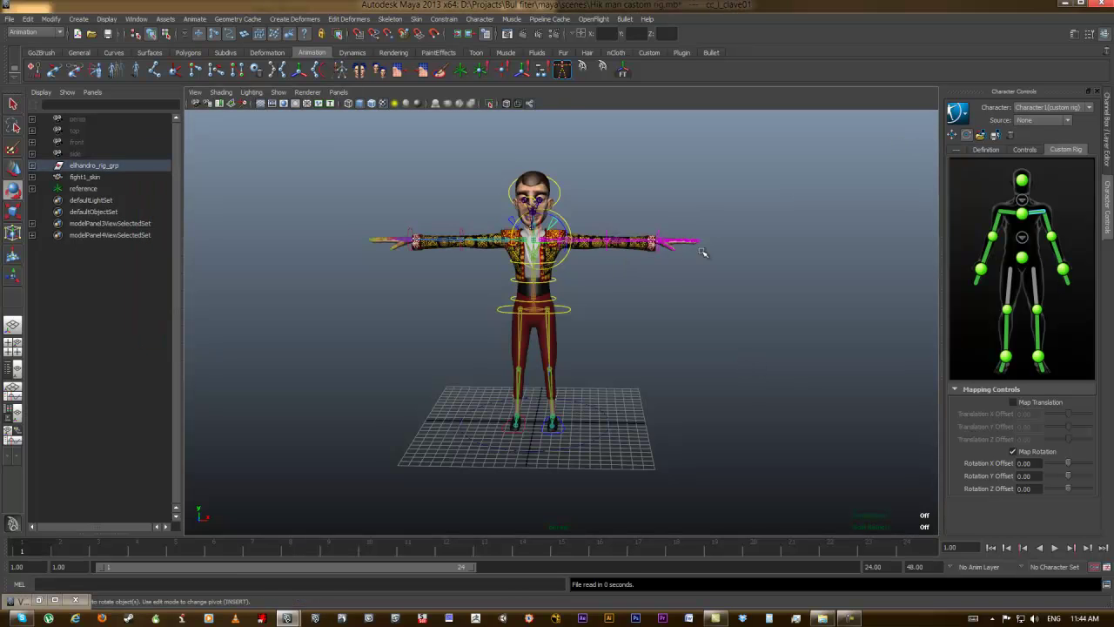
- Bring the imported fight figure into view beside the character and play its motion
alt+middle_drag(707, 262, 833, 281)
alt+right_drag(832, 280, 380, 200)
alt+drag(380, 199, 667, 259)
alt+right_drag(667, 258, 579, 231)
alt+drag(579, 230, 462, 314)
key(alt+v)
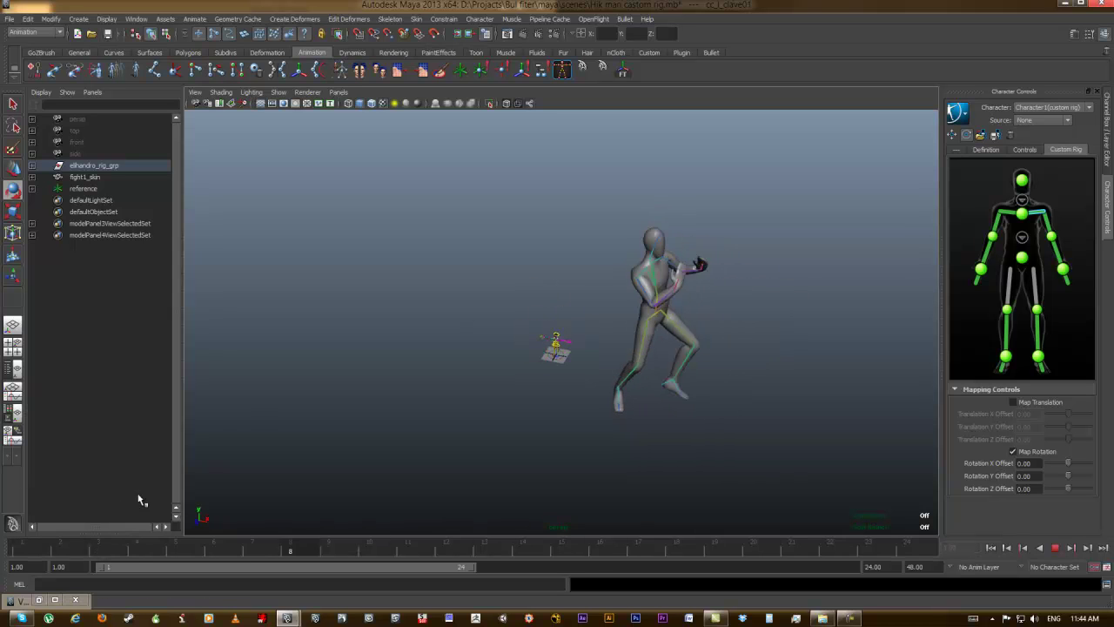
key(alt+v)
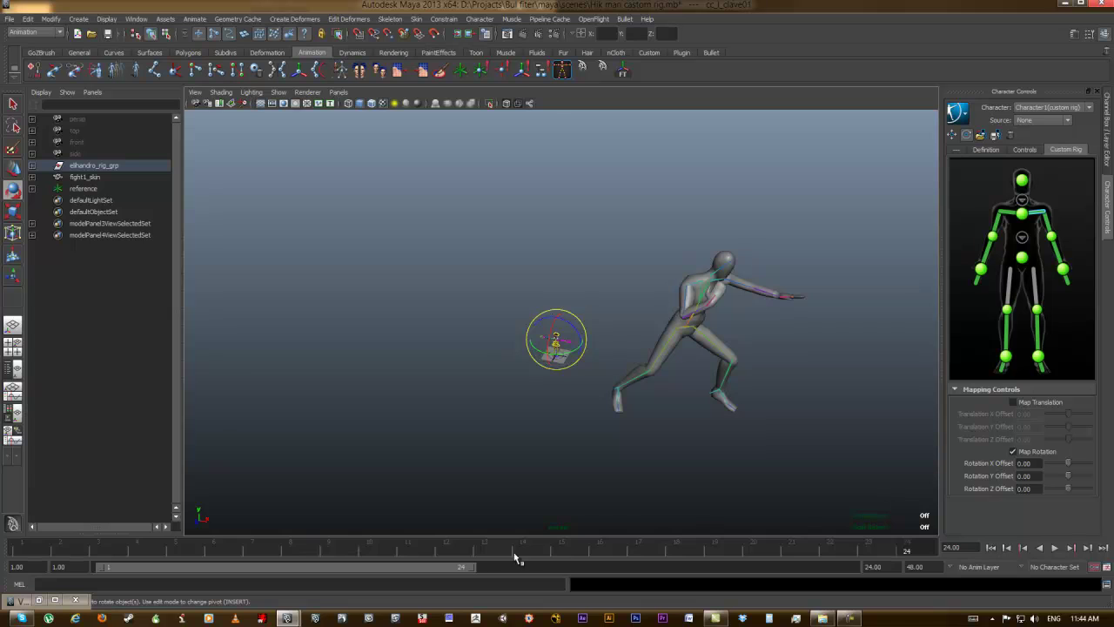
- Extend the animation and playback range to end at frame 100 and play the full fight motion
drag(472, 569, 782, 567)
drag(468, 551, 922, 551)
double_click(872, 566)
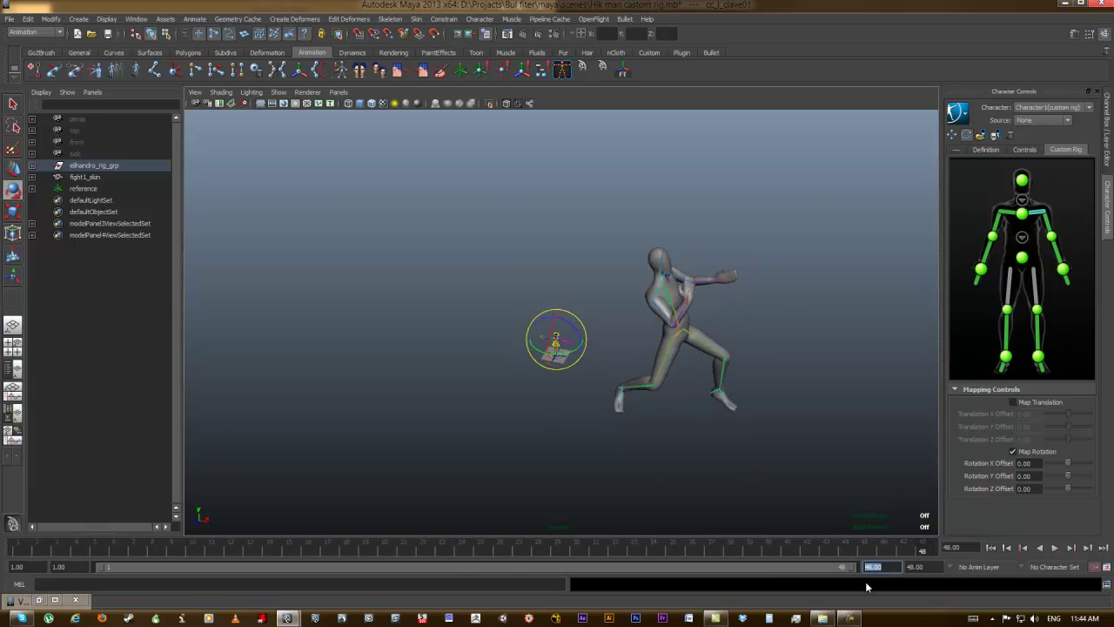
key(Return)
key(alt+v)
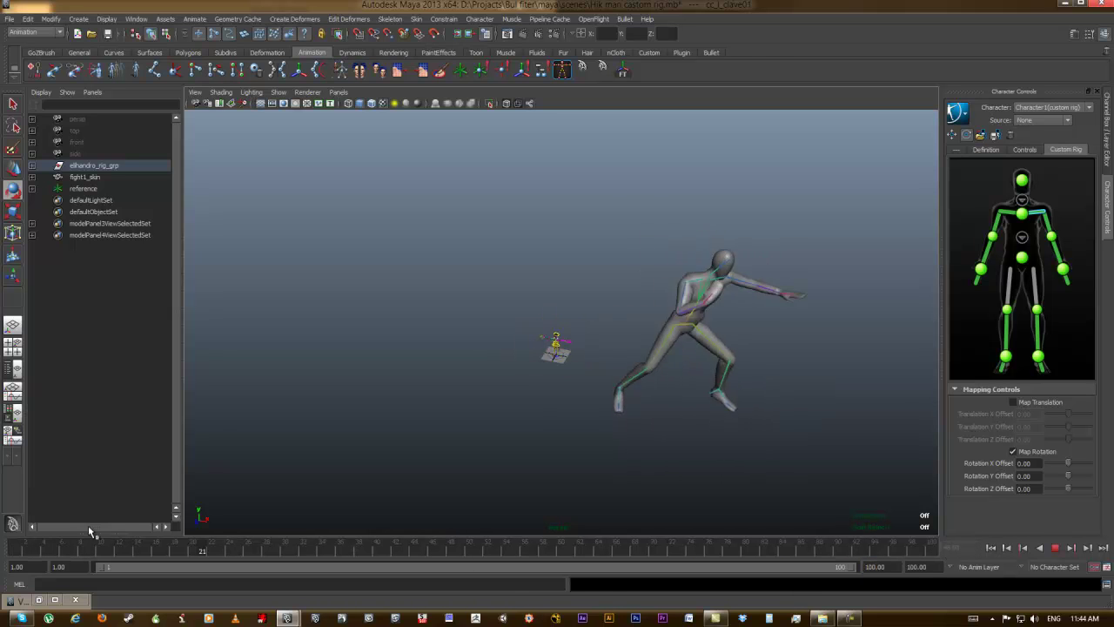
key(alt+v)
- Frame the rigged character and set its HumanIK source to MocapExample
key(e)
alt+drag(418, 390, 502, 397)
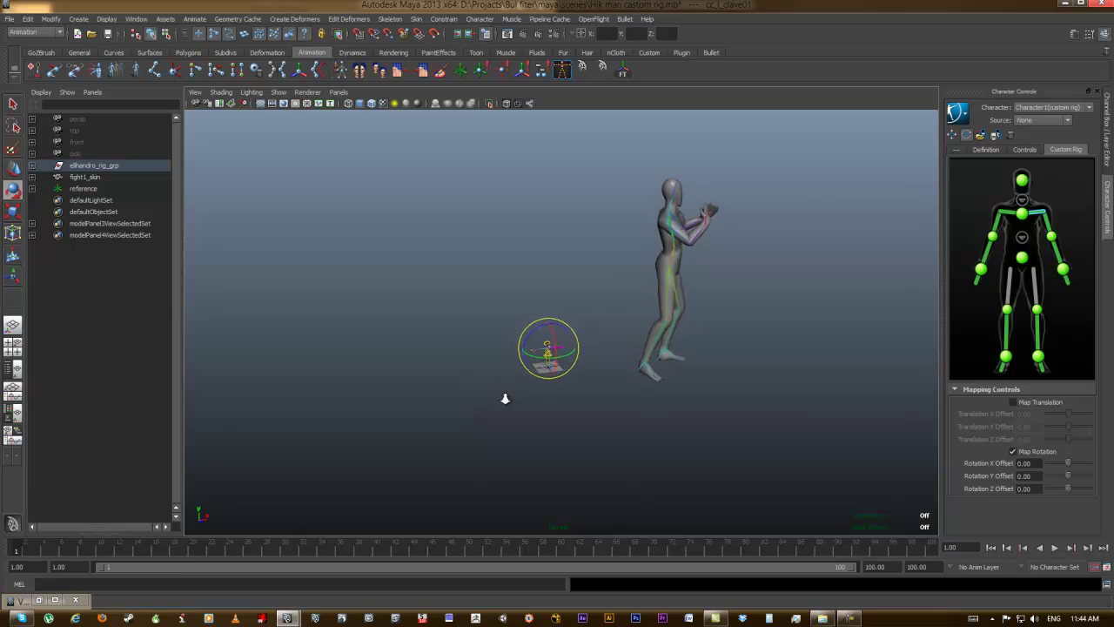
alt+right_drag(503, 397, 571, 453)
alt+drag(572, 452, 504, 438)
alt+middle_drag(504, 438, 447, 357)
alt+right_drag(448, 358, 706, 445)
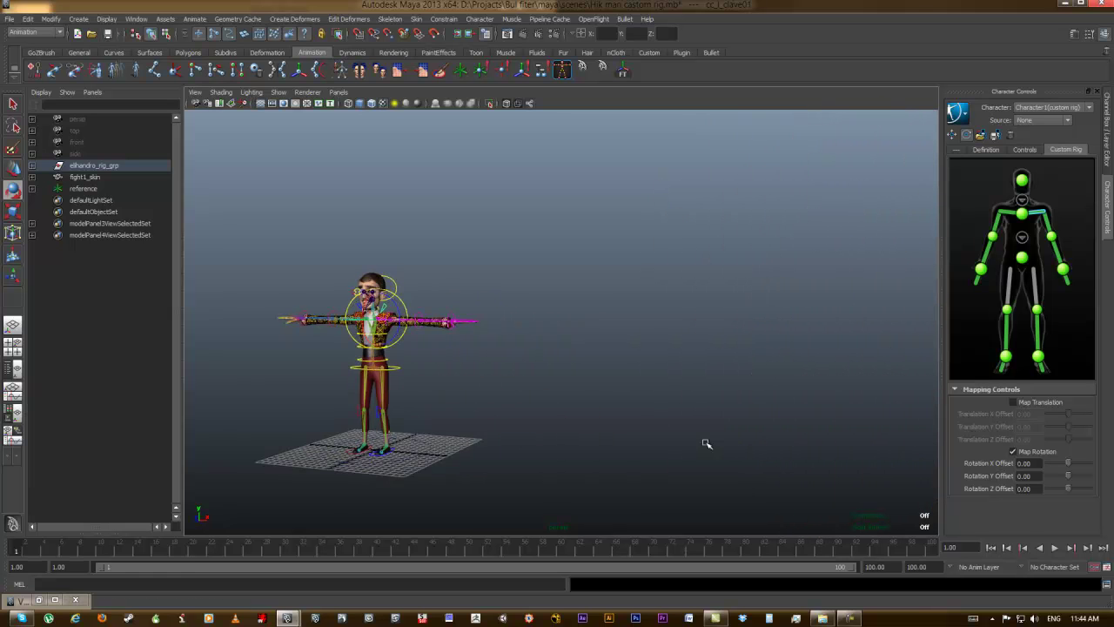
alt+drag(414, 424, 378, 433)
alt+right_drag(378, 432, 407, 434)
alt+middle_drag(447, 347, 765, 289)
click(743, 320)
mouse_move(777, 328)
alt+mouse_down()
mouse_move(739, 336)
mouse_move(758, 338)
alt+mouse_up()
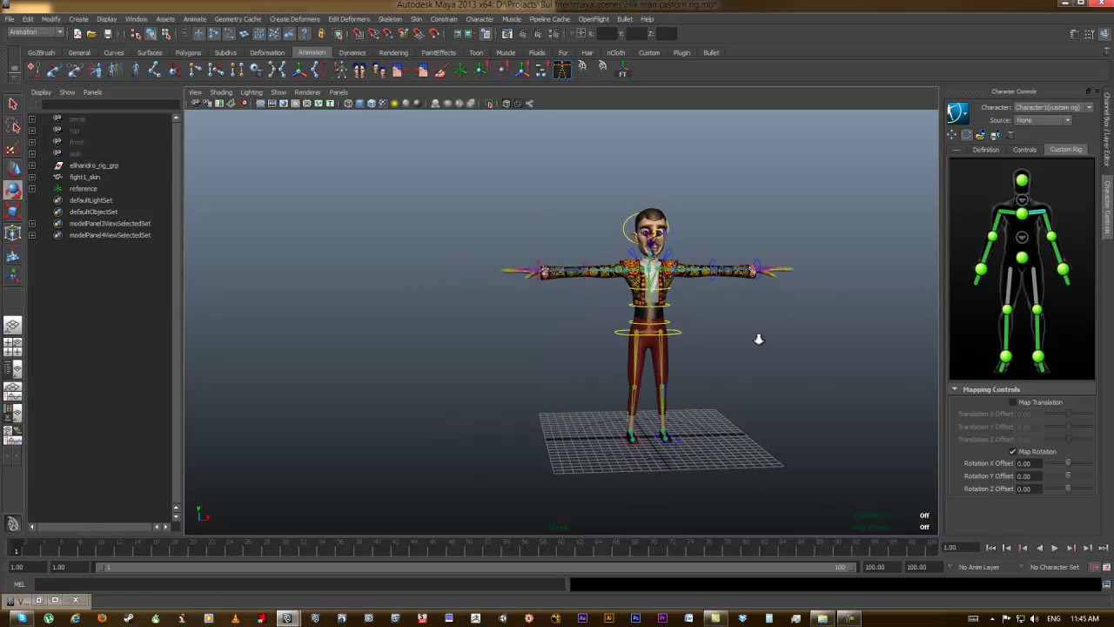
alt+right_drag(758, 337, 817, 355)
click(1041, 120)
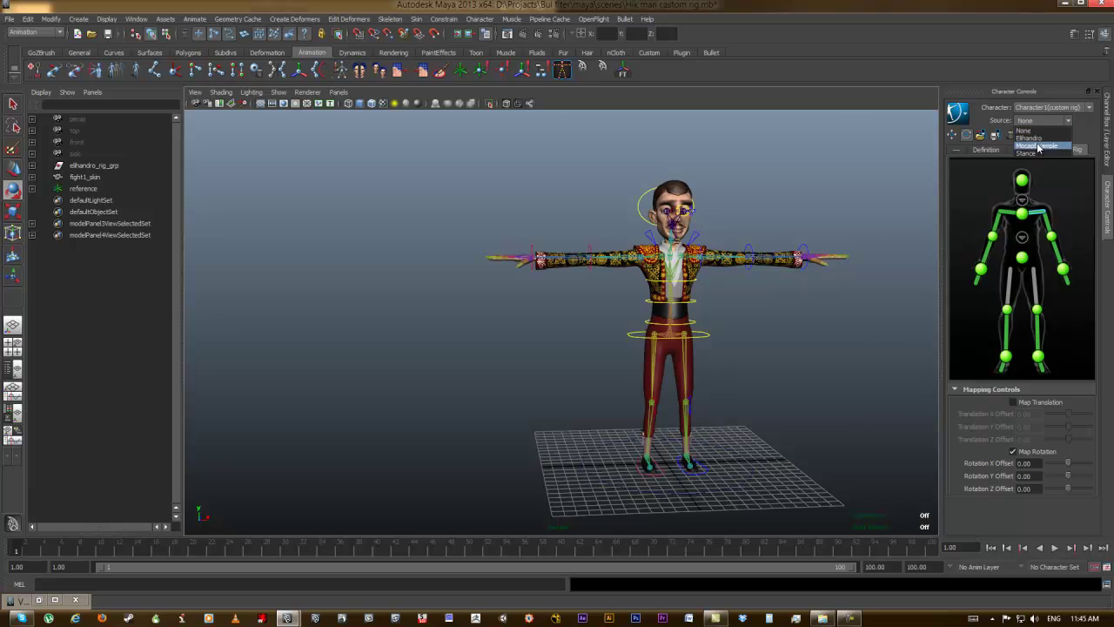
click(1035, 146)
- Scrub and play the retargeted motion, examining the character's arms and shoulders from several angles
alt+drag(796, 313, 732, 322)
alt+right_drag(733, 322, 779, 324)
alt+drag(777, 324, 574, 344)
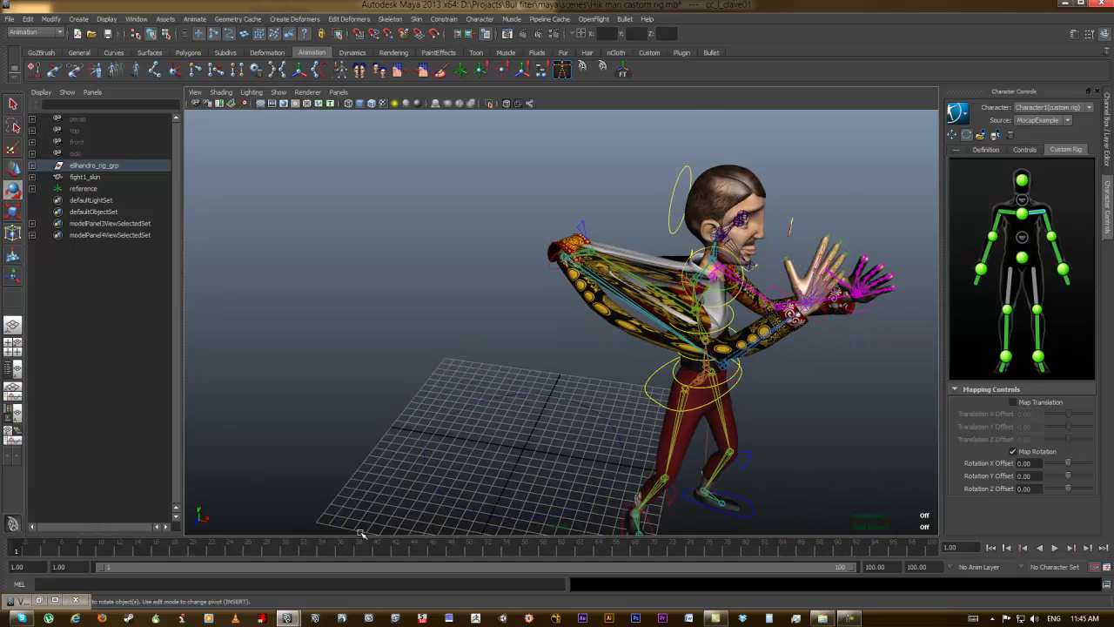
drag(598, 545, 478, 502)
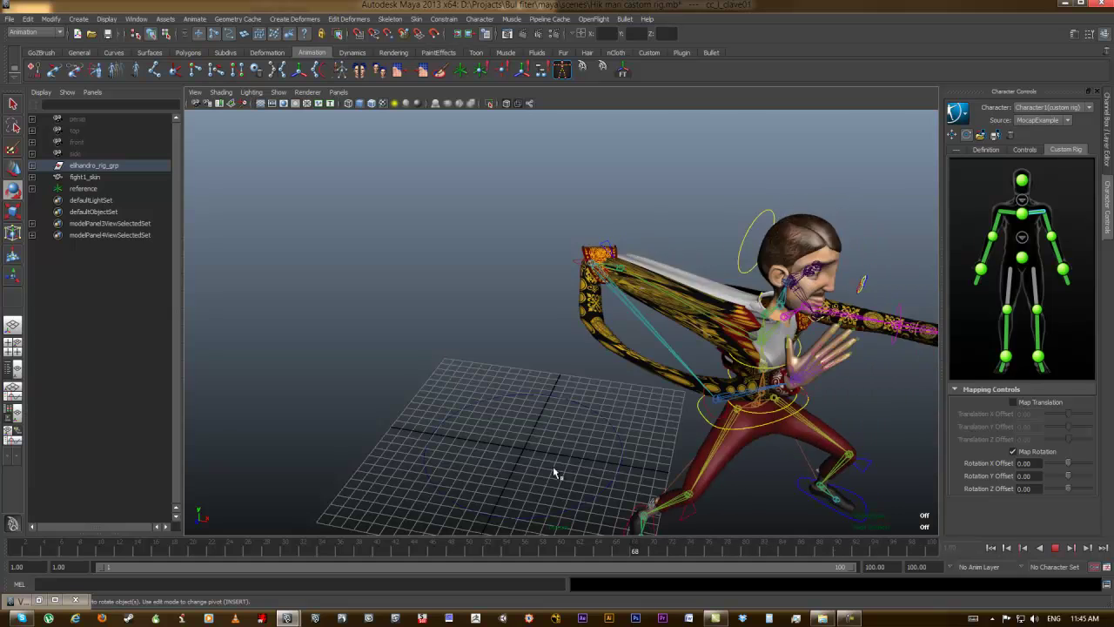
drag(215, 428, 2, 383)
alt+drag(790, 228, 564, 310)
alt+drag(364, 420, 442, 396)
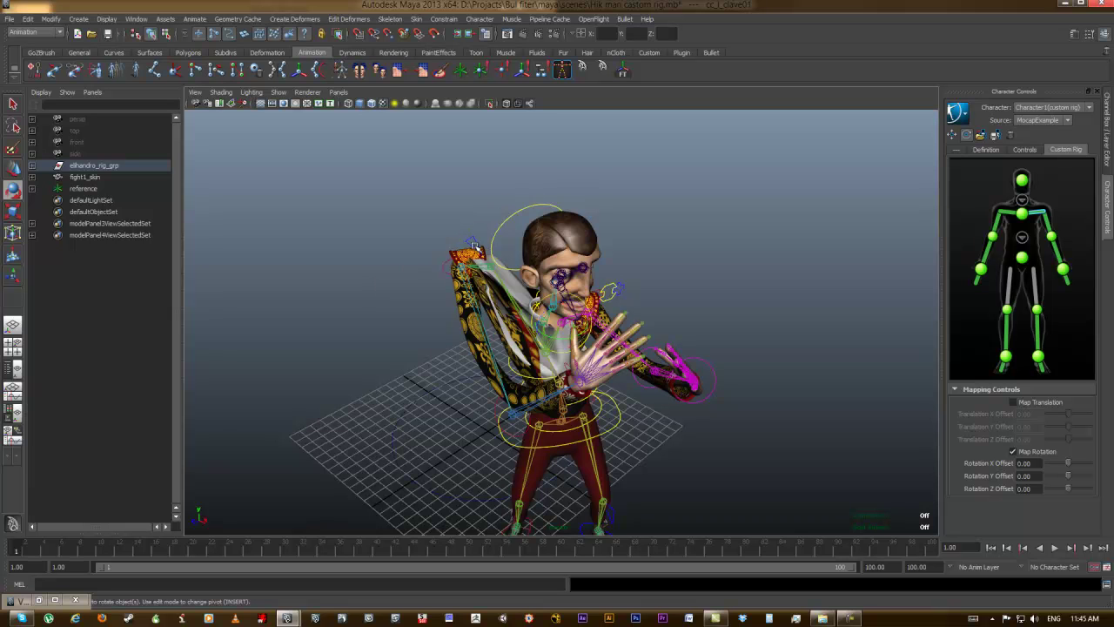
- Play the retargeted motion briefly, then set the character's HumanIK source to None
key(alt+v)
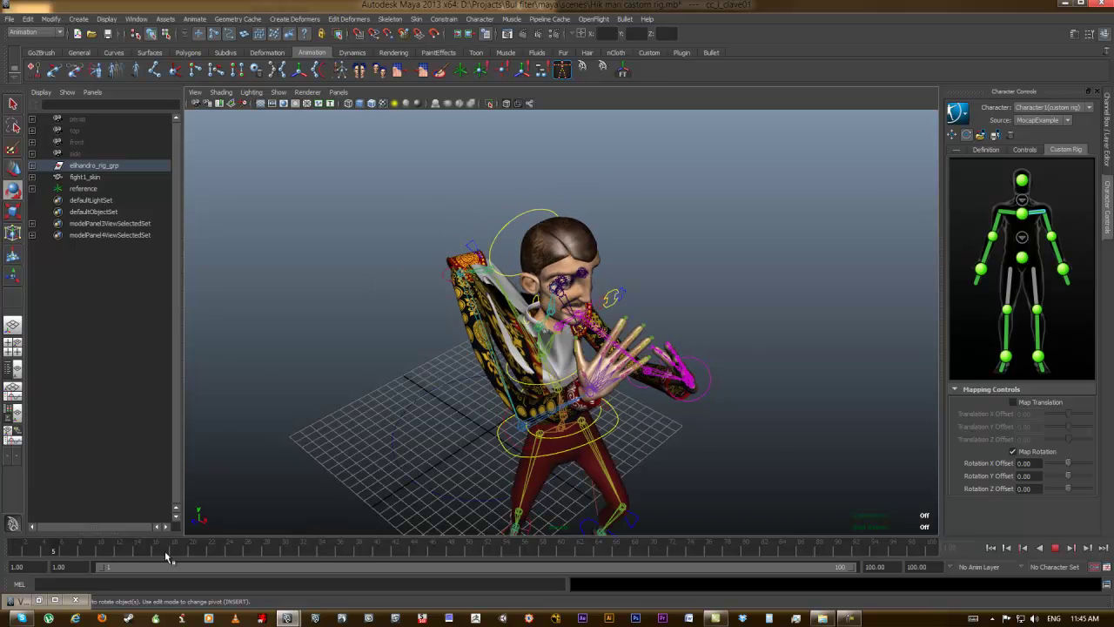
key(Escape)
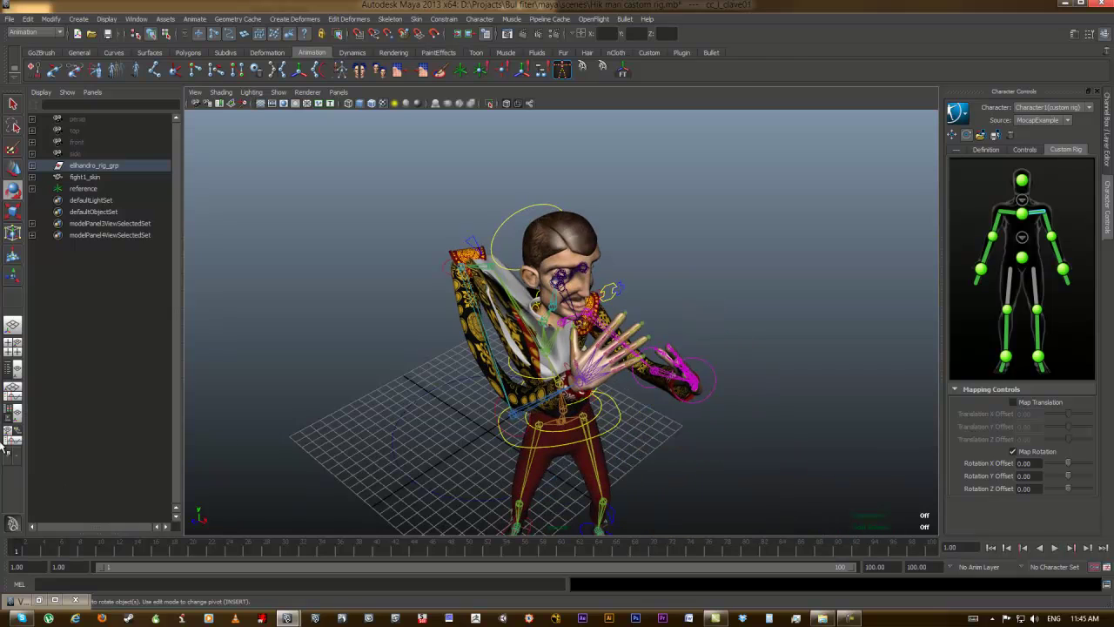
click(1031, 121)
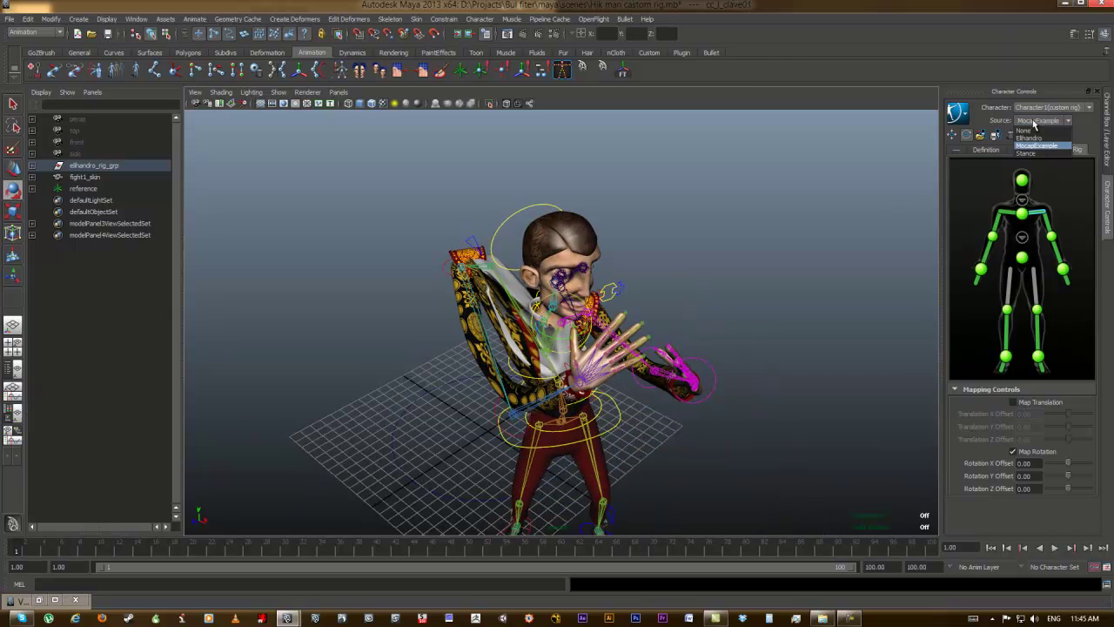
click(1031, 151)
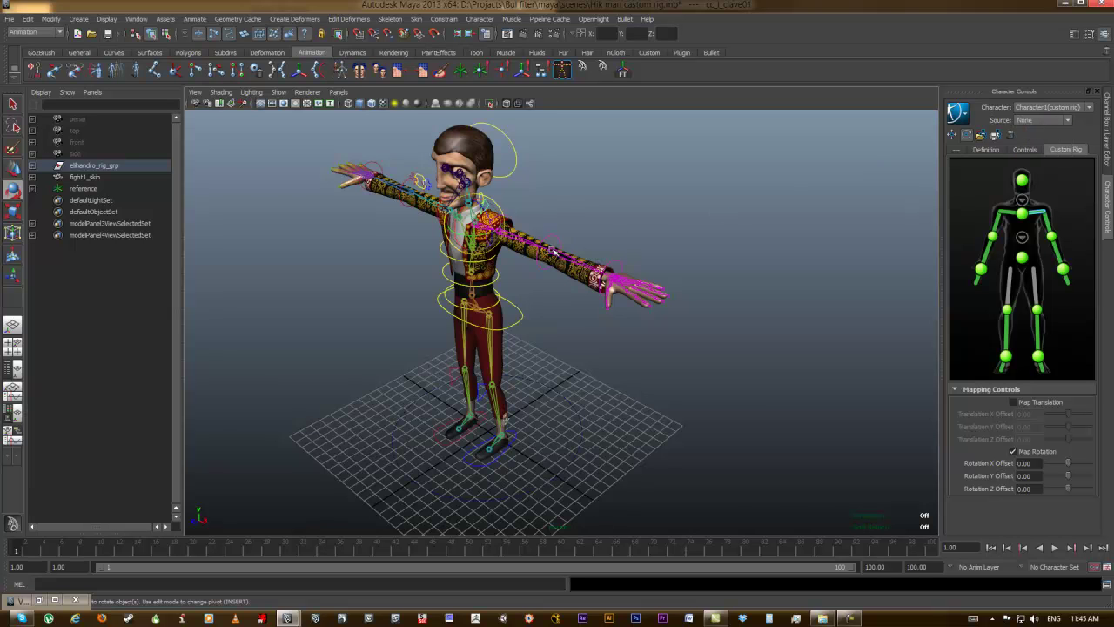
- Select the right clavicle control cc_r_clave01 and clear the right shoulder effector's mapping in the custom rig
alt+drag(530, 276, 618, 238)
alt+right_drag(619, 238, 737, 287)
alt+middle_drag(667, 166, 665, 253)
alt+right_drag(664, 252, 589, 202)
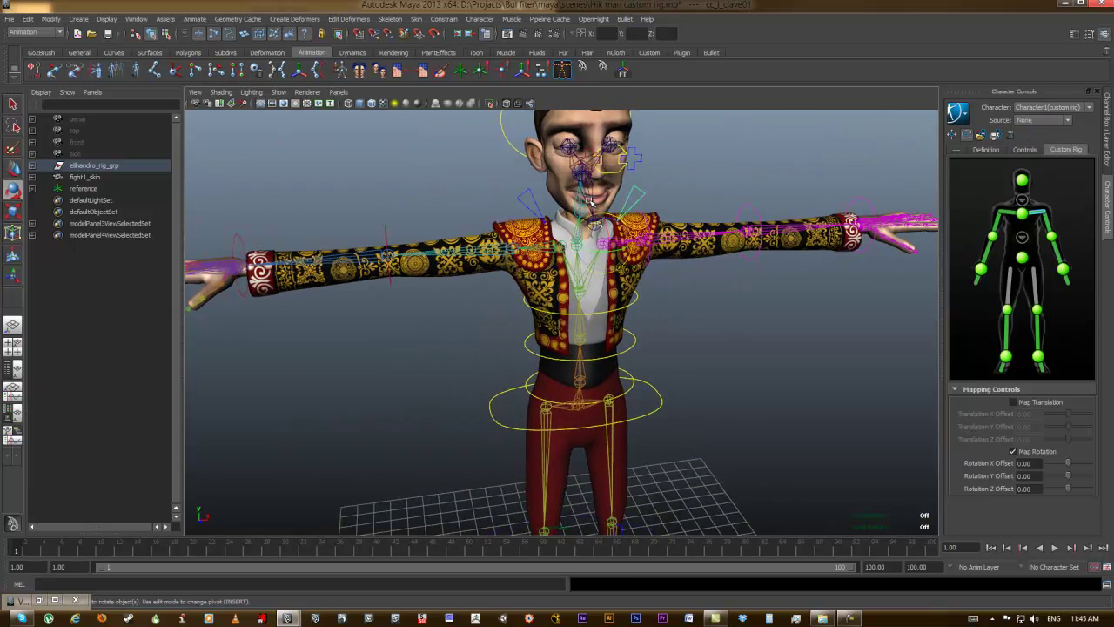
click(526, 193)
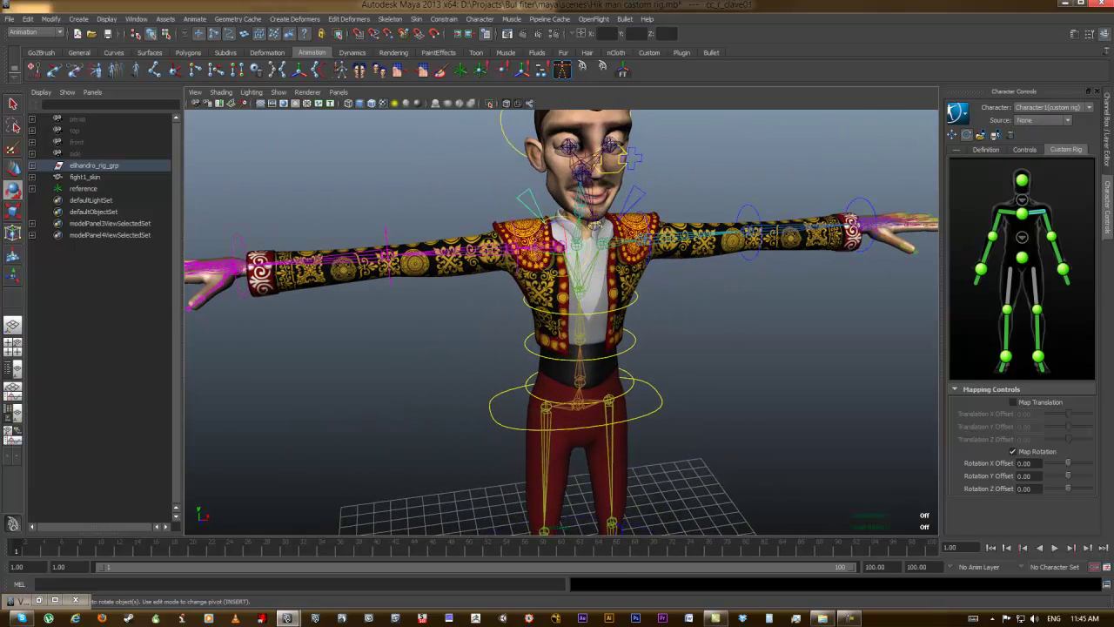
right_click(1007, 214)
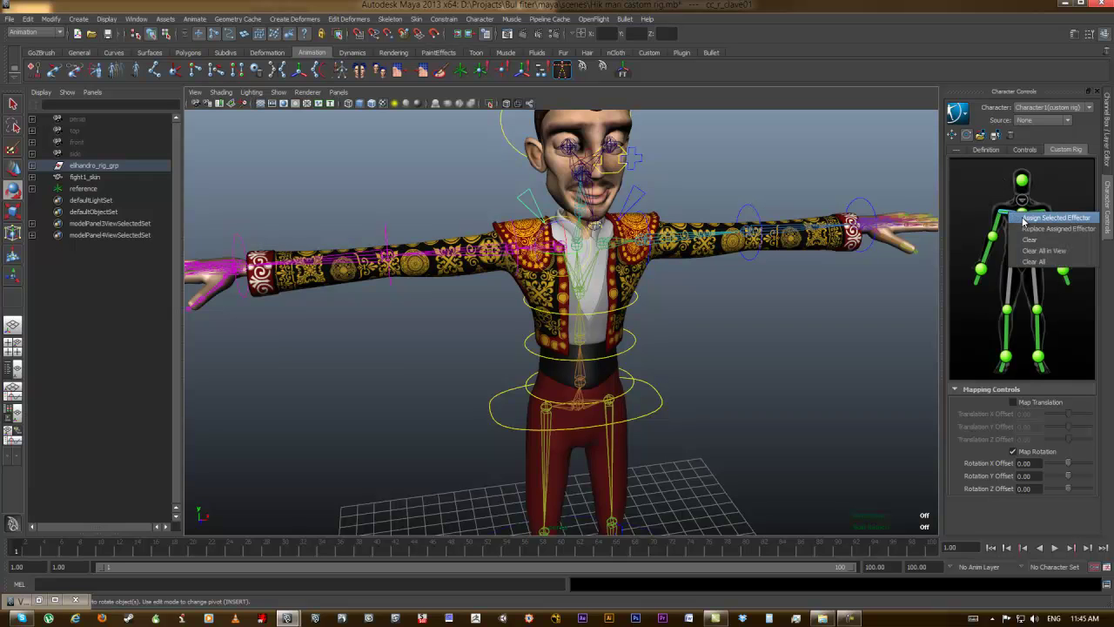
click(1016, 240)
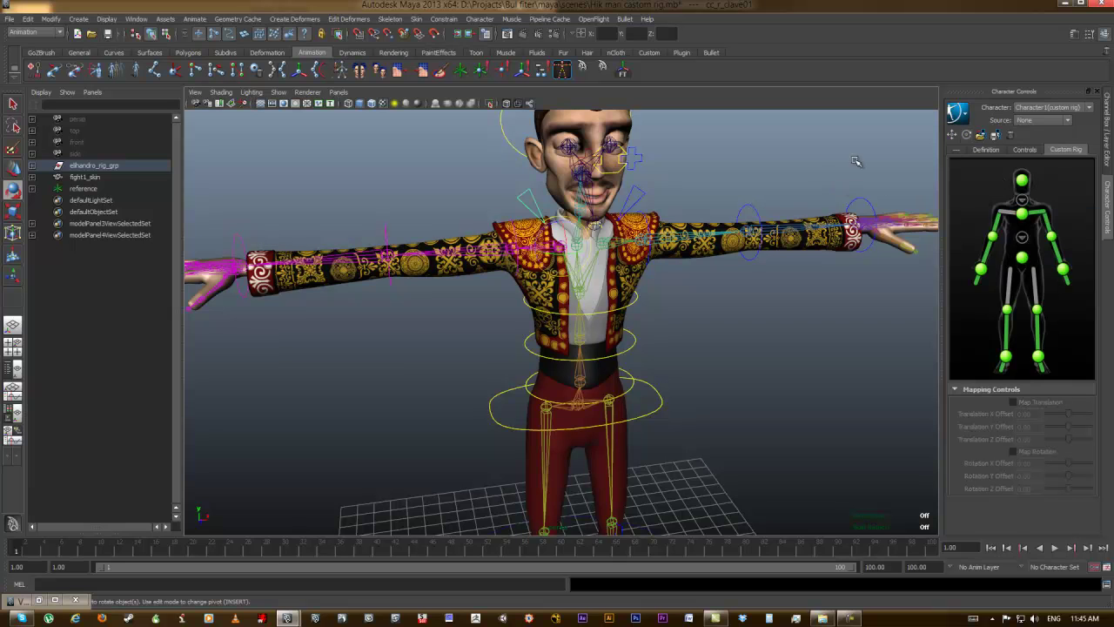
- Break the connections on the right shoulder joint's translate and rotate channels
alt+drag(583, 197, 604, 237)
alt+right_drag(604, 237, 705, 209)
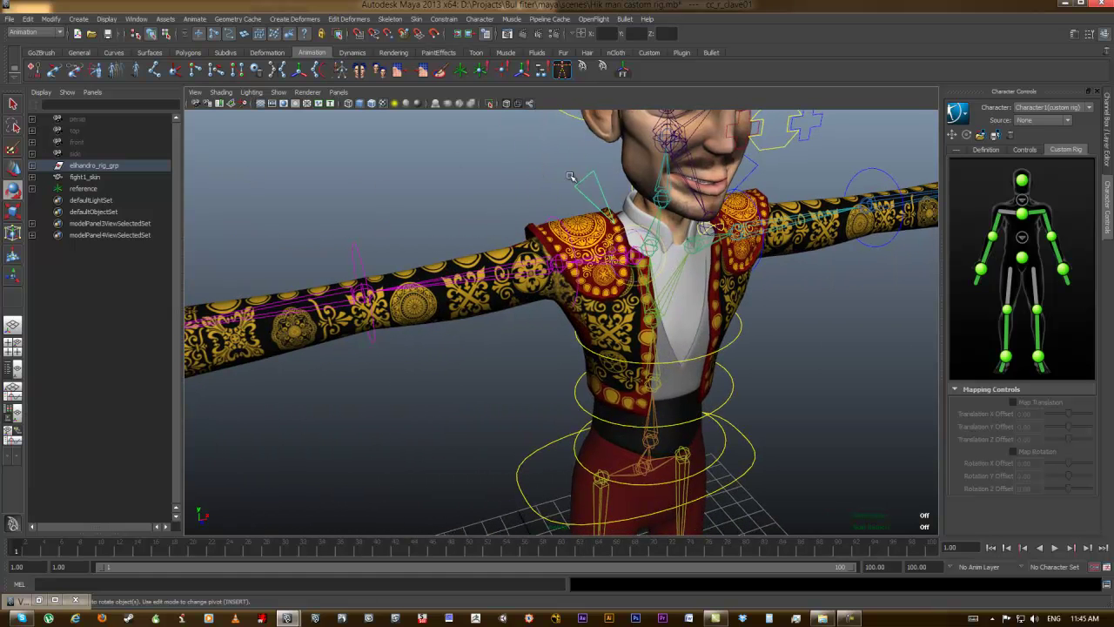
click(584, 230)
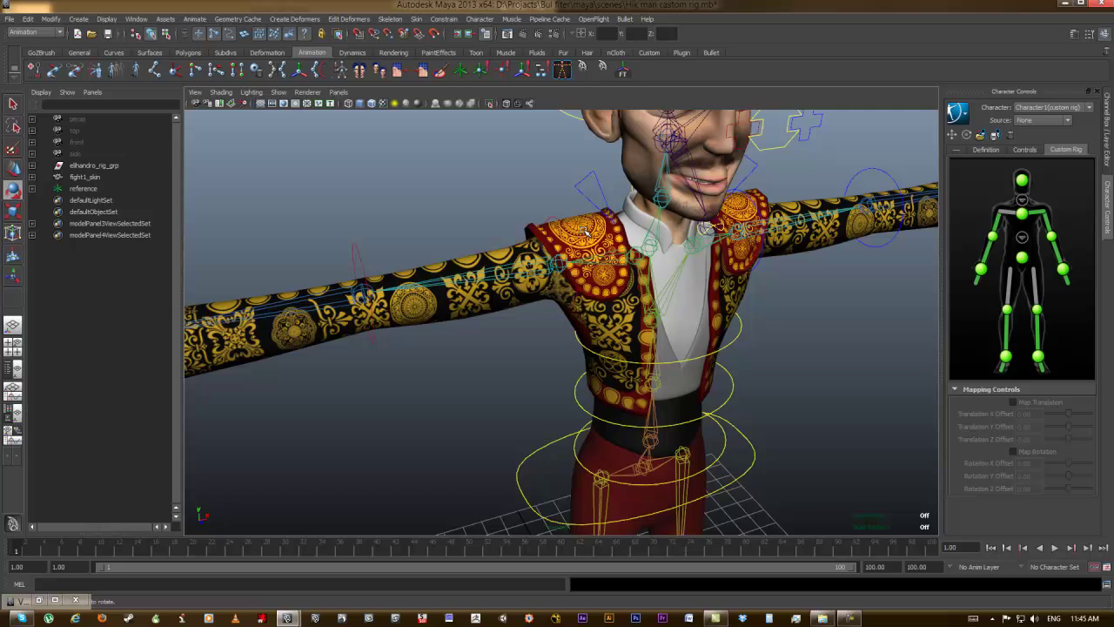
click(639, 256)
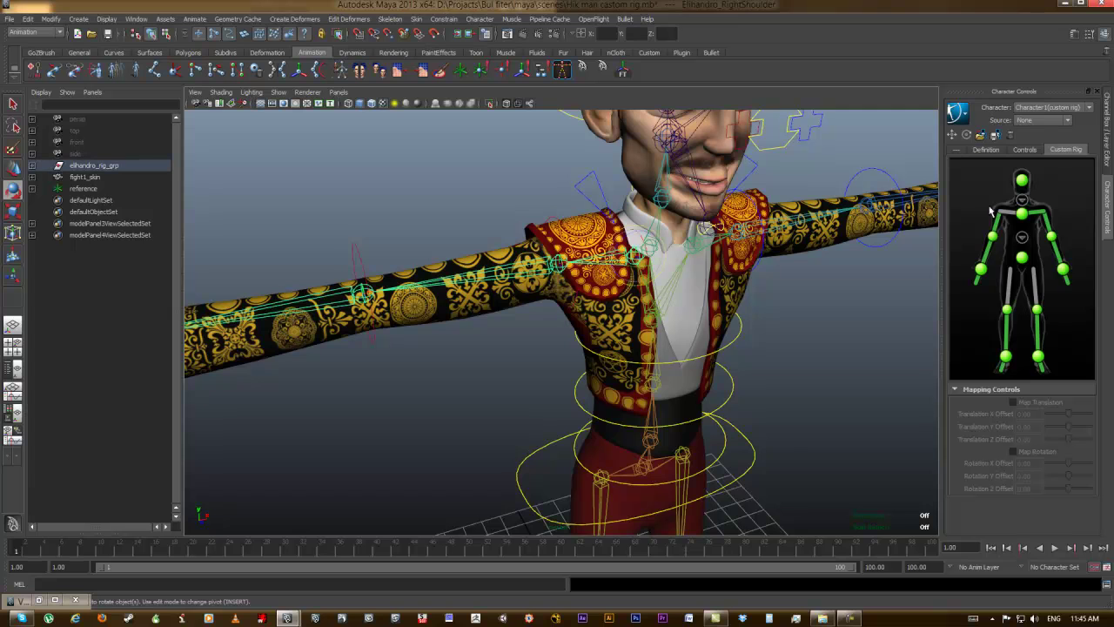
click(1106, 167)
drag(1035, 137, 1034, 184)
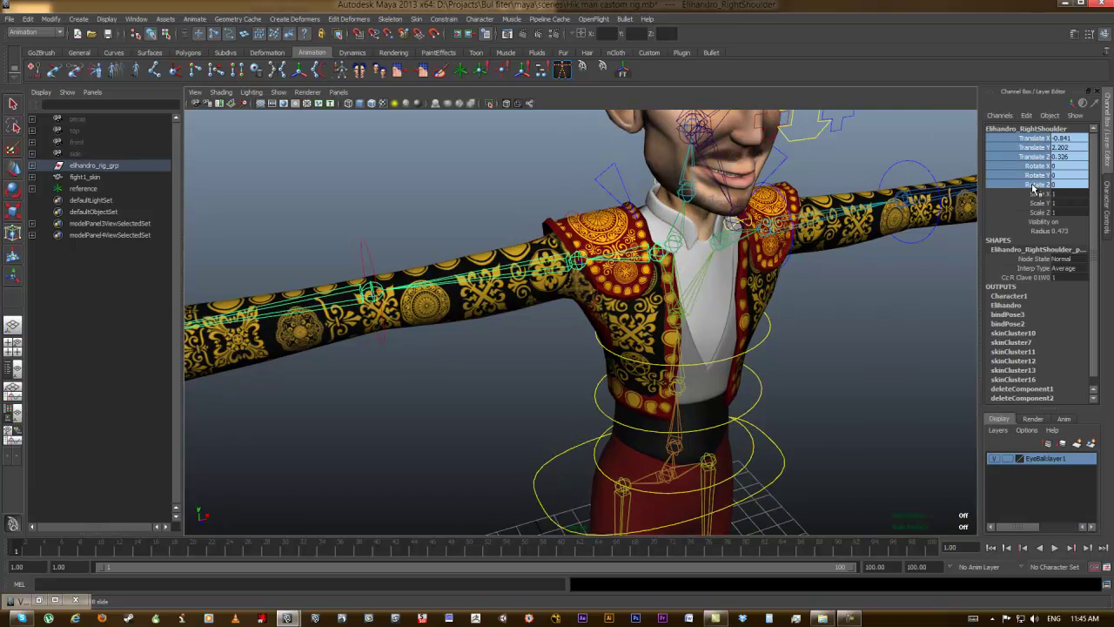
right_click(1034, 174)
click(1036, 361)
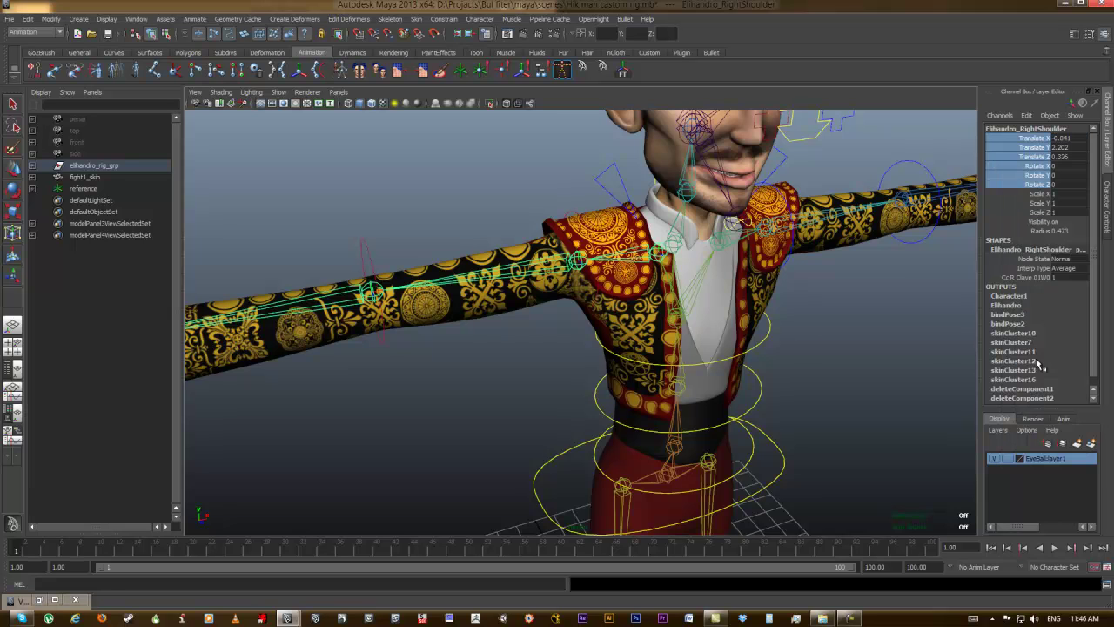
- Parent-constrain the right shoulder joint to the right clavicle control cc_r_clave01
click(620, 190)
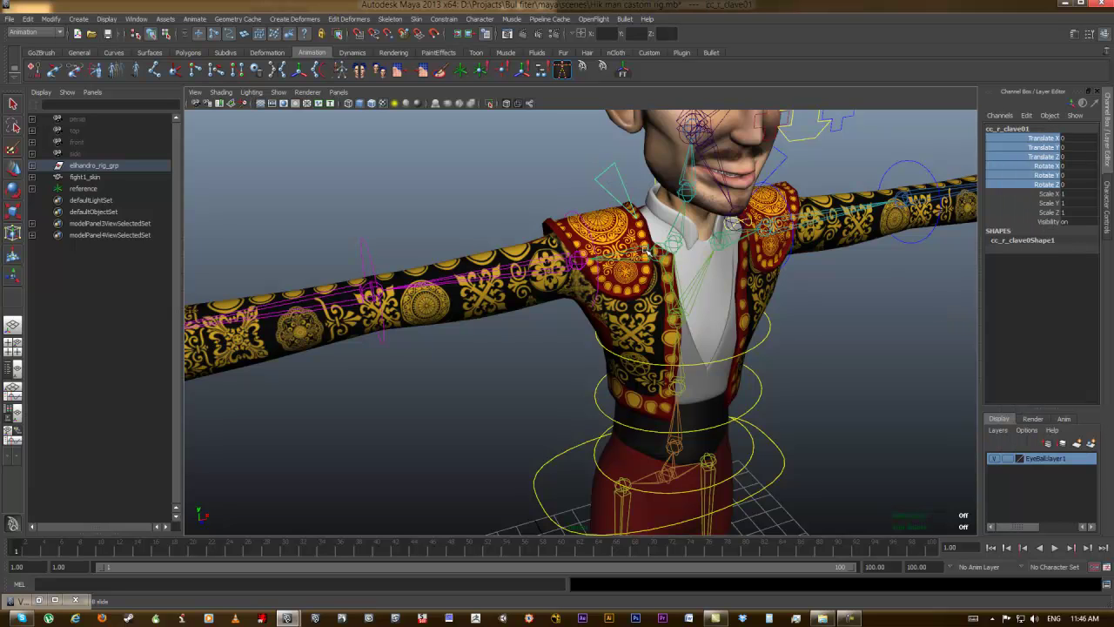
click(646, 251)
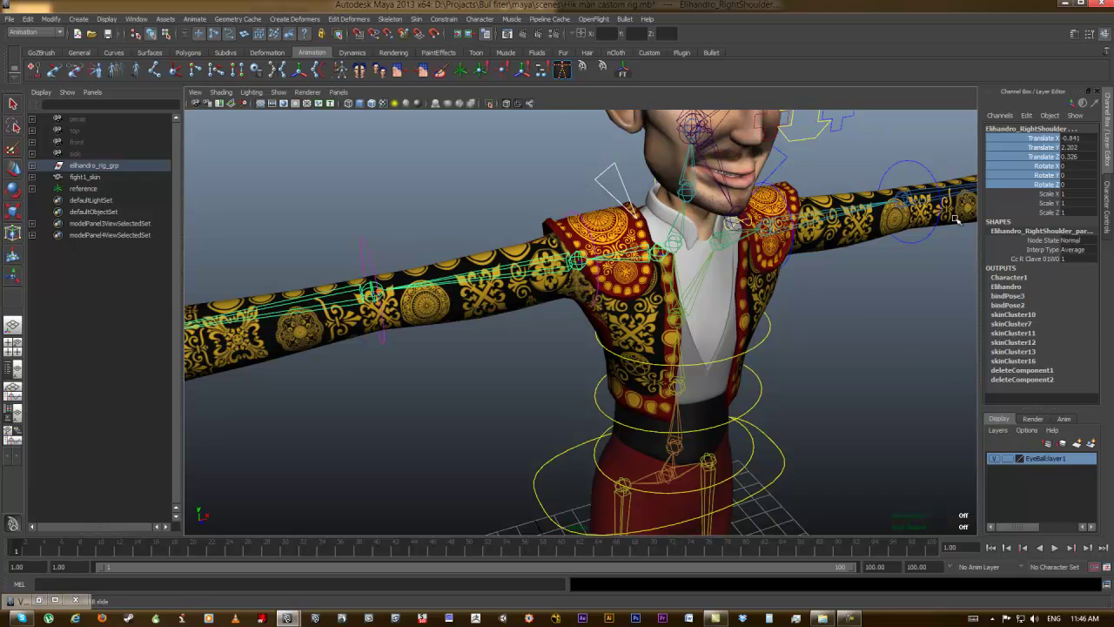
key(space)
drag(897, 279, 903, 345)
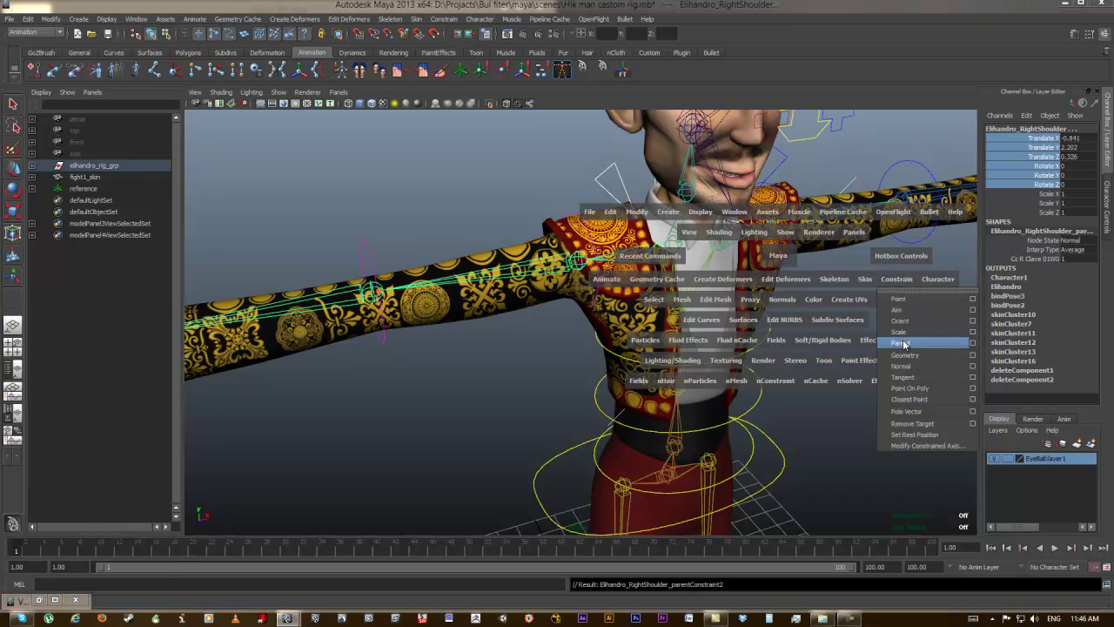
- Test-rotate the right clavicle control, undo the rotation and deselect it
click(588, 231)
click(614, 170)
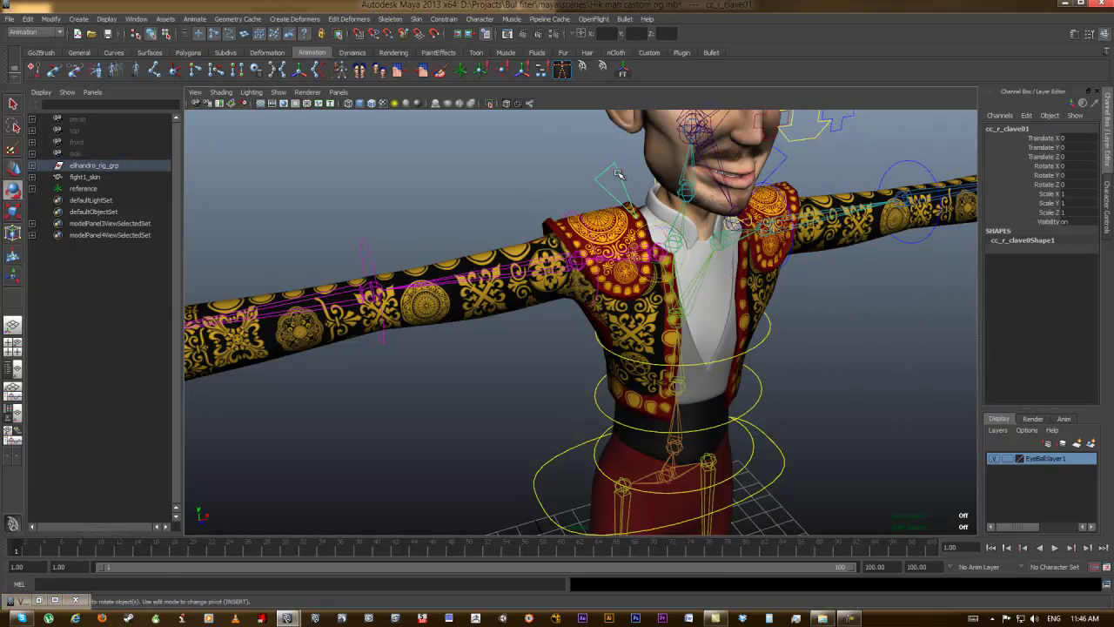
drag(645, 234, 642, 243)
key(ctrl+z)
click(474, 173)
key(a)
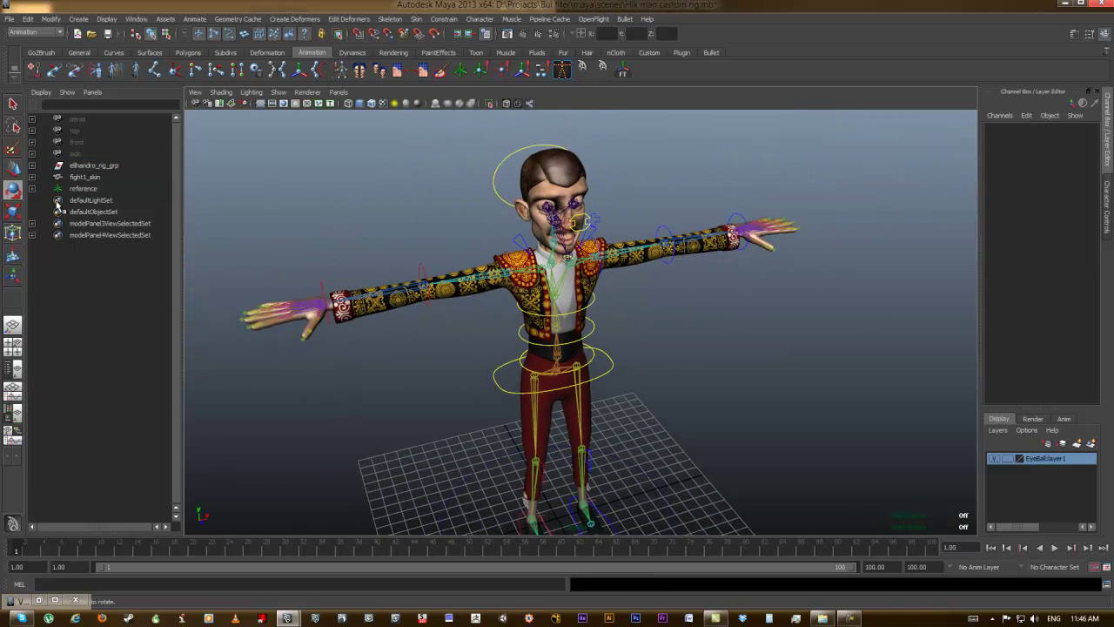
- Set the character's source to MocapExample and examine the right shoulder from the side
click(1107, 207)
click(1048, 120)
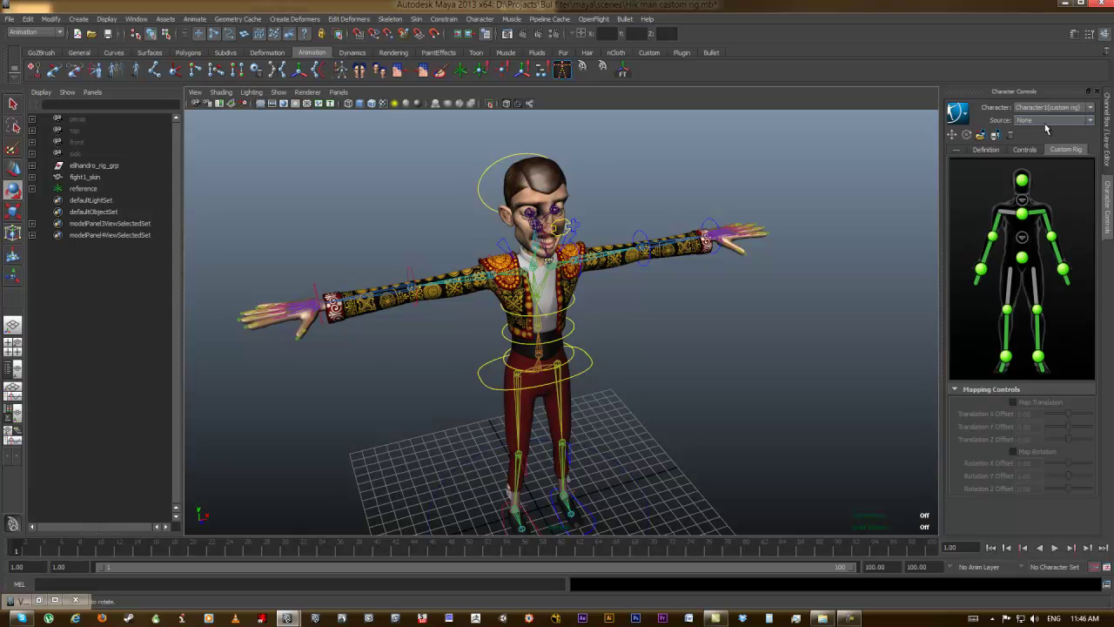
click(1035, 145)
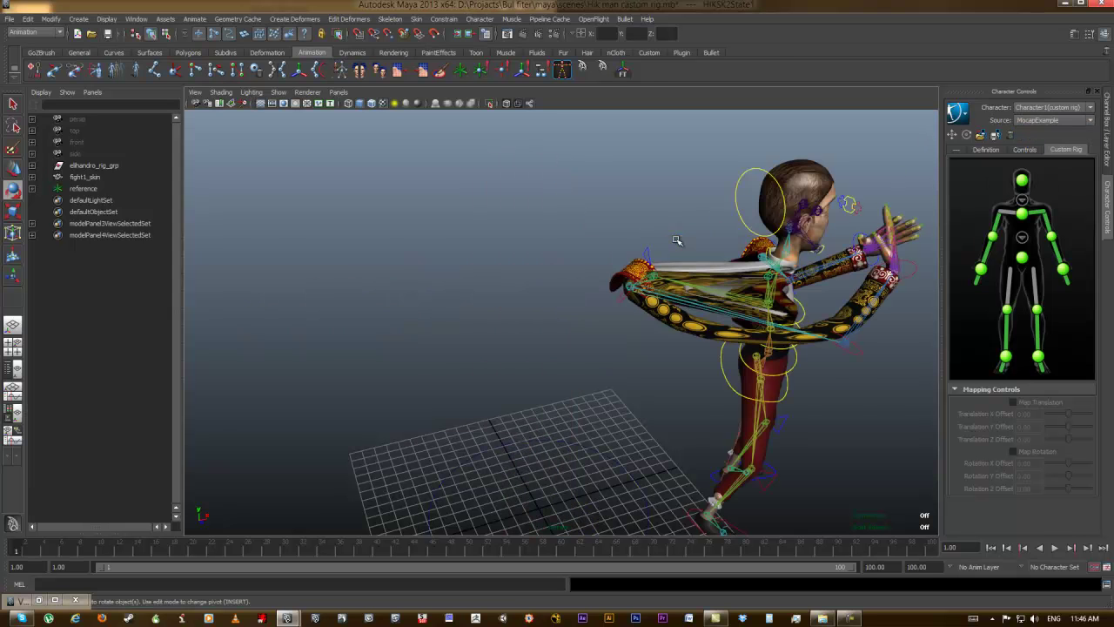
alt+drag(699, 234, 587, 258)
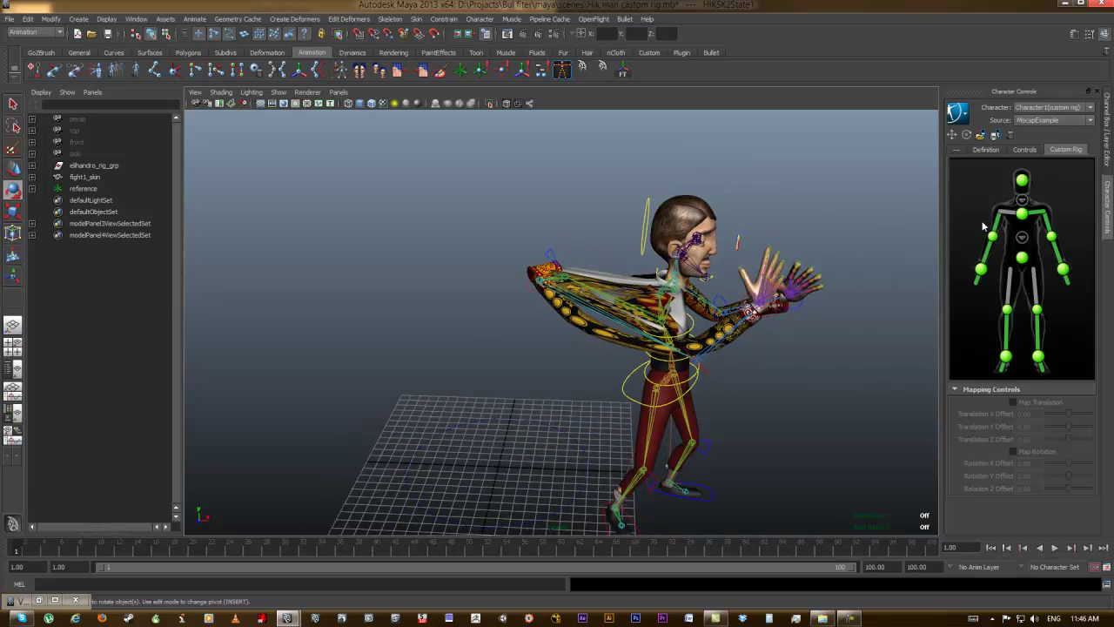
- Switch the character's source to Stance and then to None
click(1044, 120)
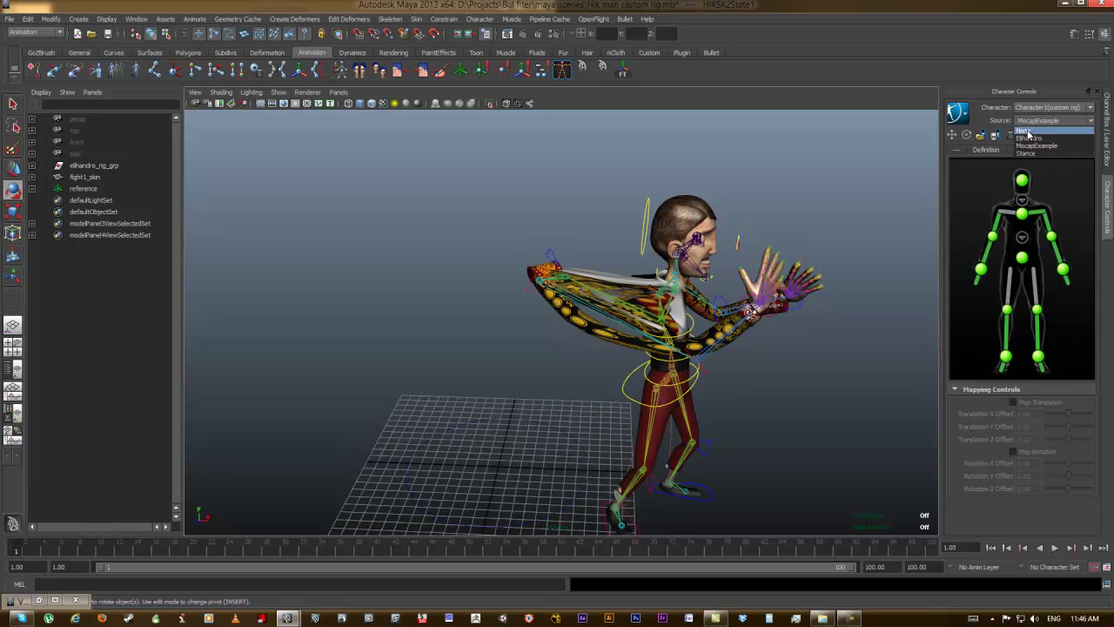
click(1028, 153)
click(1037, 124)
click(1024, 130)
- Assign the right clavicle control cc_r_clave01 to the right shoulder effector
alt+drag(478, 229, 571, 227)
click(571, 224)
right_click(1005, 215)
click(1023, 220)
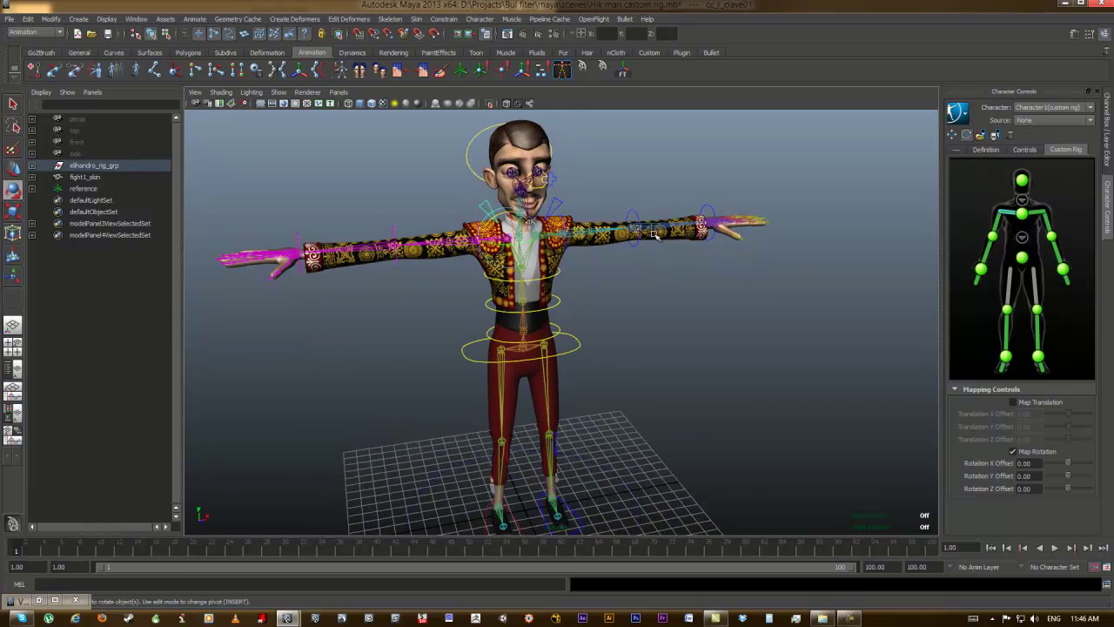
- Enable Map Translation for both the right and left clavicle control mappings
alt+drag(689, 352, 673, 351)
alt+right_drag(673, 351, 742, 365)
alt+middle_drag(648, 289, 712, 342)
scroll(711, 342, up, 3)
alt+drag(607, 267, 647, 283)
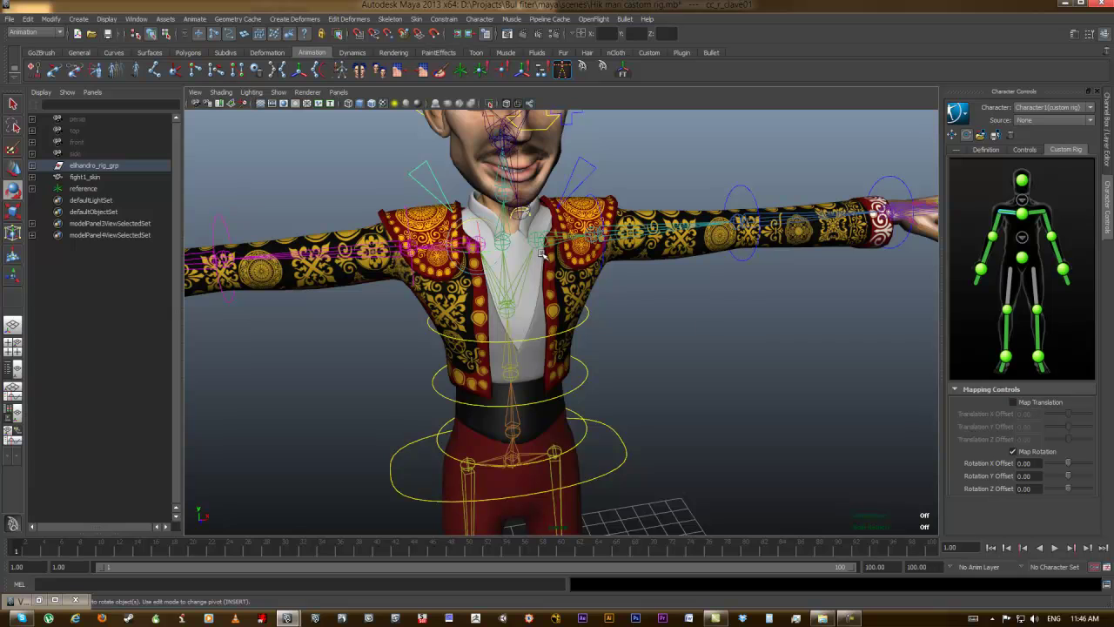
click(1012, 403)
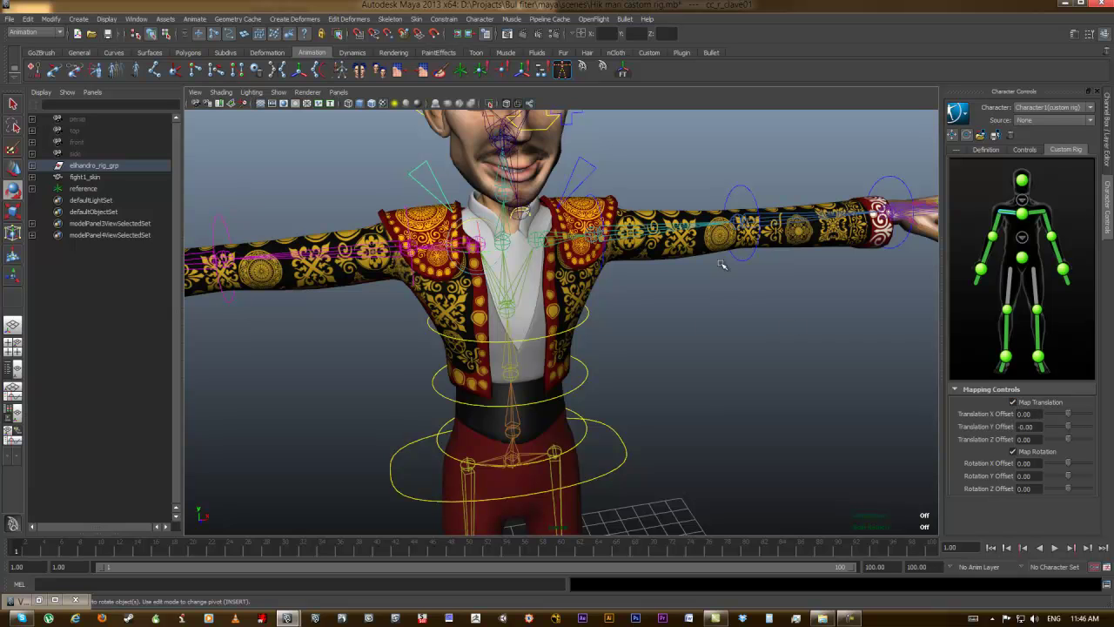
click(589, 164)
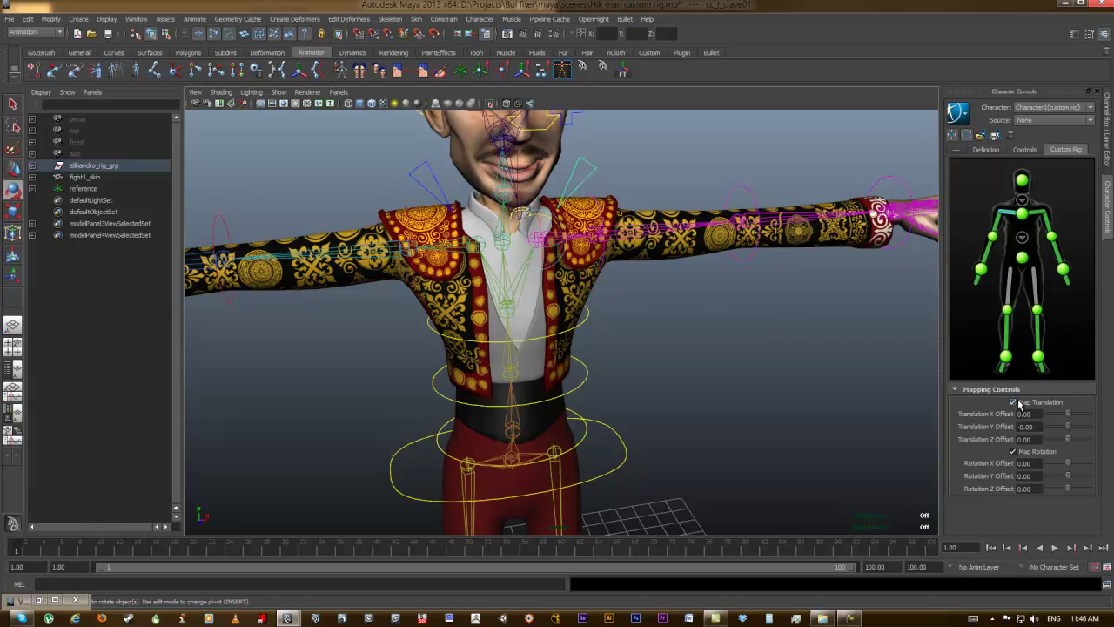
click(435, 193)
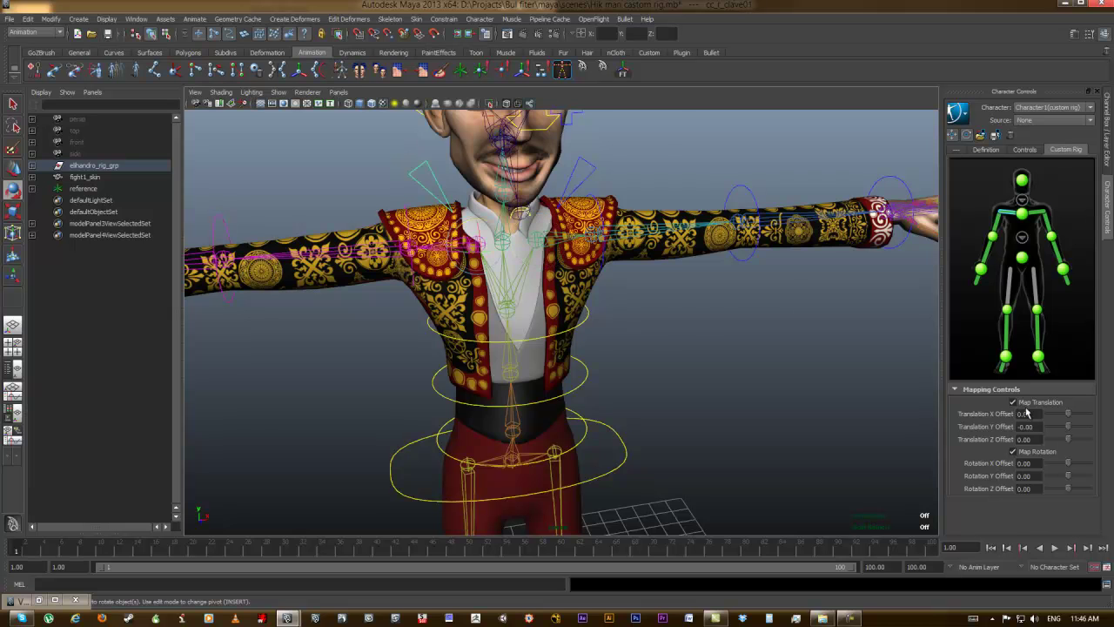
- View the whole character from the front and set its source to MocapExample
alt+drag(620, 295, 974, 437)
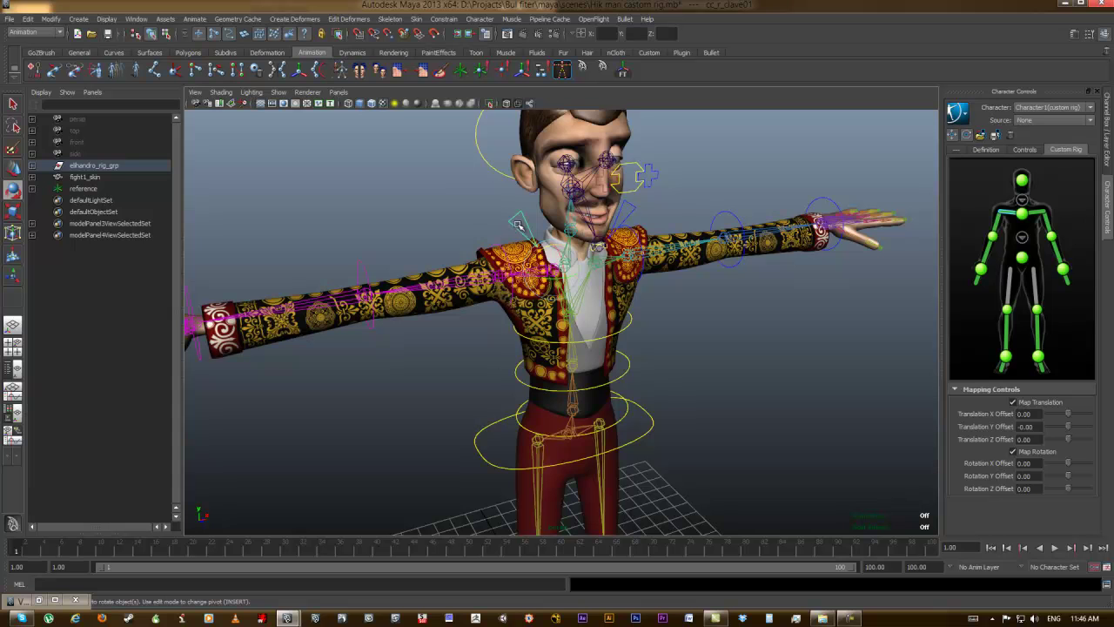
alt+drag(828, 346, 803, 348)
alt+right_drag(803, 348, 676, 311)
alt+middle_drag(676, 310, 691, 284)
alt+right_drag(690, 284, 858, 262)
alt+drag(717, 342, 705, 333)
alt+right_drag(706, 333, 776, 345)
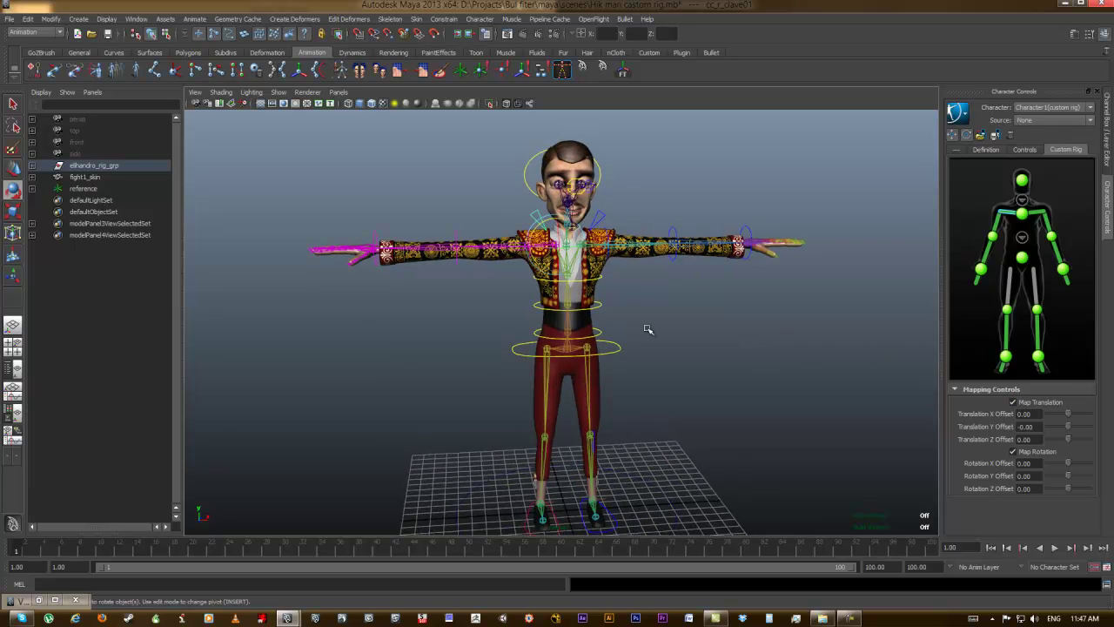
alt+drag(648, 329, 705, 317)
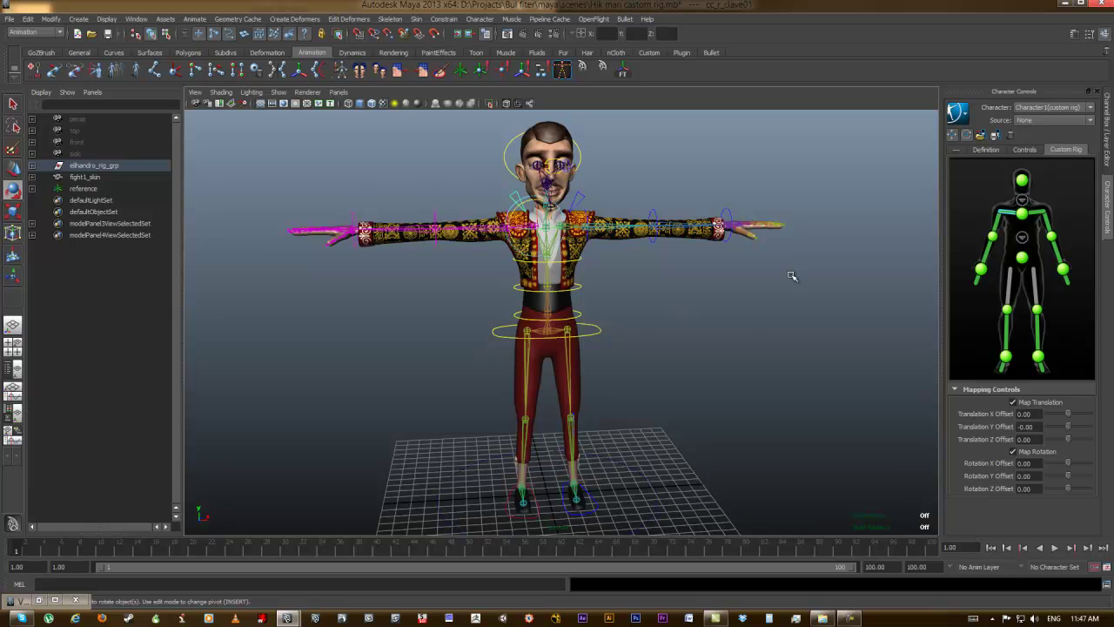
click(1029, 123)
click(1028, 146)
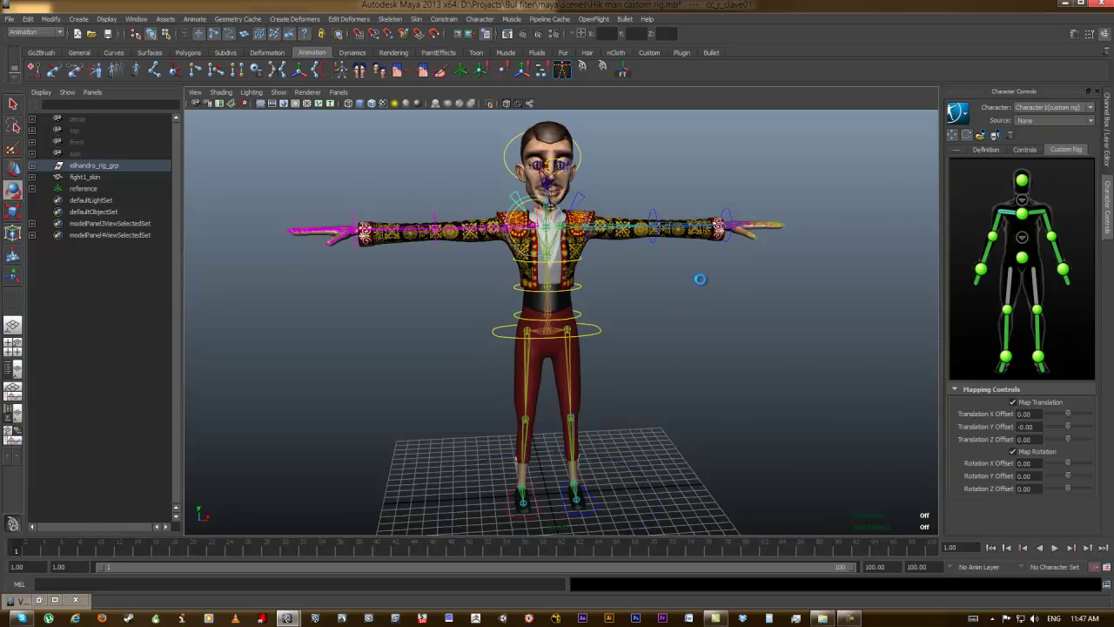
- Play the retargeted fight motion, examining the shoulders and arms from several angles, and return to frame 1
alt+middle_drag(877, 322, 729, 307)
scroll(724, 352, down, 5)
alt+drag(724, 355, 650, 353)
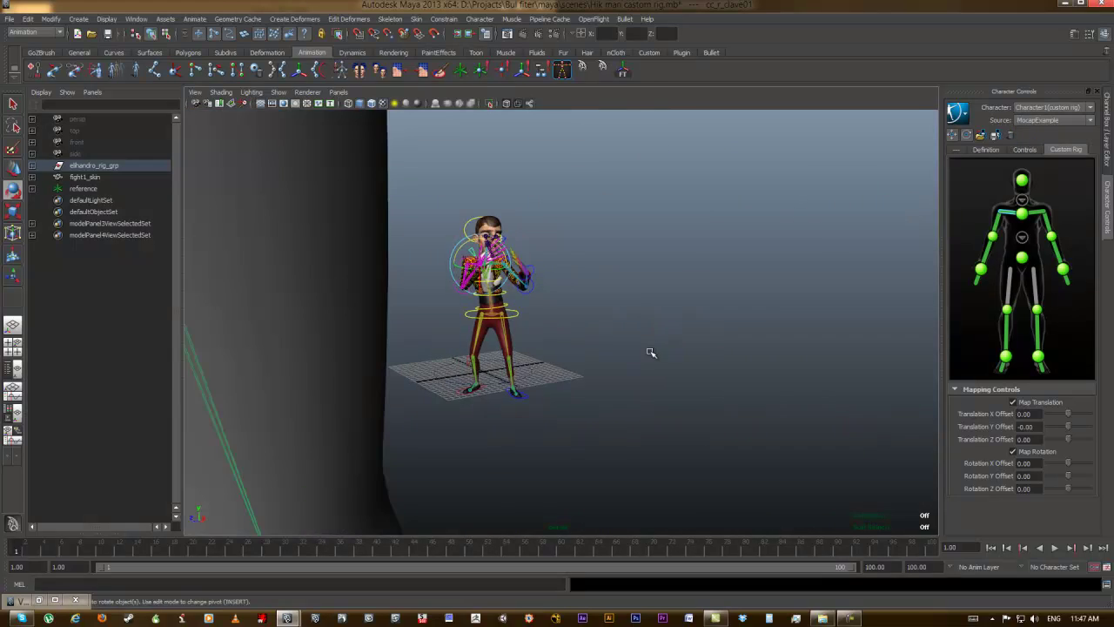
click(1054, 548)
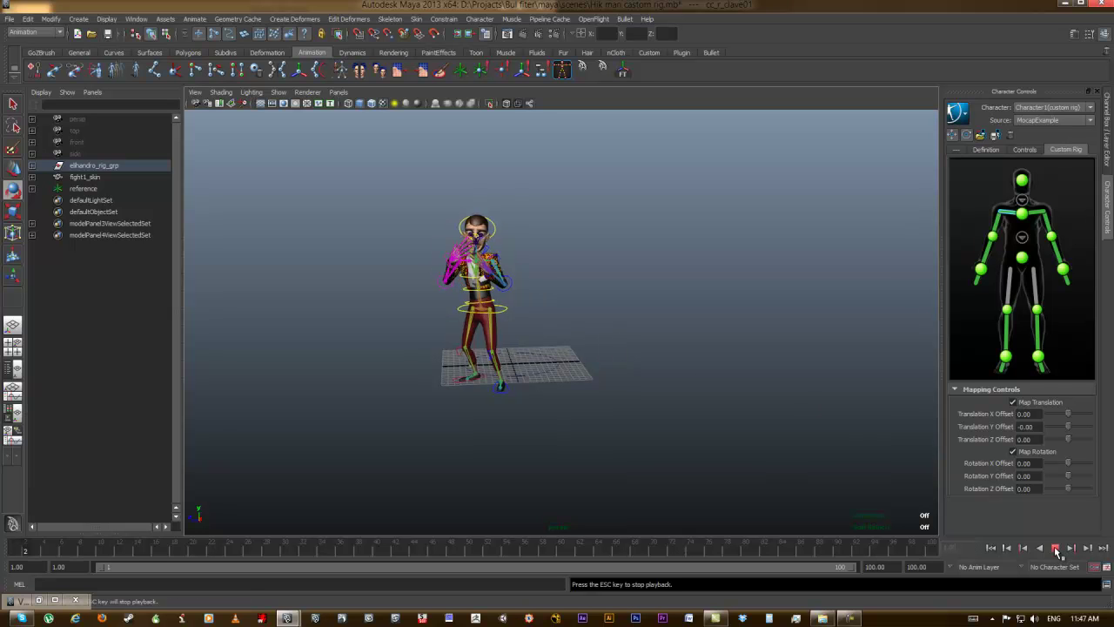
alt+drag(437, 246, 538, 242)
alt+right_drag(537, 242, 688, 311)
alt+drag(688, 310, 443, 288)
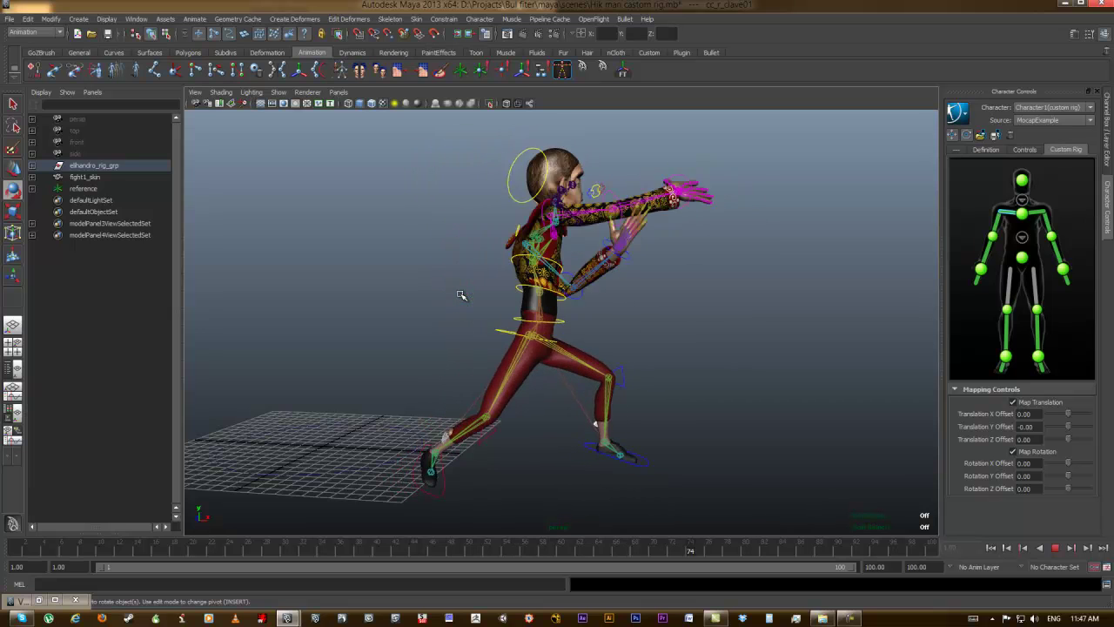
click(1054, 548)
click(1054, 548)
drag(203, 522, 2, 495)
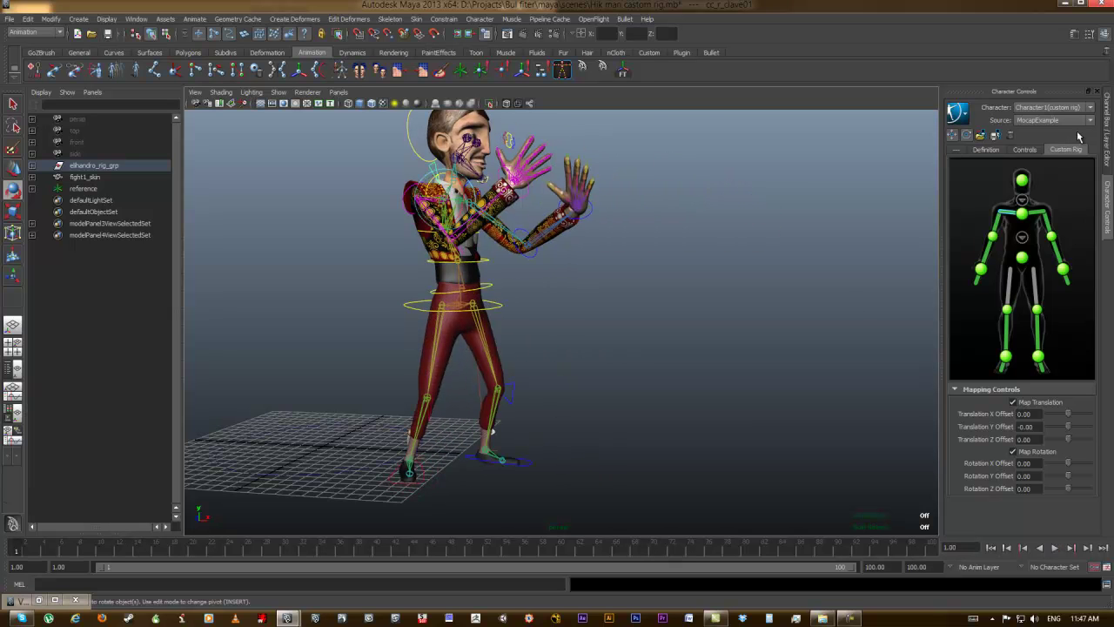
- Bake the retargeted fight motion to the custom rig and scrub to frame 24 to check the baked result
click(957, 112)
mouse_move(978, 150)
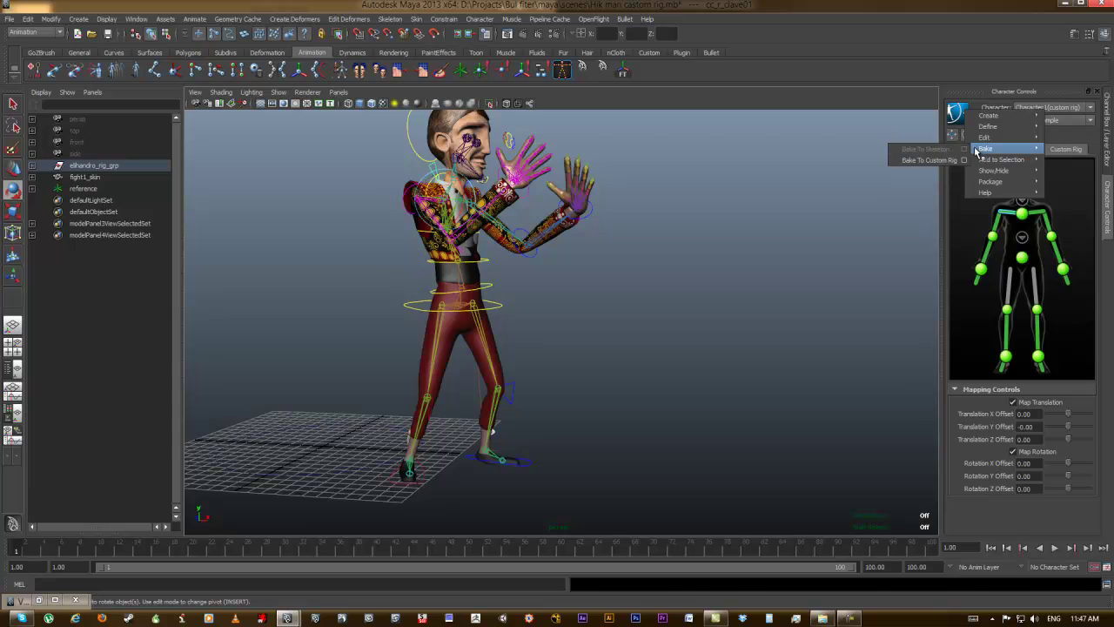
click(929, 160)
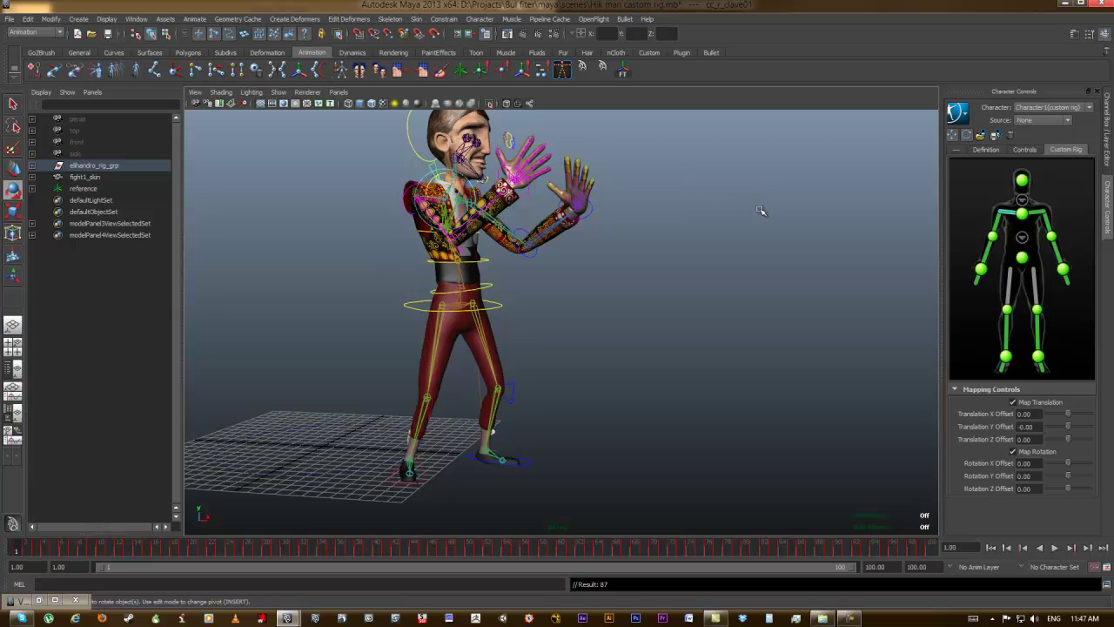
drag(97, 546, 228, 546)
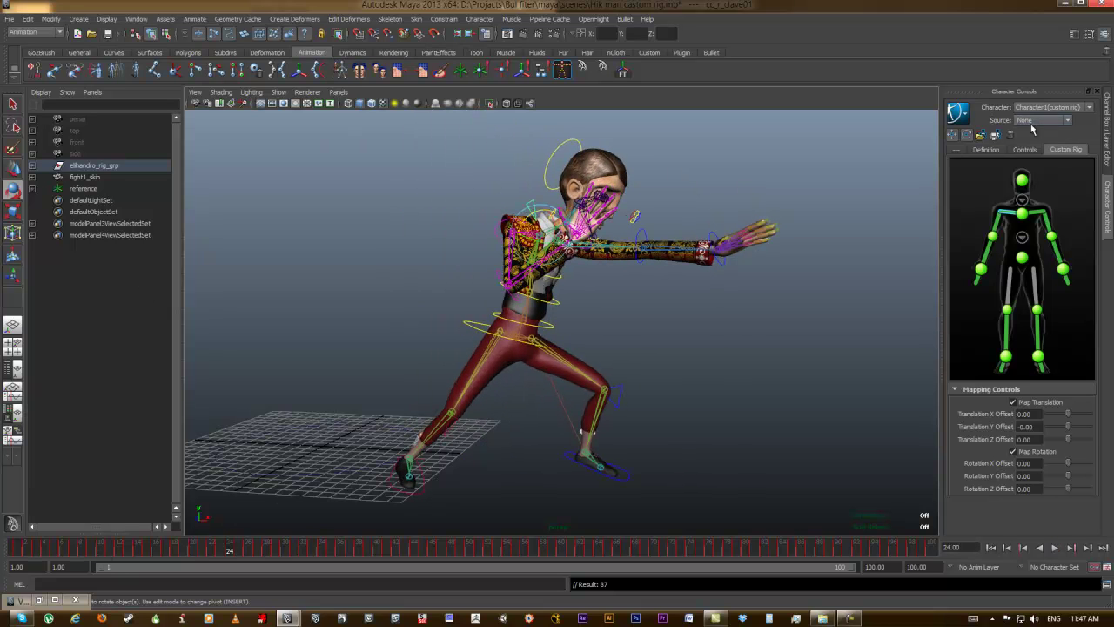
- Delete the mocap example's fight1_skin mesh and its reference skeleton from the scene
alt+drag(747, 400, 653, 388)
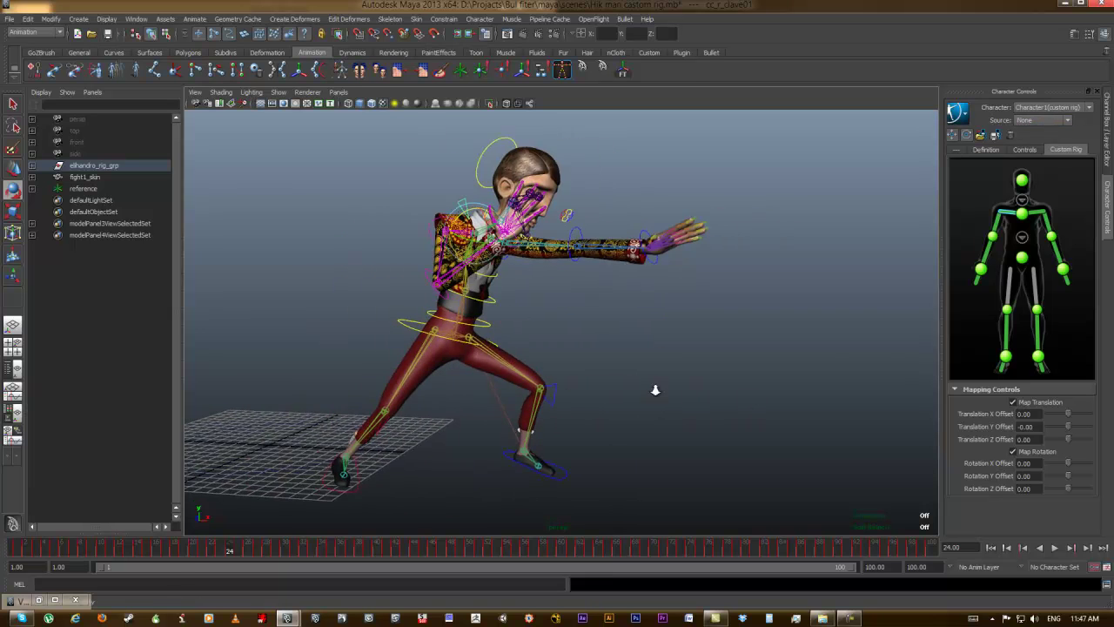
alt+right_drag(654, 388, 591, 390)
alt+drag(591, 389, 636, 392)
alt+right_drag(636, 393, 527, 350)
drag(64, 176, 69, 187)
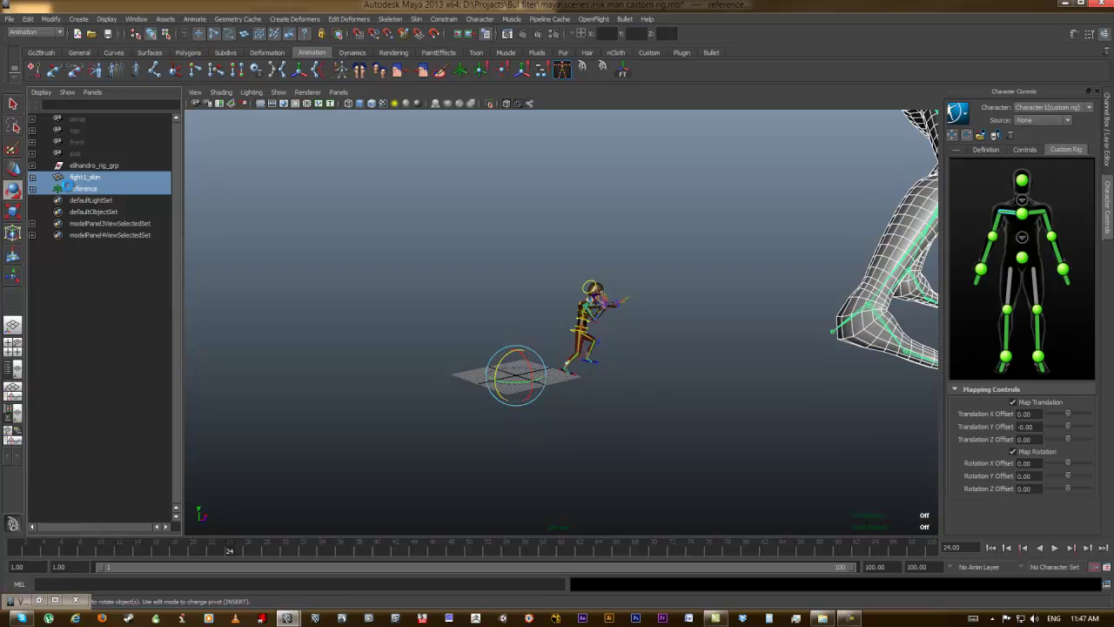
key(Delete)
- Play the baked fight animation on the custom rig, examining the character from several angles, and return to frame 1
alt+right_drag(453, 155, 560, 345)
key(alt+v)
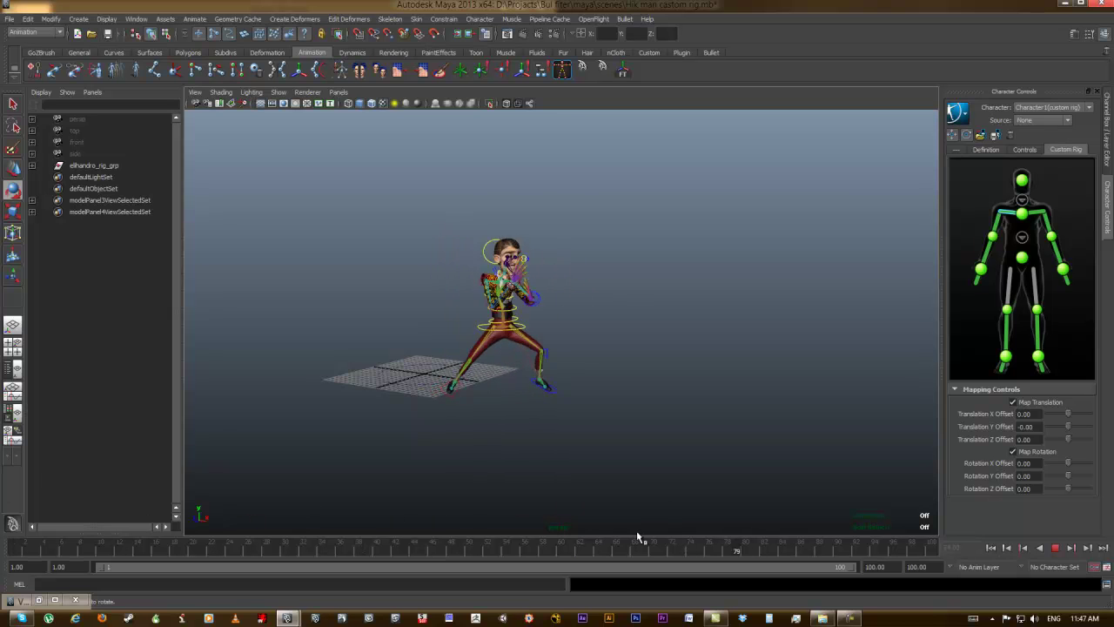
click(15, 548)
alt+drag(645, 419, 646, 449)
alt+drag(419, 412, 531, 413)
alt+right_drag(531, 413, 640, 435)
alt+drag(640, 436, 666, 426)
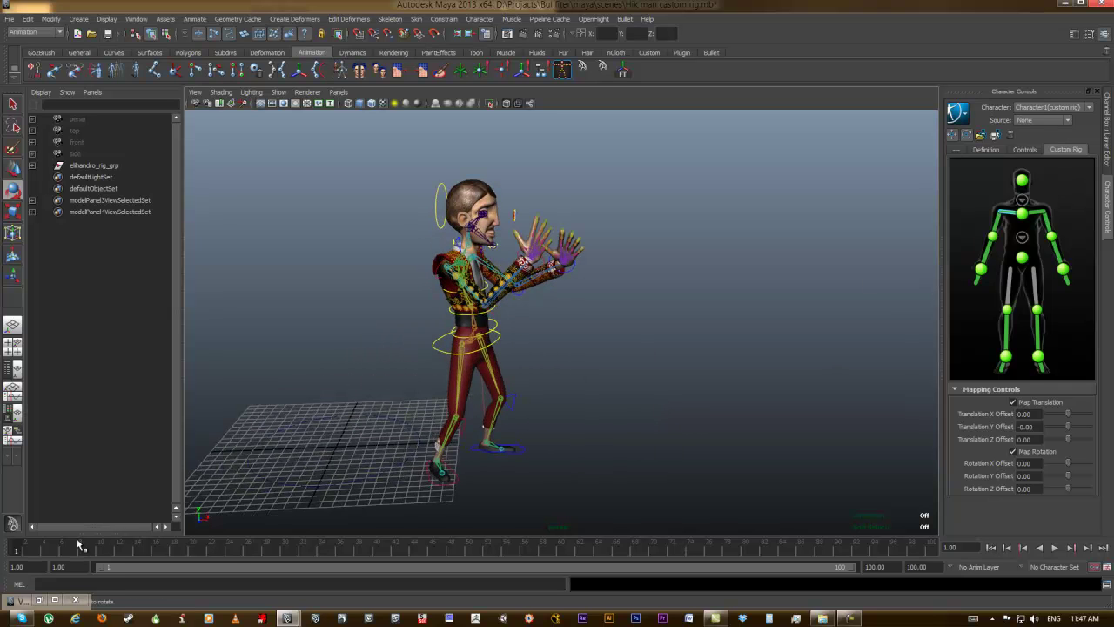
key(alt+v)
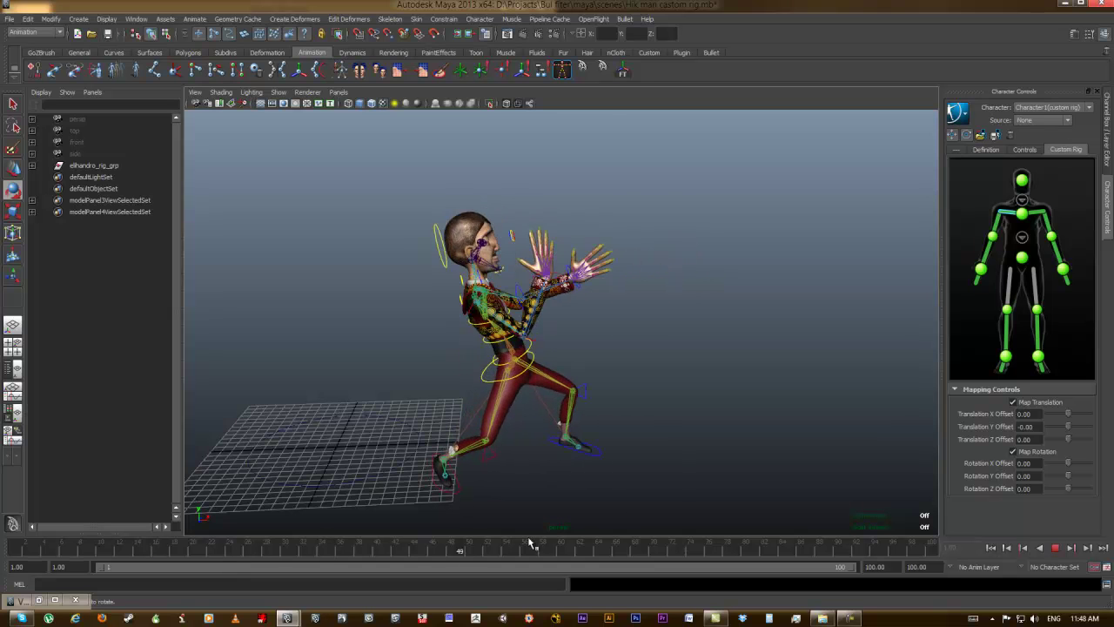
key(alt+v)
key(alt+shift+v)
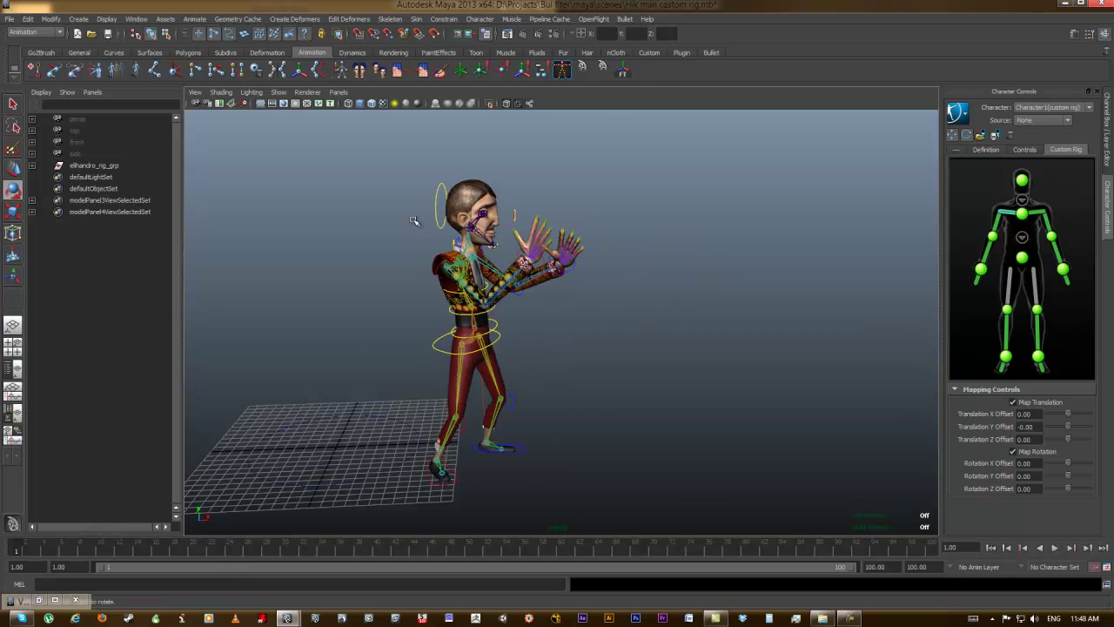
alt+drag(421, 289, 723, 278)
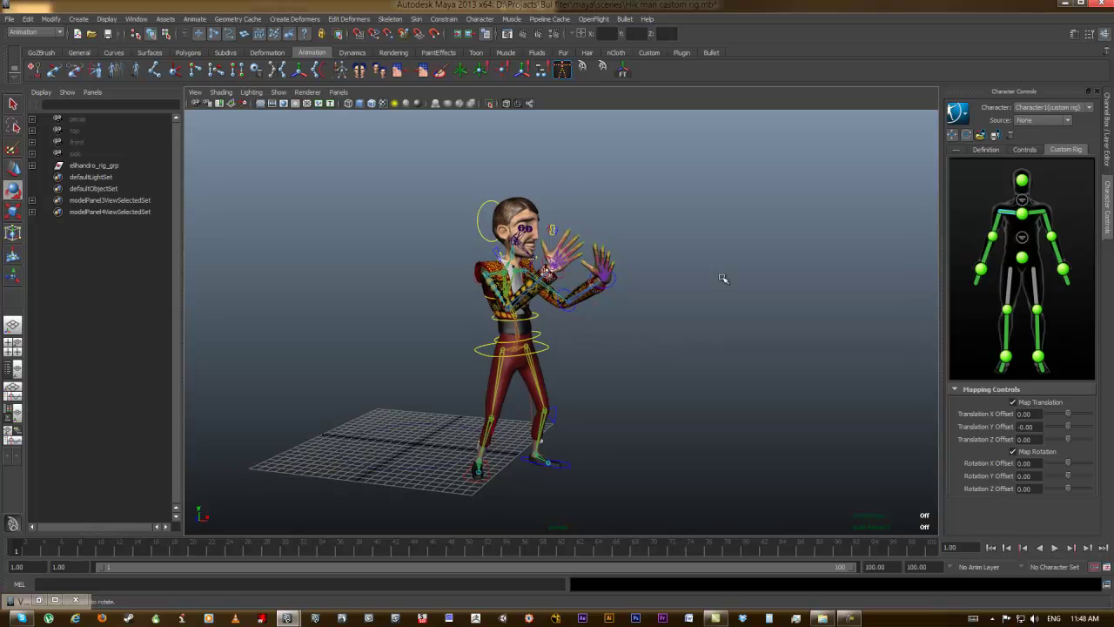
- Open the scene Hik man animatabel.mb without saving the changes to the current scene
click(9, 18)
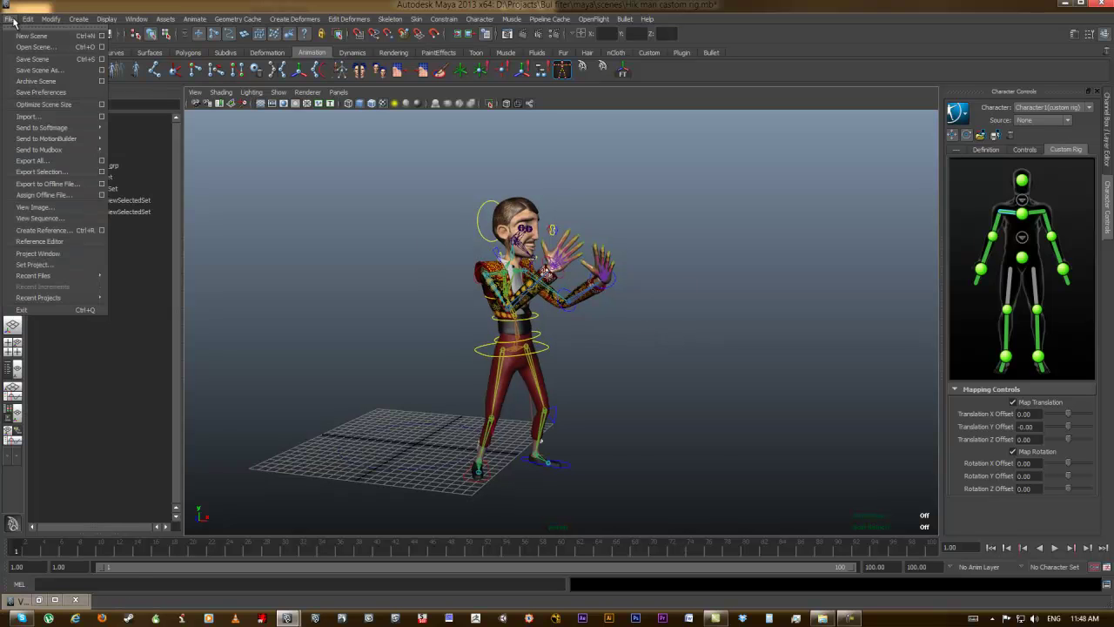
click(26, 47)
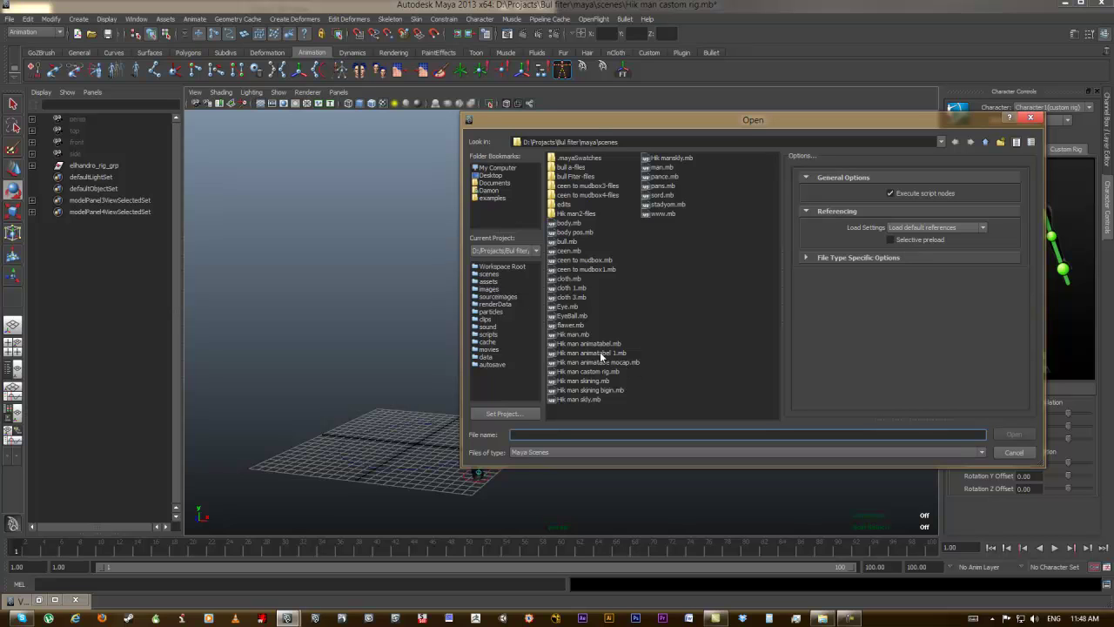
click(621, 362)
click(591, 343)
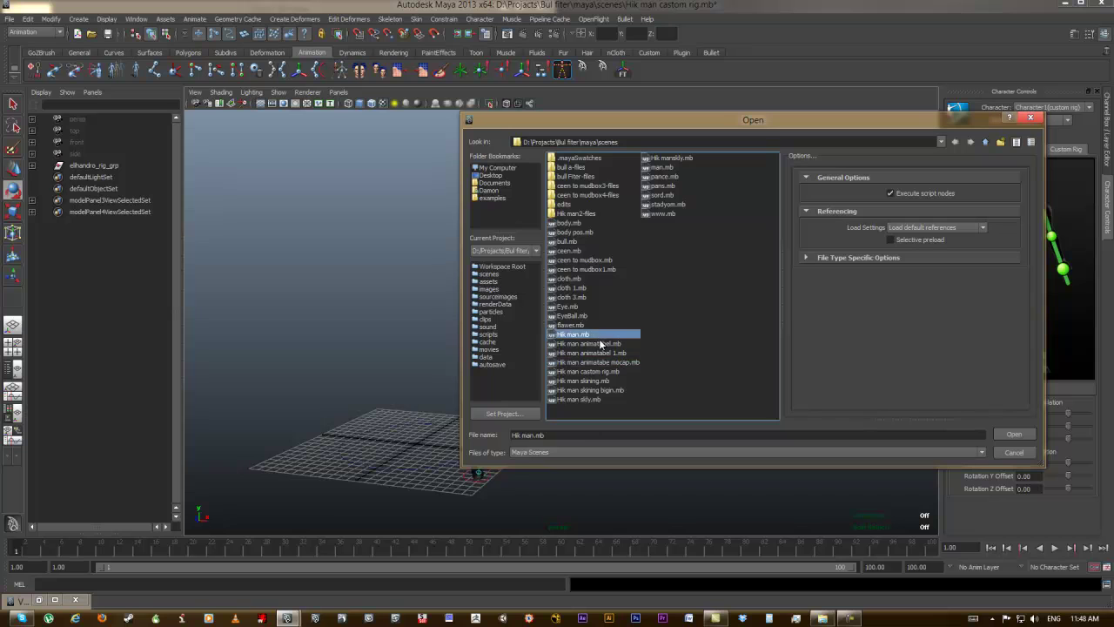
click(1013, 434)
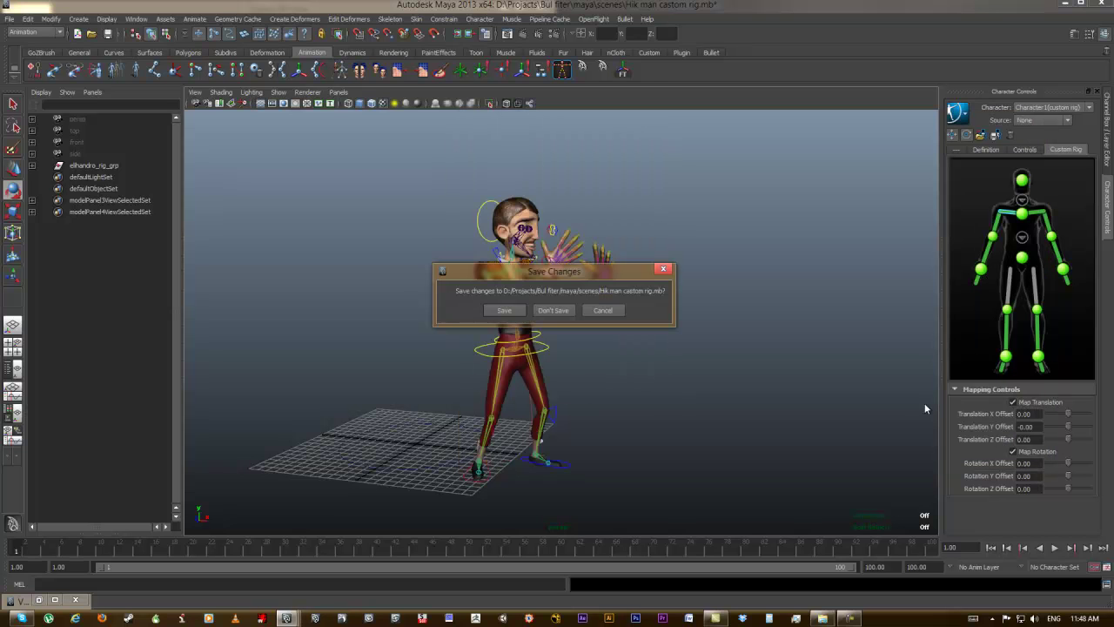
click(565, 315)
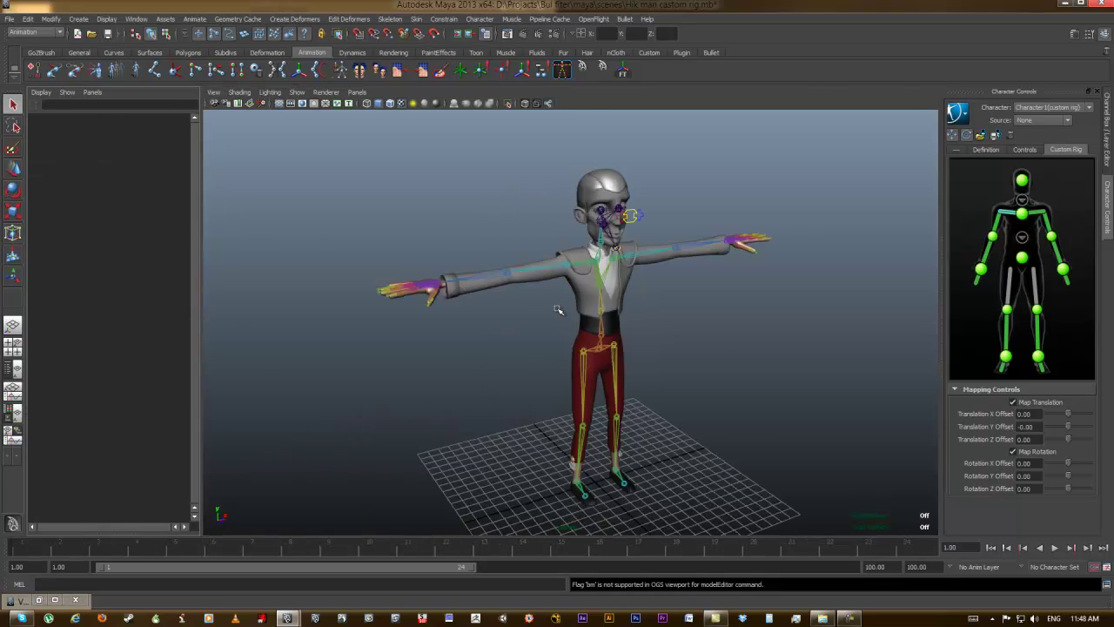
- Parent the had_rig_grp facial rig group to the character's head joint and clear the selection
alt+drag(558, 310, 600, 344)
alt+right_drag(600, 345, 756, 362)
alt+middle_drag(687, 301, 617, 418)
alt+right_drag(617, 418, 678, 409)
alt+drag(627, 383, 581, 330)
click(444, 287)
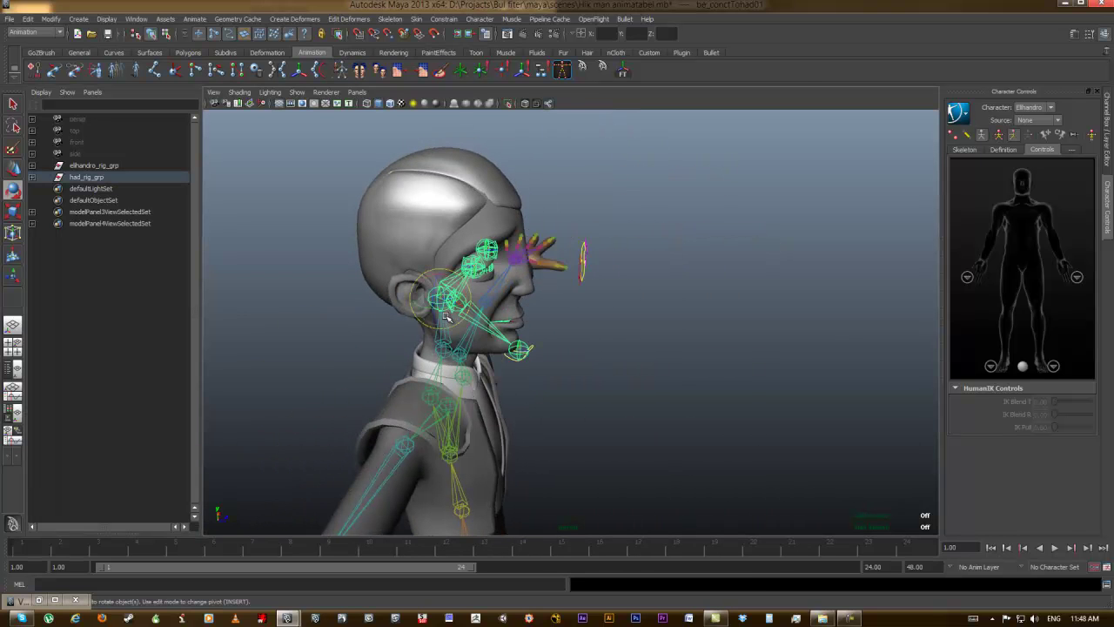
key(q)
click(82, 176)
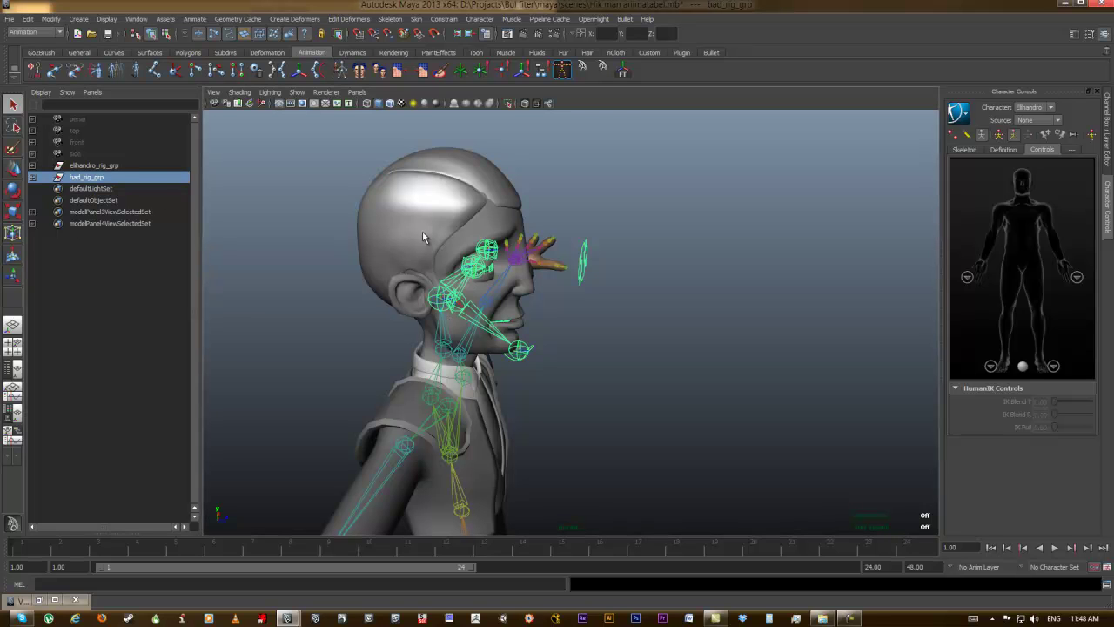
click(437, 300)
key(p)
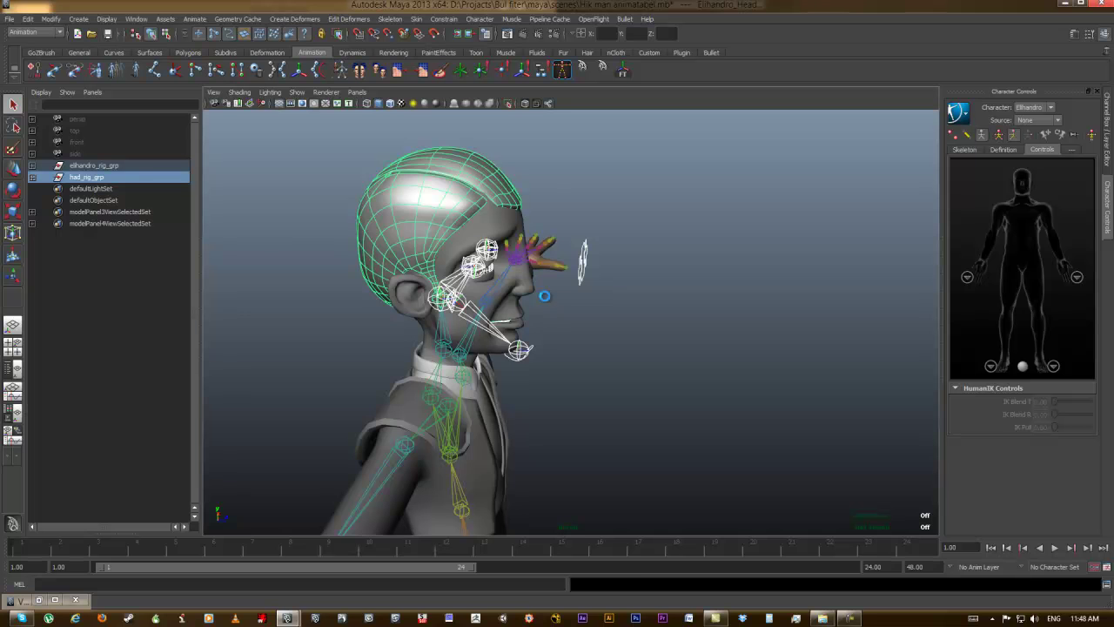
click(622, 302)
- Set the character's source to Control Rig and view the HumanIK control rig on the whole body
alt+drag(622, 303, 585, 340)
alt+drag(829, 302, 879, 300)
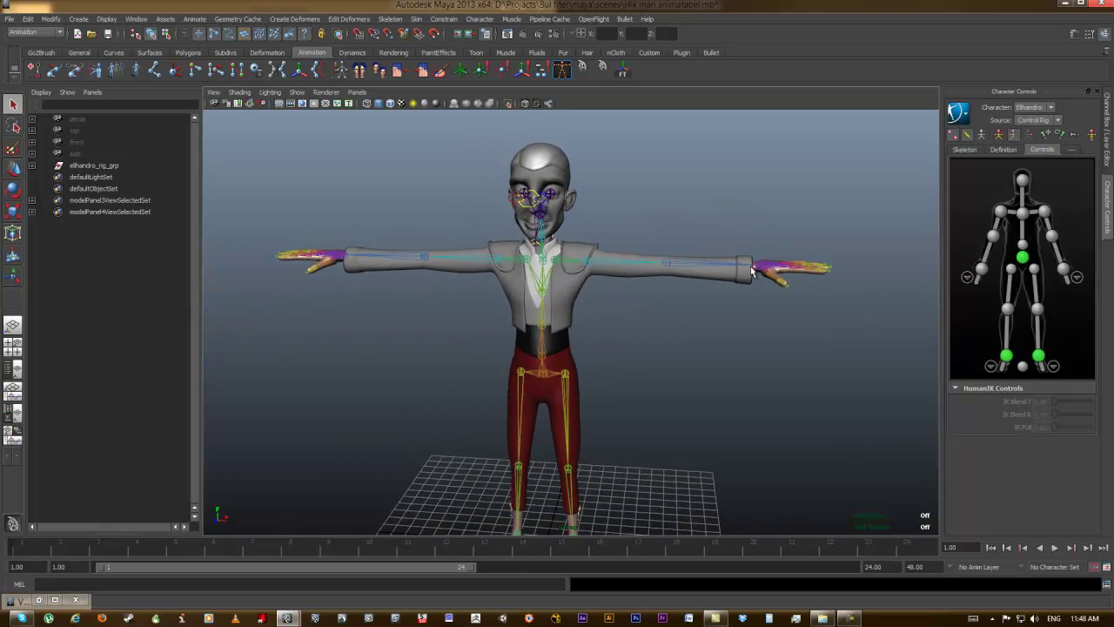
alt+drag(670, 281, 716, 302)
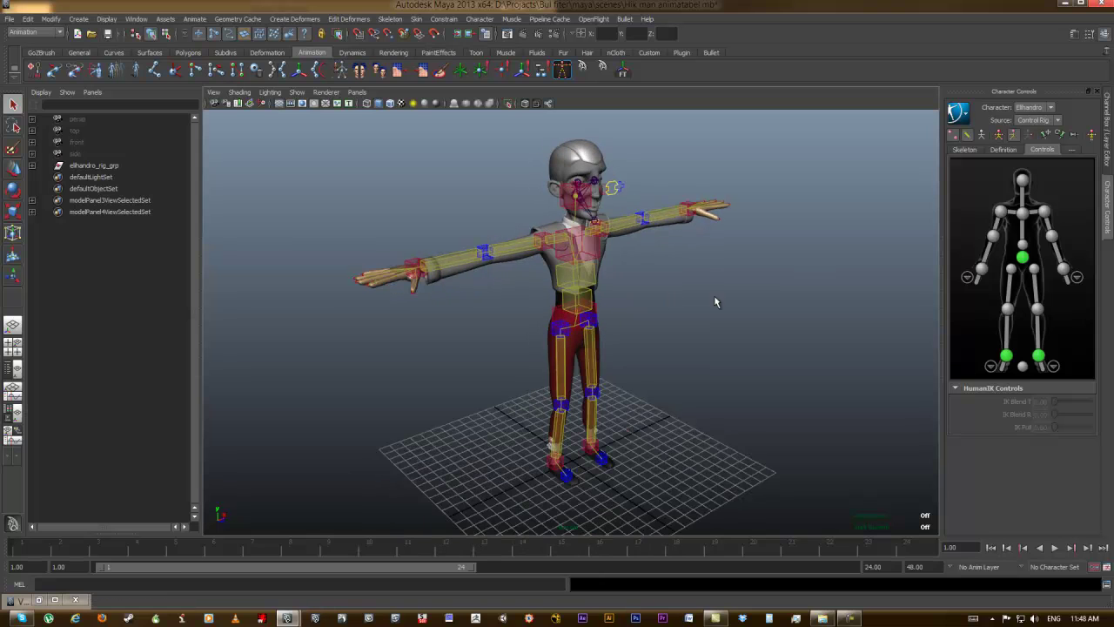
- Try moving the control rig's right wrist effector, then undo the move
click(426, 271)
key(w)
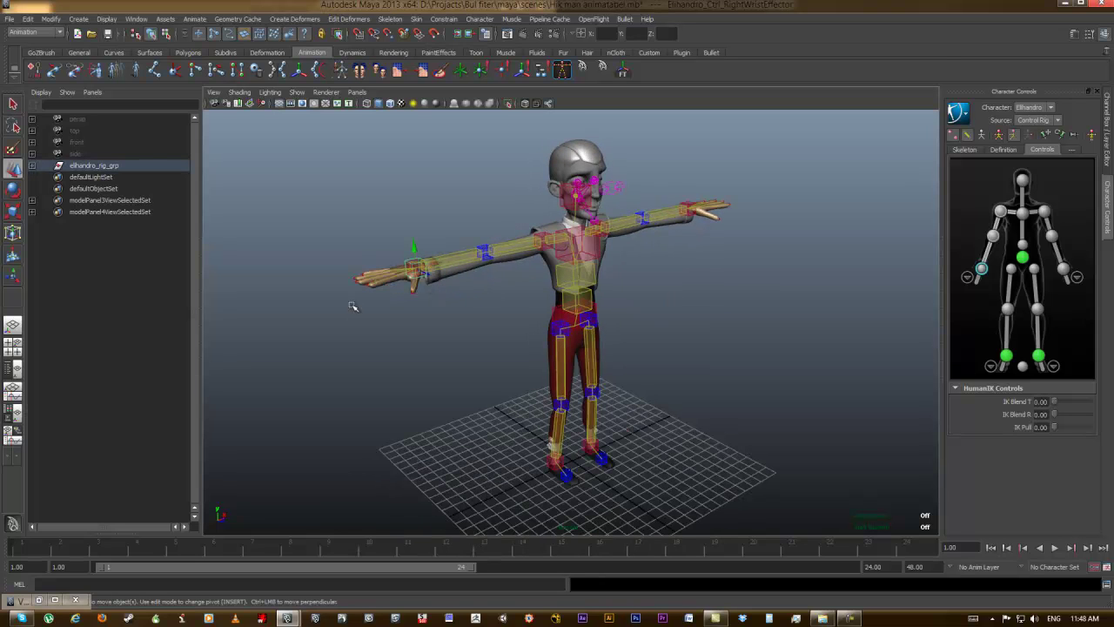
drag(415, 265, 448, 277)
key(ctrl+z)
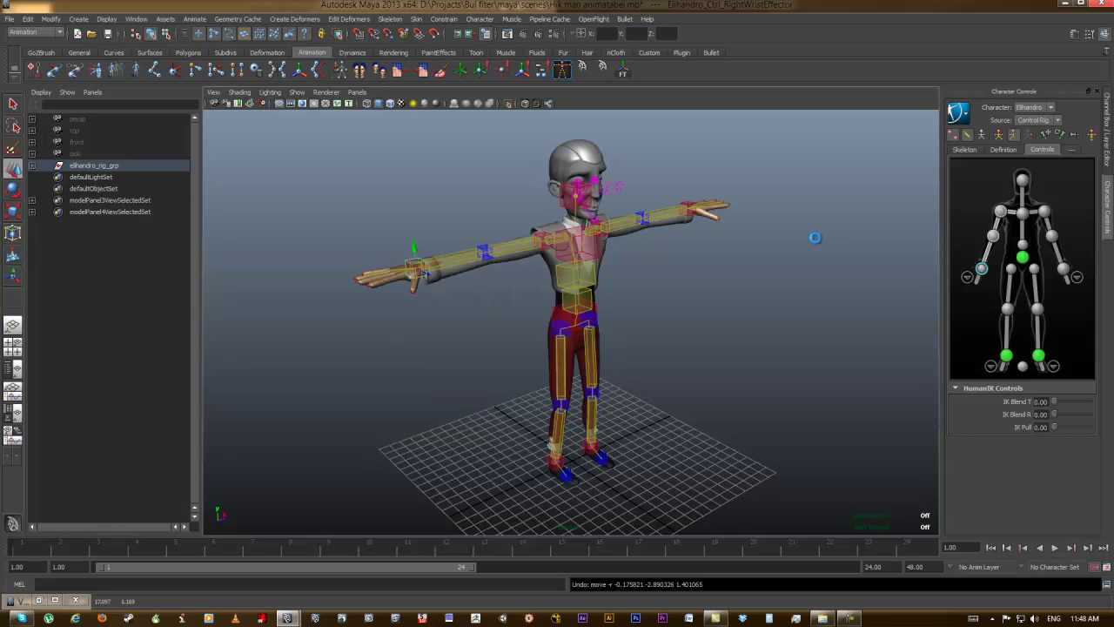
alt+drag(713, 299, 670, 292)
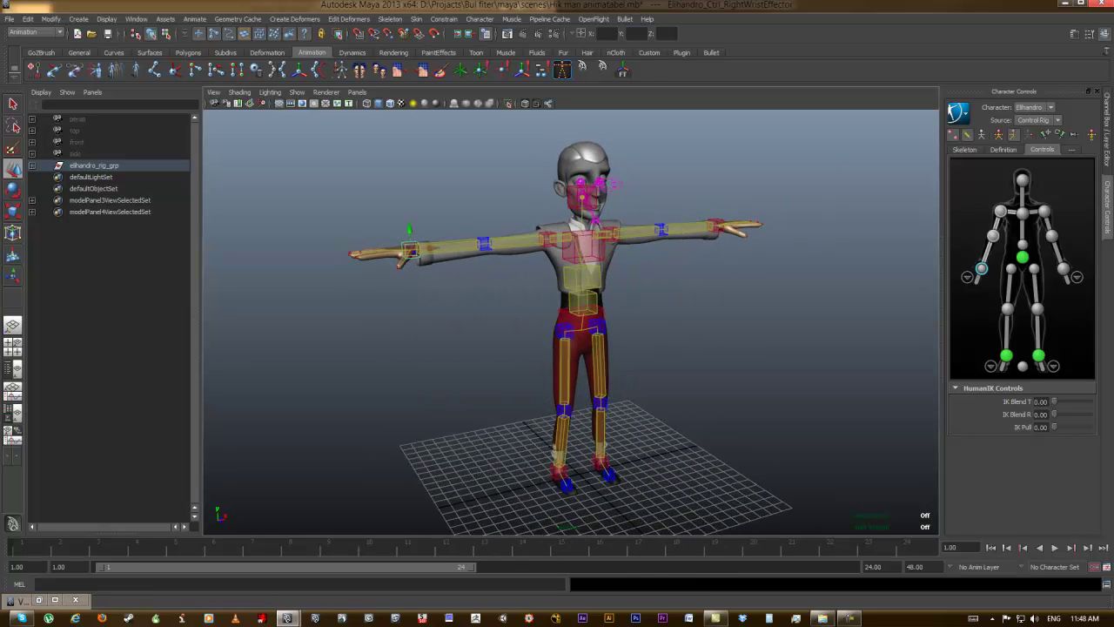
- Bring the run1 mocap example from the Visor into the scene and frame it with the character
click(39, 599)
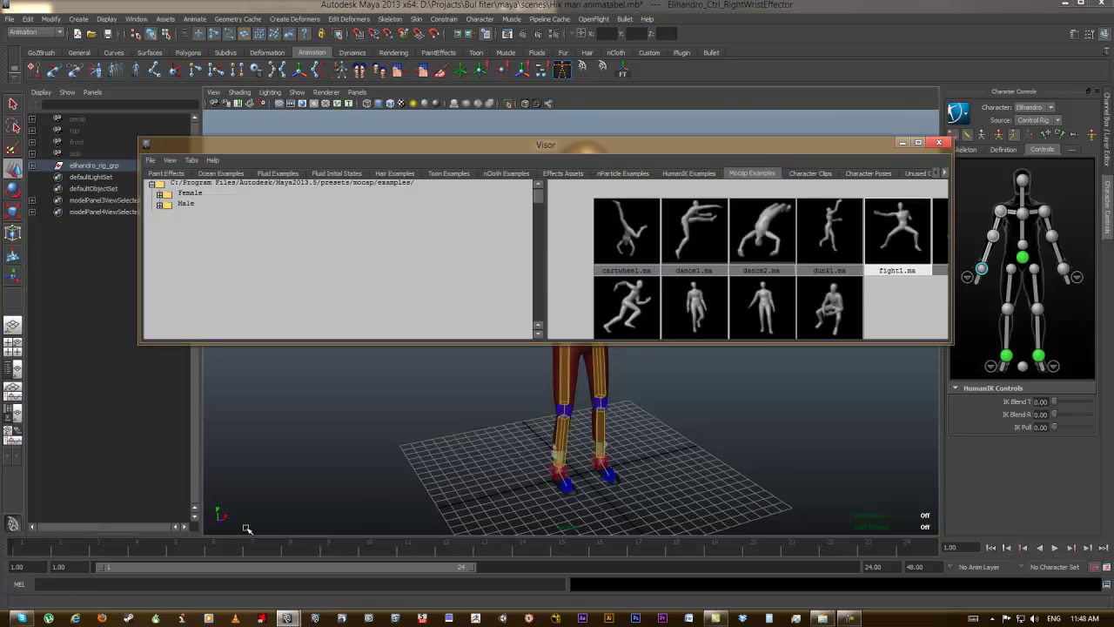
middle_drag(632, 306, 706, 400)
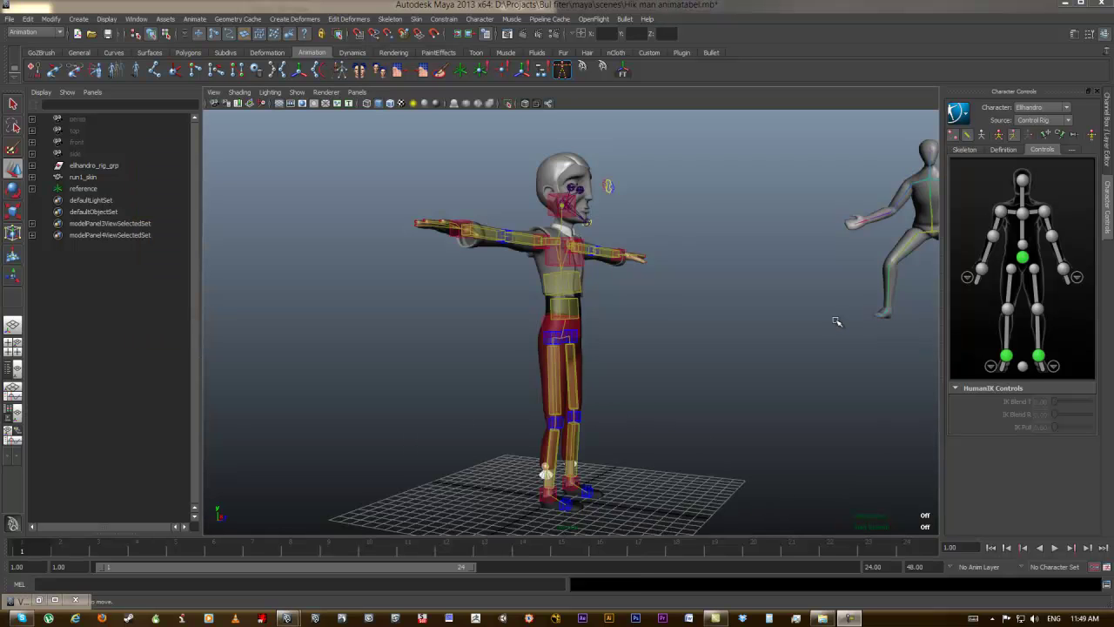
alt+drag(816, 308, 673, 355)
alt+right_drag(673, 356, 510, 293)
alt+drag(510, 294, 732, 351)
- Extend the timeline's end to frame 100 and briefly play the scene
click(896, 567)
text(100)
key(Return)
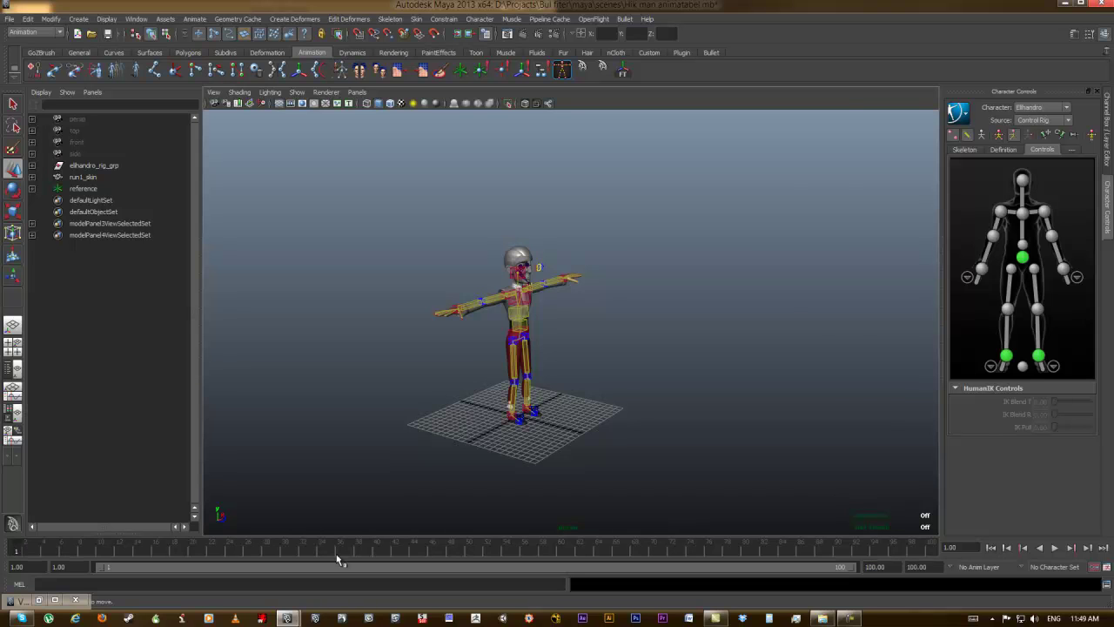
key(alt+v)
key(alt+v)
- Set the character's source to MocapExample and play the run motion, stopping at frame 80 for a close side view
click(1035, 121)
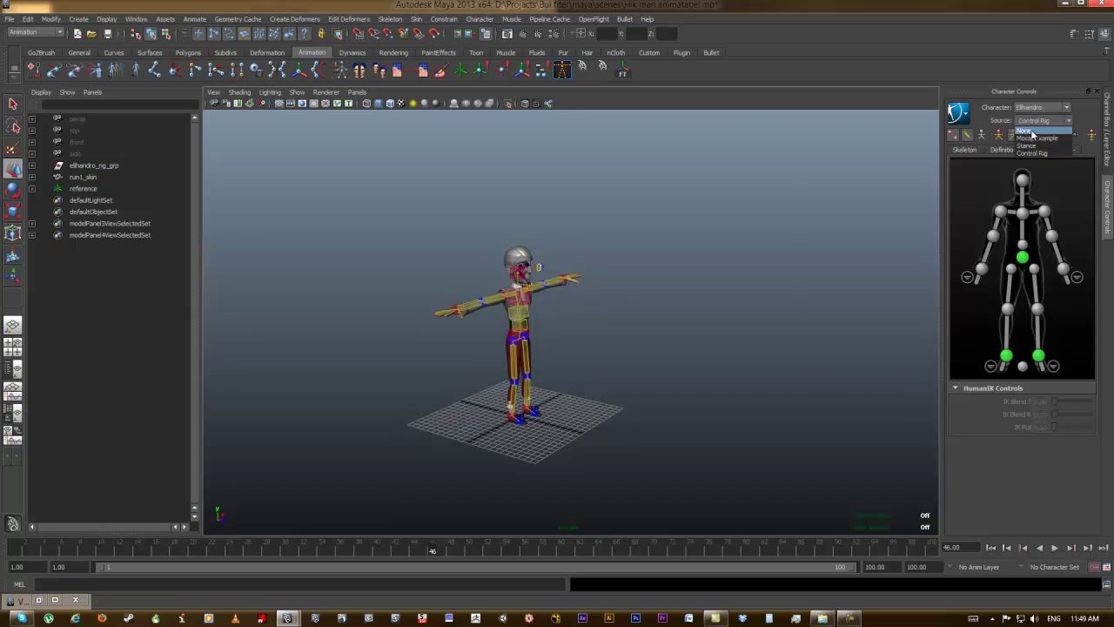
click(1033, 139)
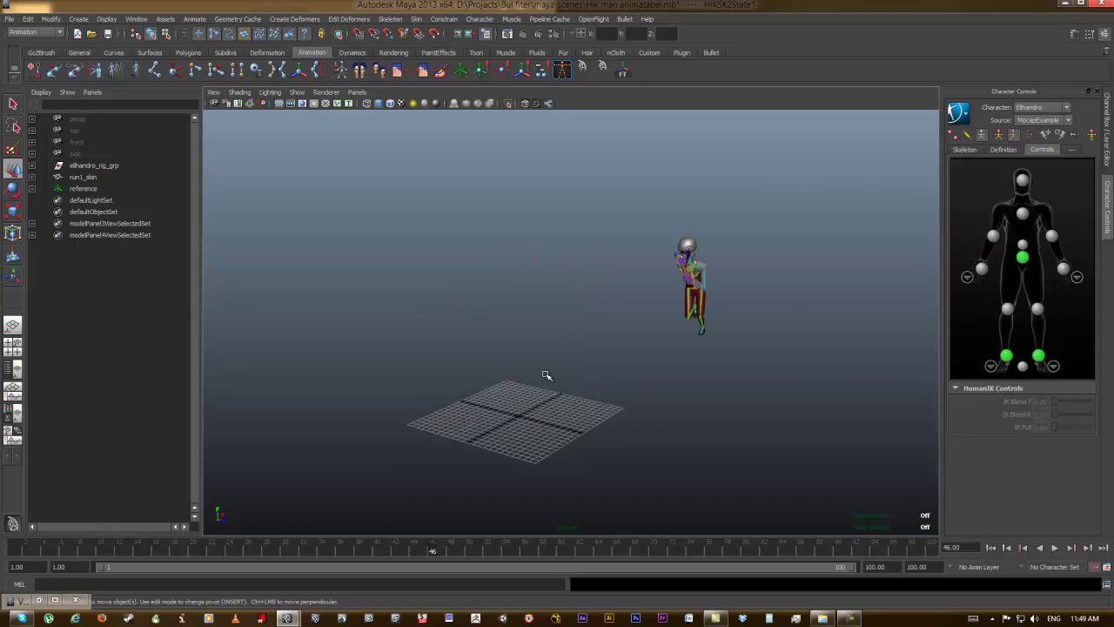
key(alt+v)
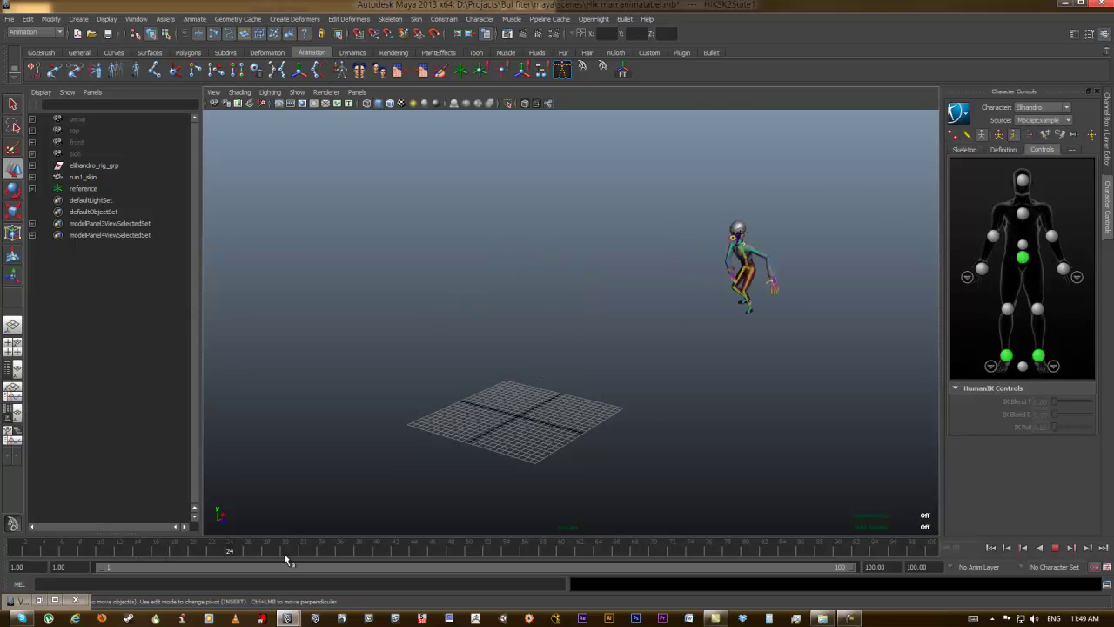
key(alt+v)
alt+drag(487, 427, 612, 472)
scroll(562, 437, up, 3)
alt+drag(544, 481, 780, 372)
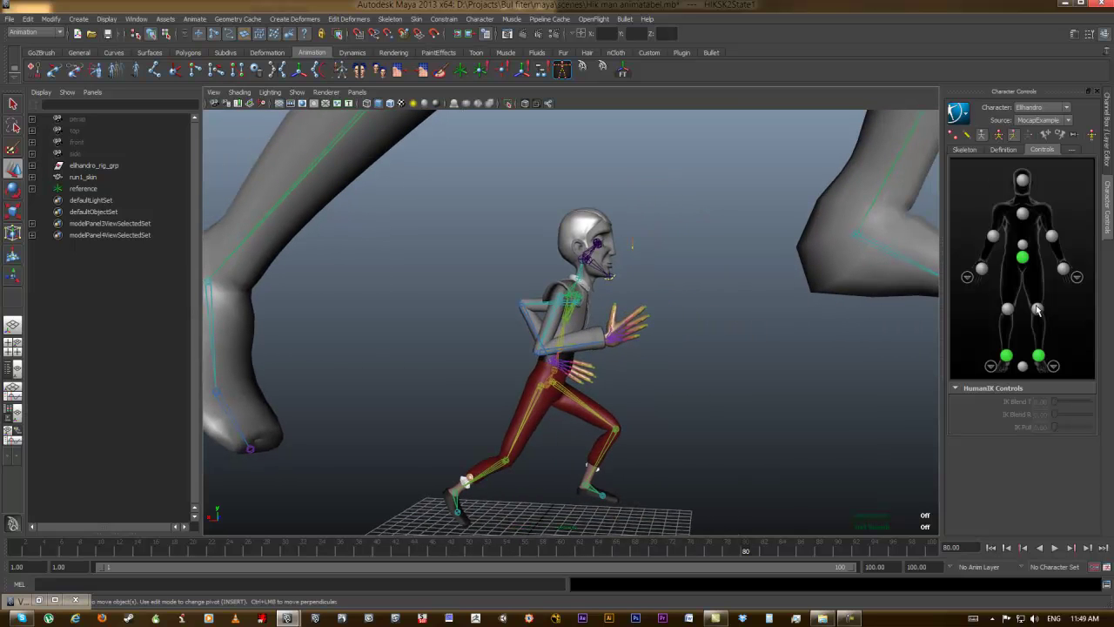
- Bake the retargeted run motion to the character's control rig
click(957, 112)
mouse_move(973, 155)
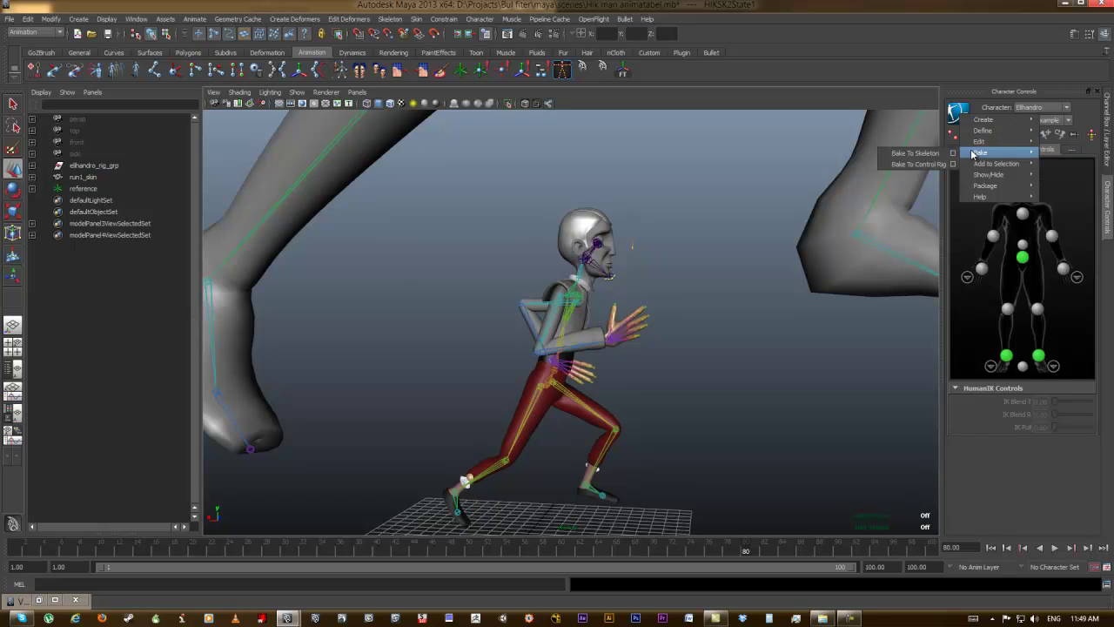
click(918, 165)
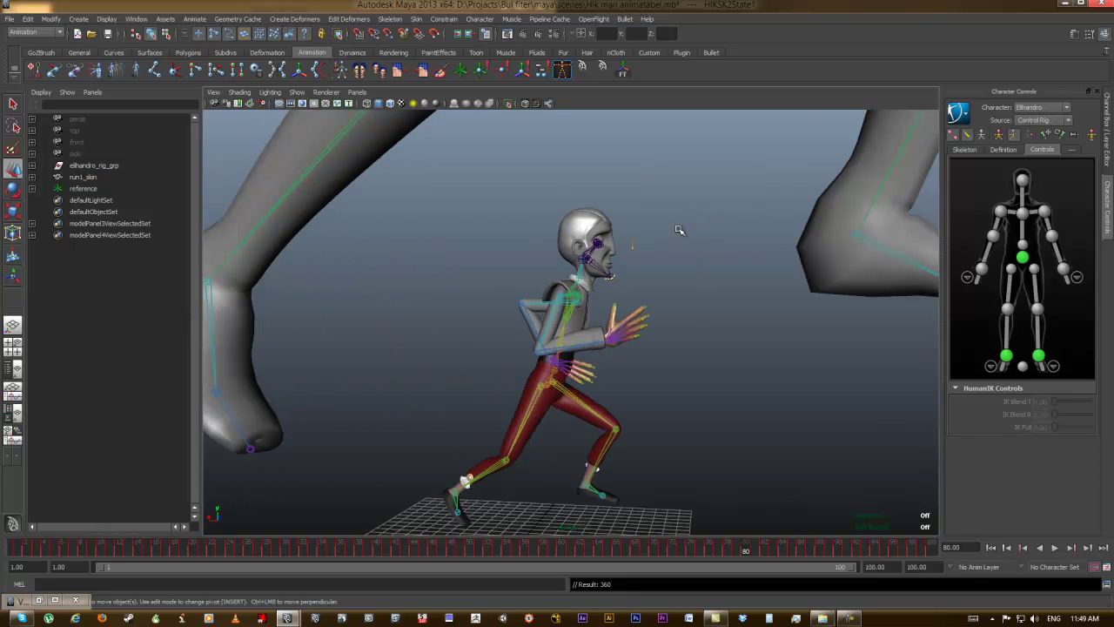
- Delete the mocap example's run1_skin mesh and its reference skeleton, leaving the baked character
alt+drag(743, 329, 541, 298)
scroll(539, 297, down, 4)
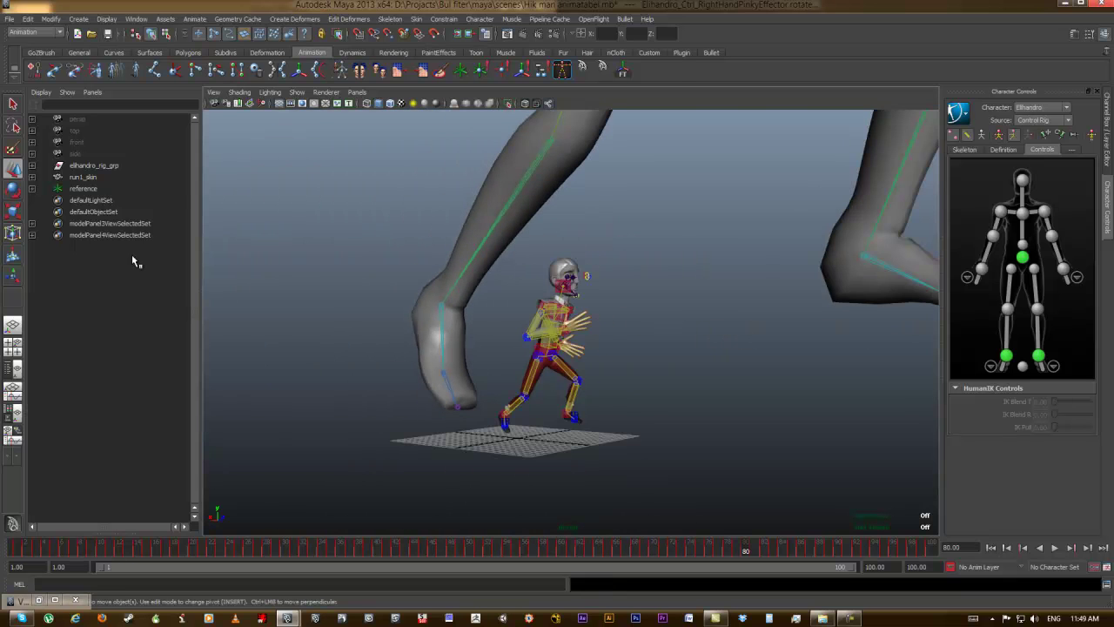
drag(89, 177, 89, 190)
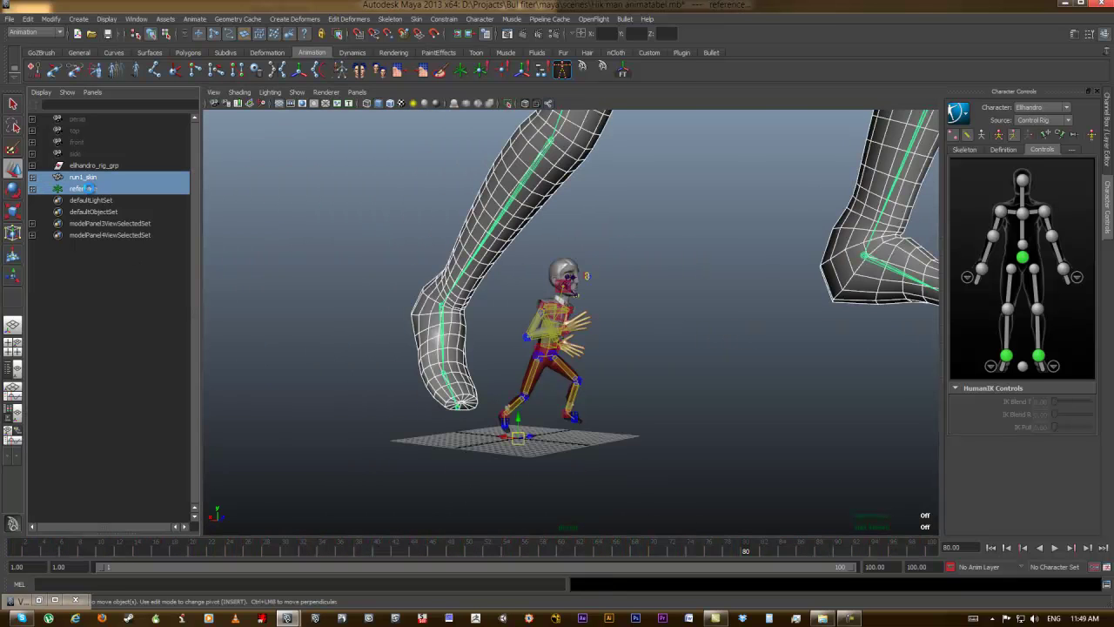
key(Delete)
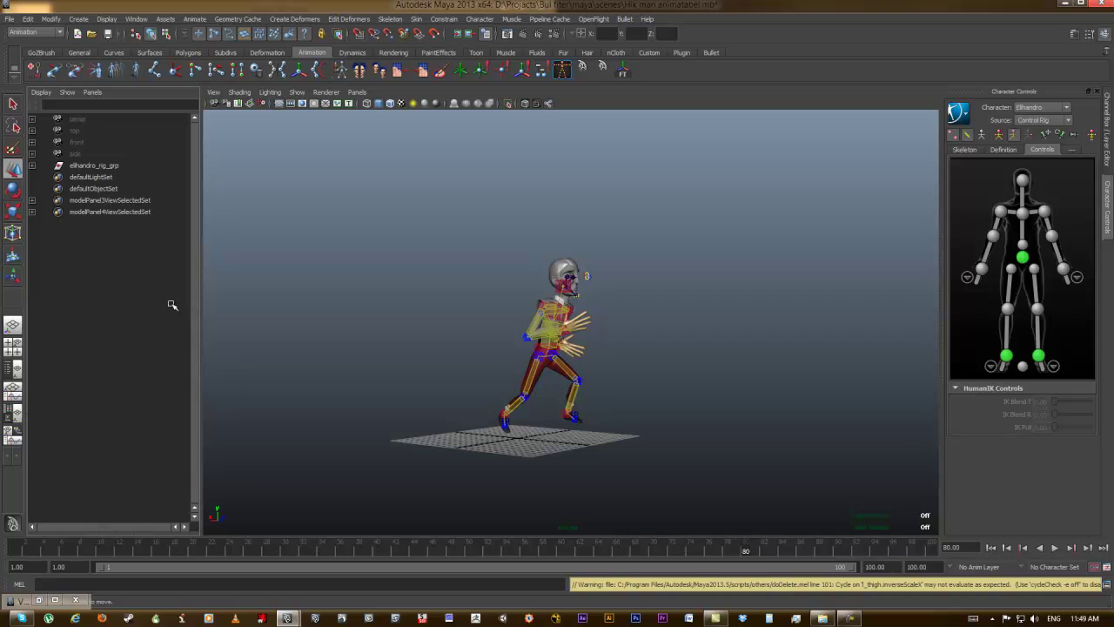
- Play back the baked run, stop at frame 65 and examine the character's hands up close
key(alt+v)
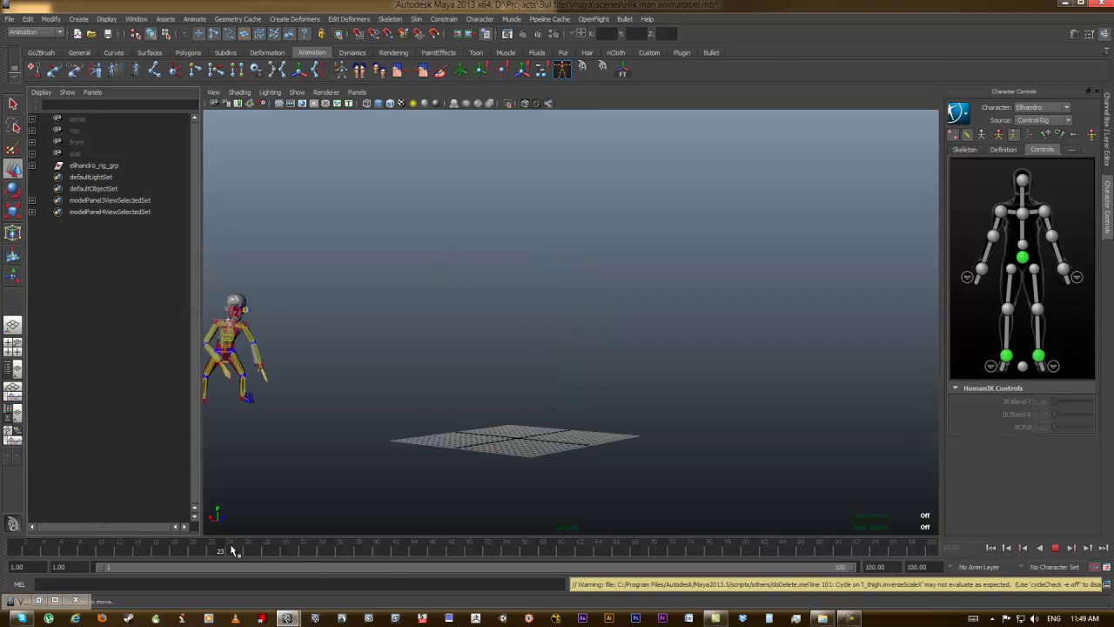
drag(570, 550, 607, 551)
alt+drag(674, 383, 544, 419)
alt+right_drag(600, 427, 798, 453)
mouse_move(488, 404)
alt+mouse_down()
mouse_move(400, 392)
mouse_move(478, 398)
alt+mouse_up()
alt+right_drag(487, 401, 600, 415)
- Select the character's right wrist effector with its channels shown
click(1108, 152)
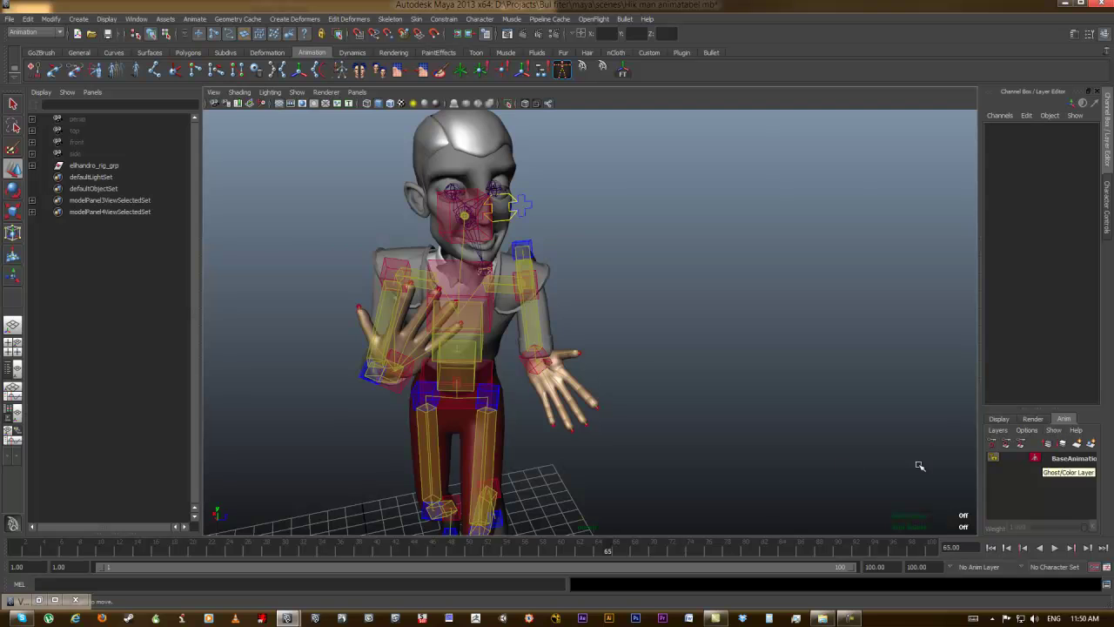
alt+drag(635, 351, 581, 417)
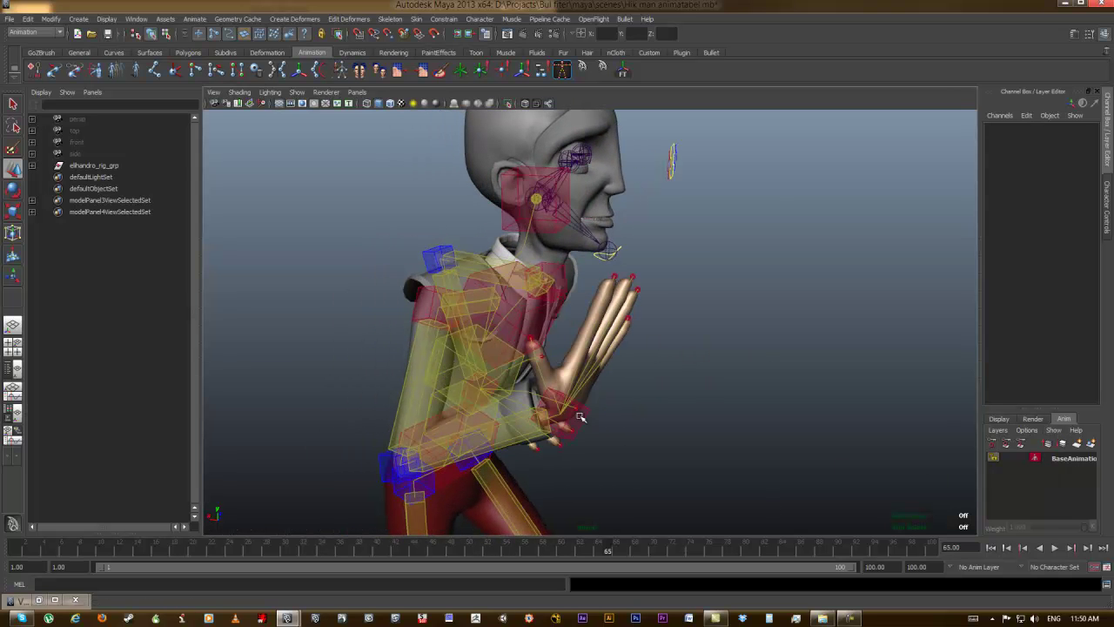
click(578, 433)
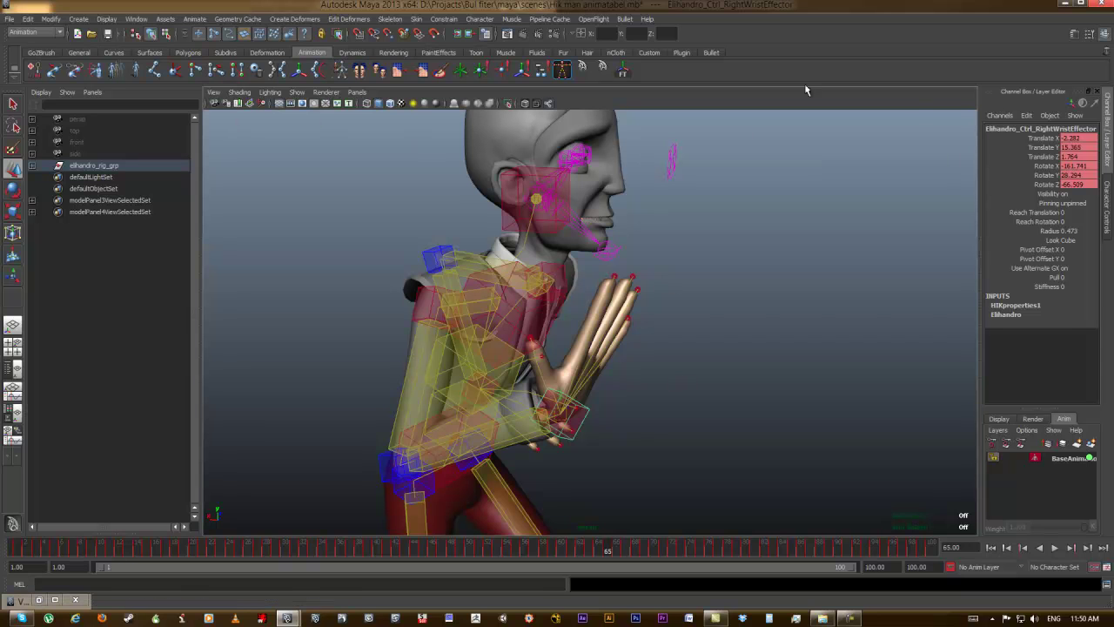
- Detach the Character Controls into a floating window so the channel and layer editors stay visible beside it
click(1105, 209)
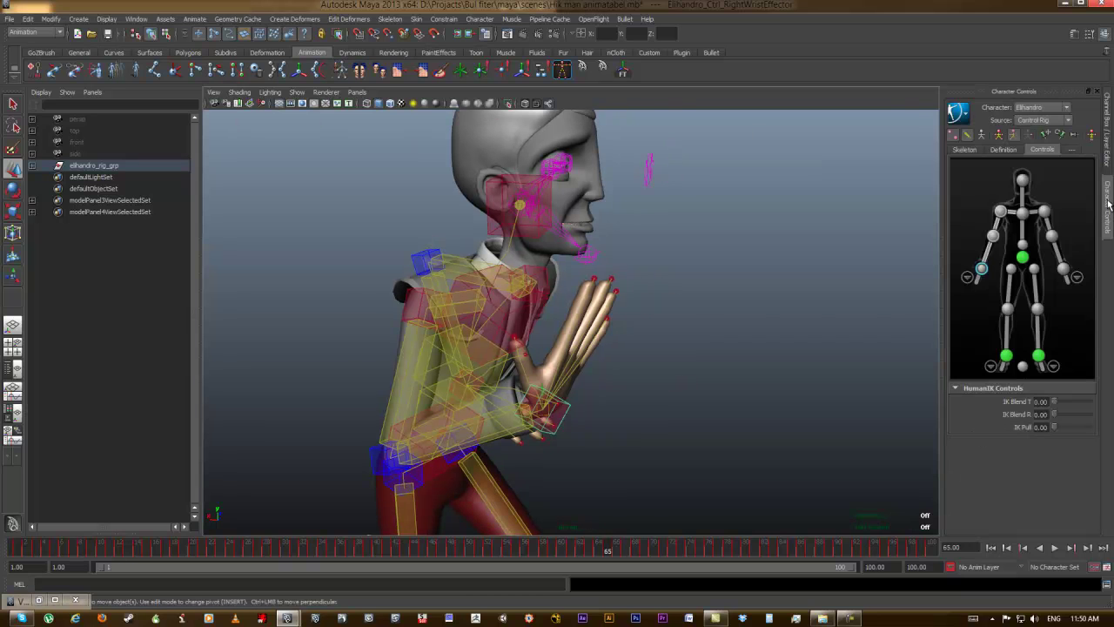
click(1108, 204)
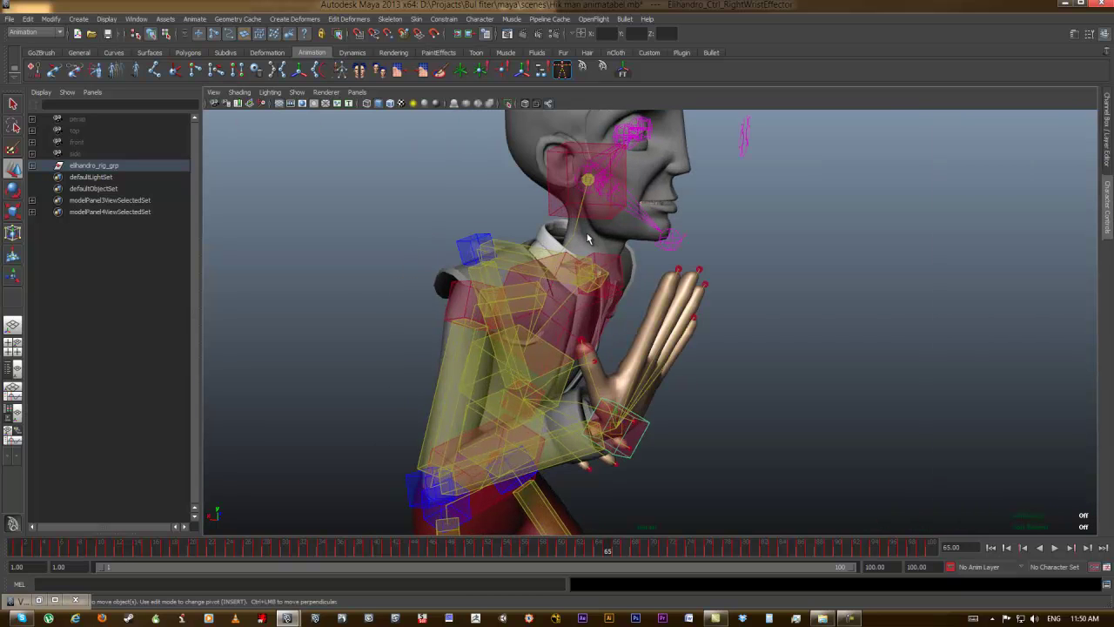
click(1107, 209)
drag(978, 94, 190, 87)
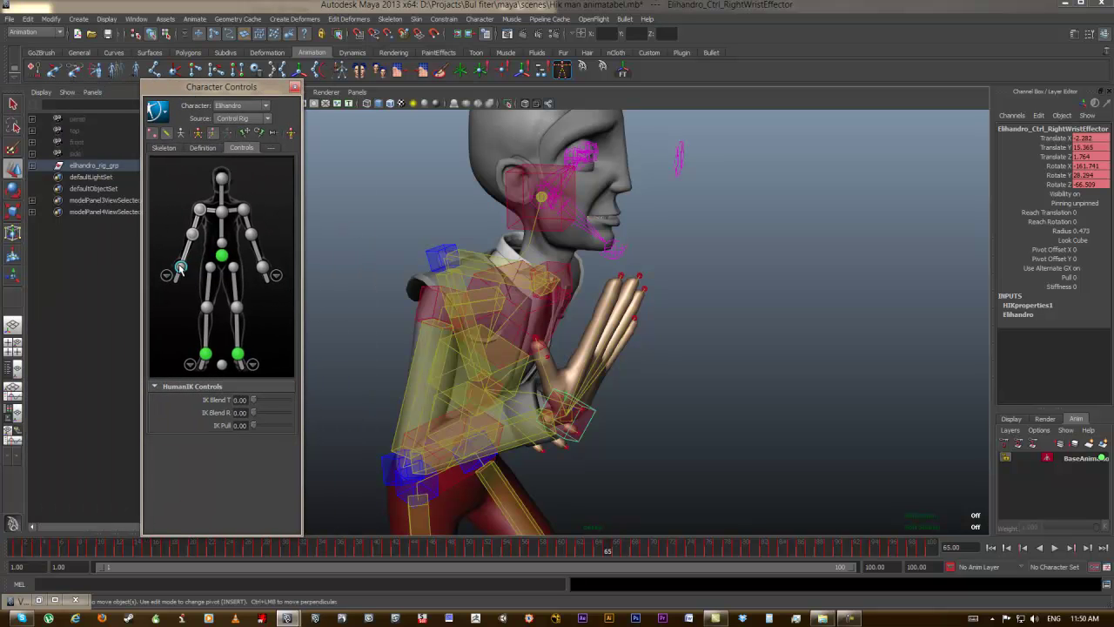
- Add the character's control rig to a new animation layer
click(157, 109)
mouse_move(183, 140)
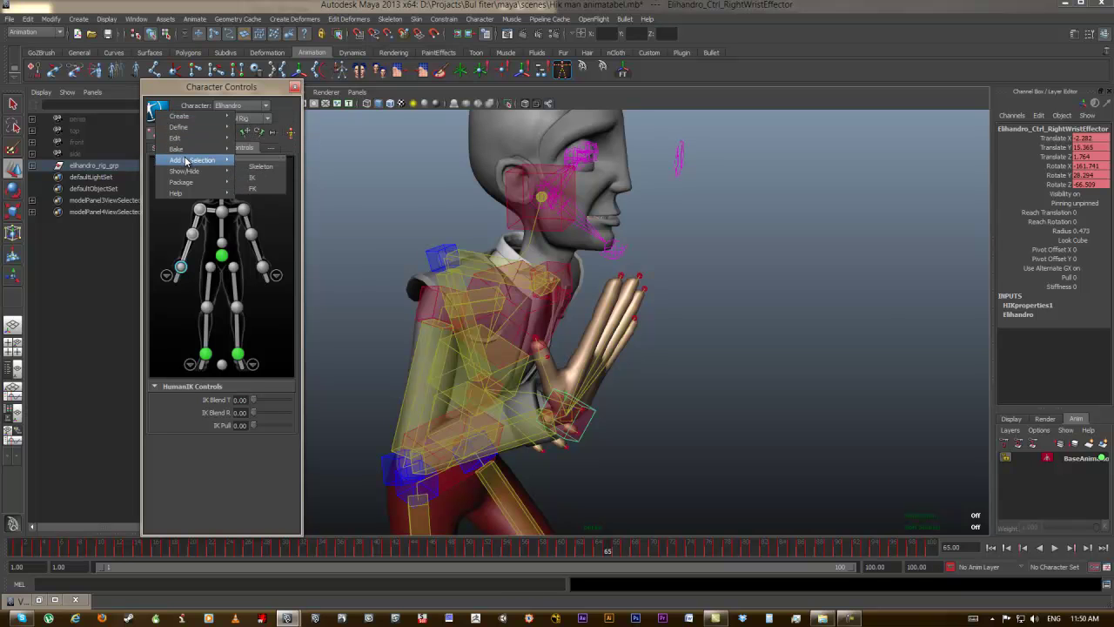
mouse_move(185, 187)
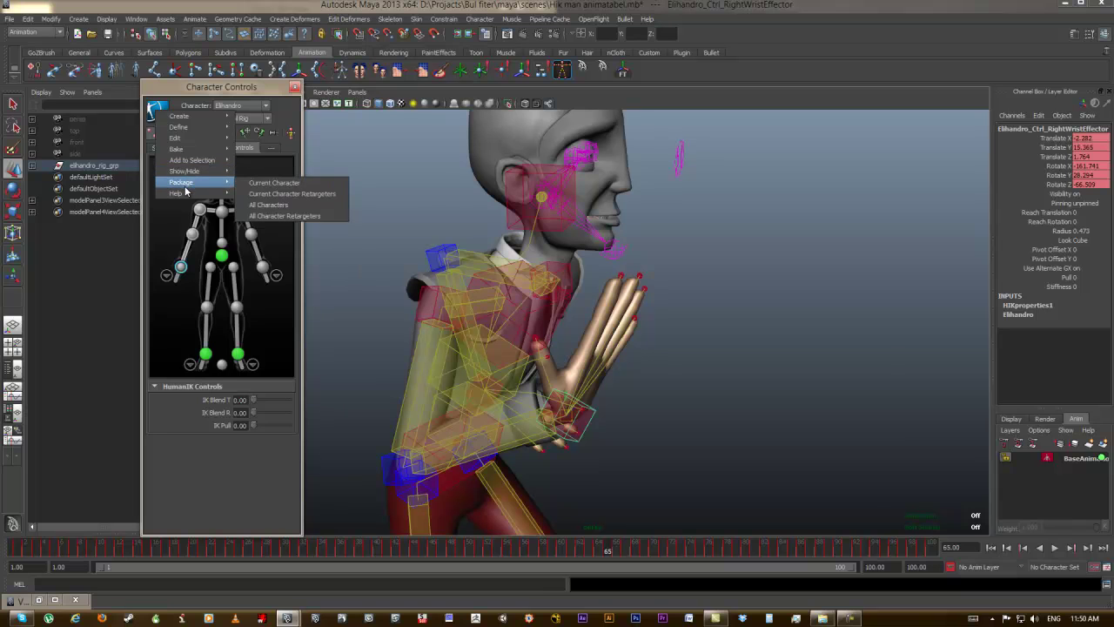
mouse_move(283, 137)
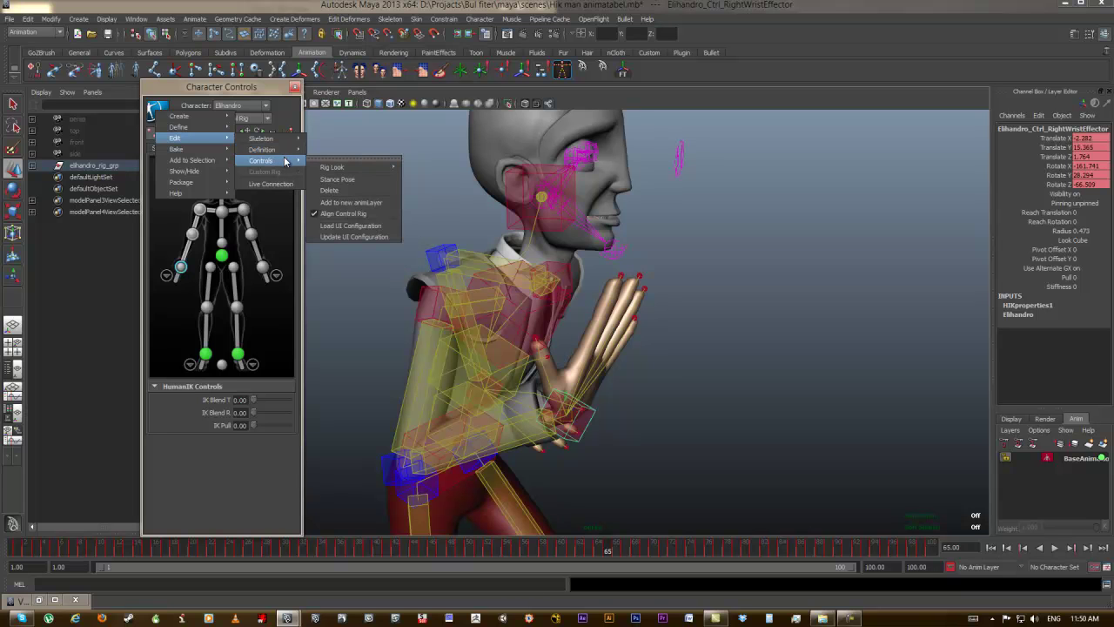
click(341, 159)
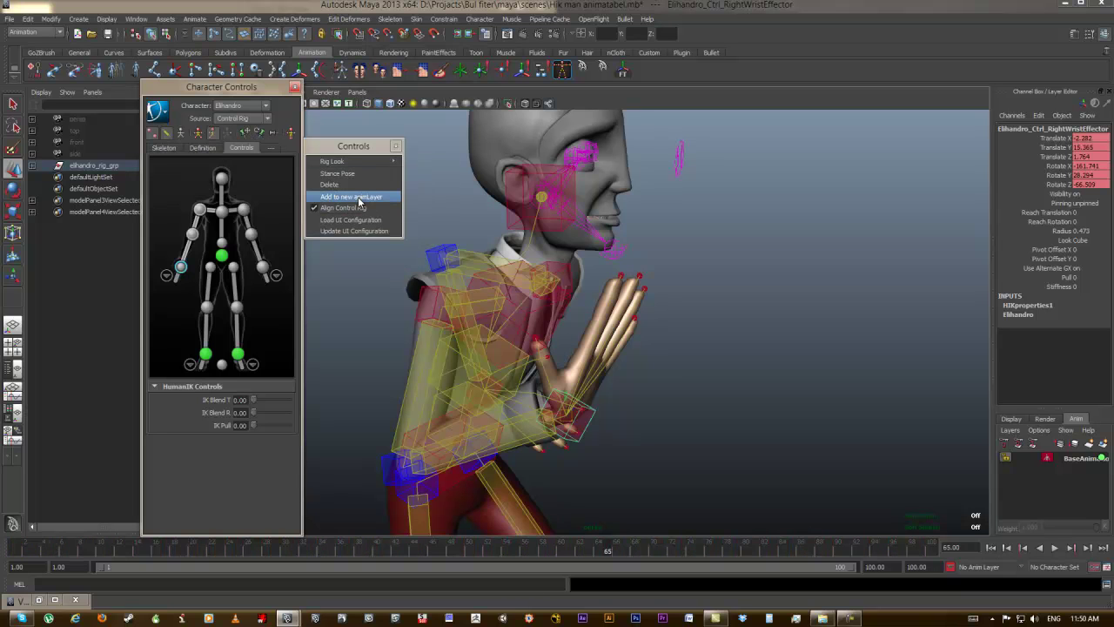
click(358, 198)
click(396, 146)
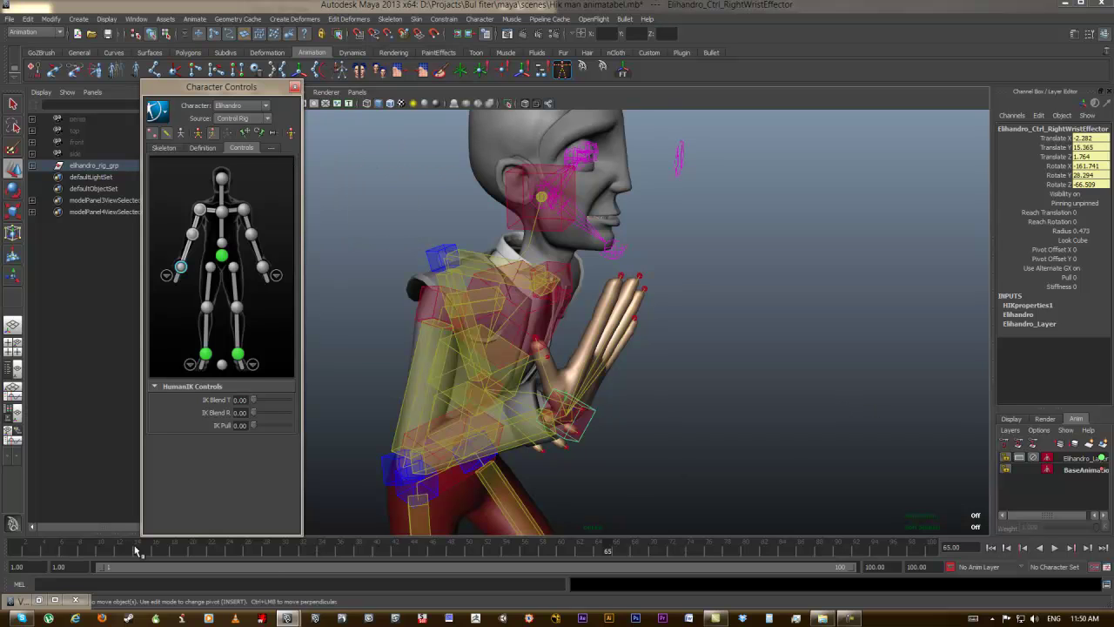
- Scrub the timeline to frame 48 and dock the Character Controls beside the Outliner
mouse_move(35, 548)
mouse_down()
mouse_move(306, 559)
mouse_move(453, 550)
mouse_up()
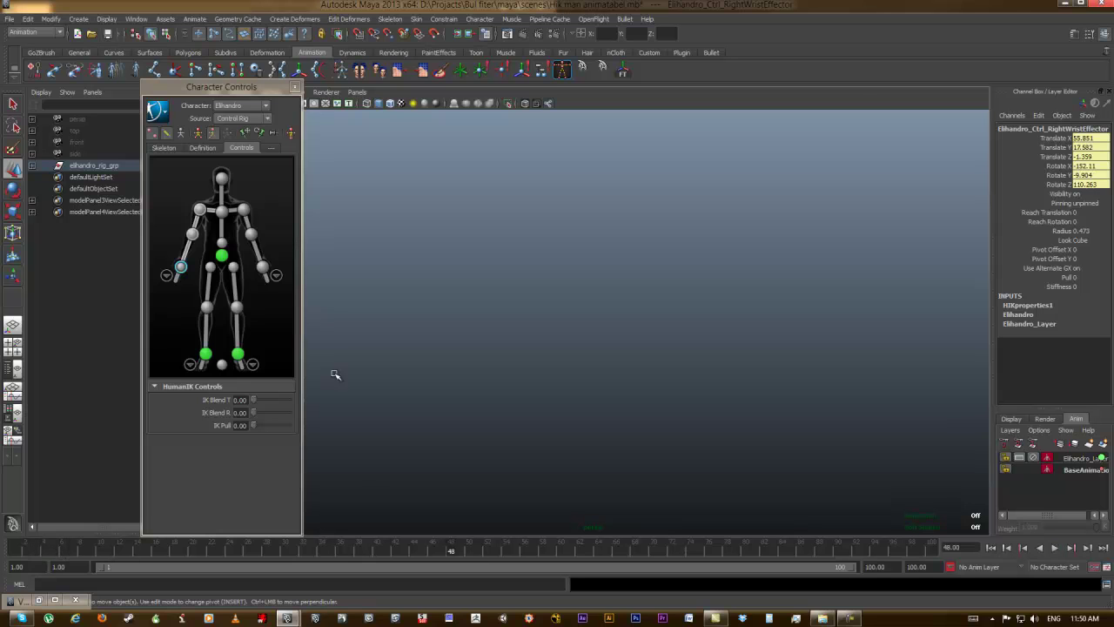
click(295, 88)
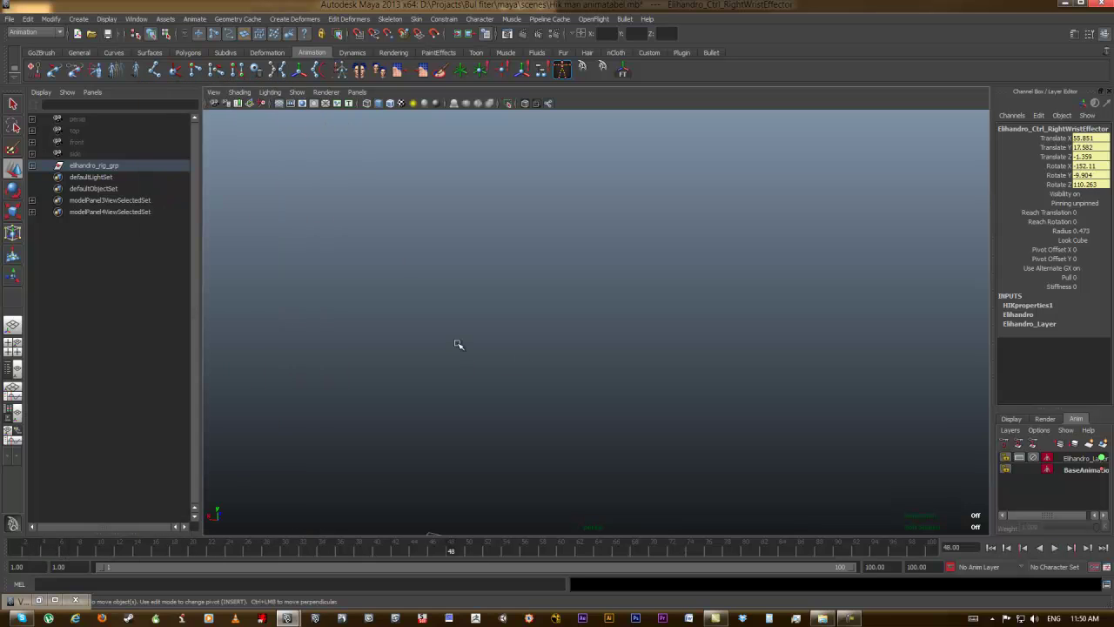
click(562, 70)
drag(269, 114, 17, 107)
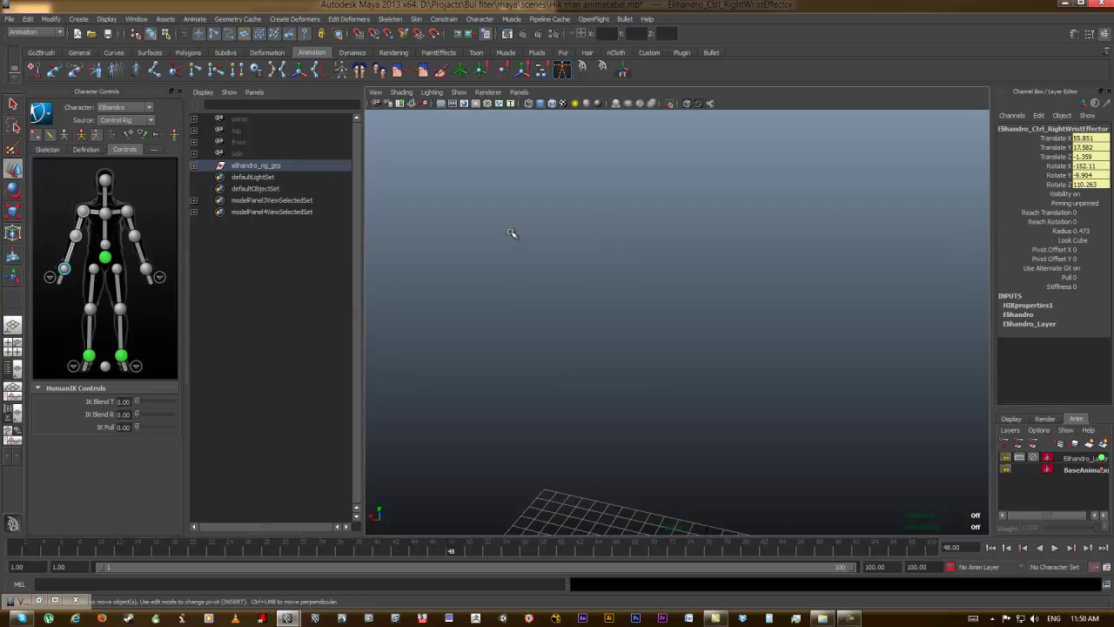
- Set a zero key for the right wrist effector in the new animation layer at frame 36
key(space)
key(a)
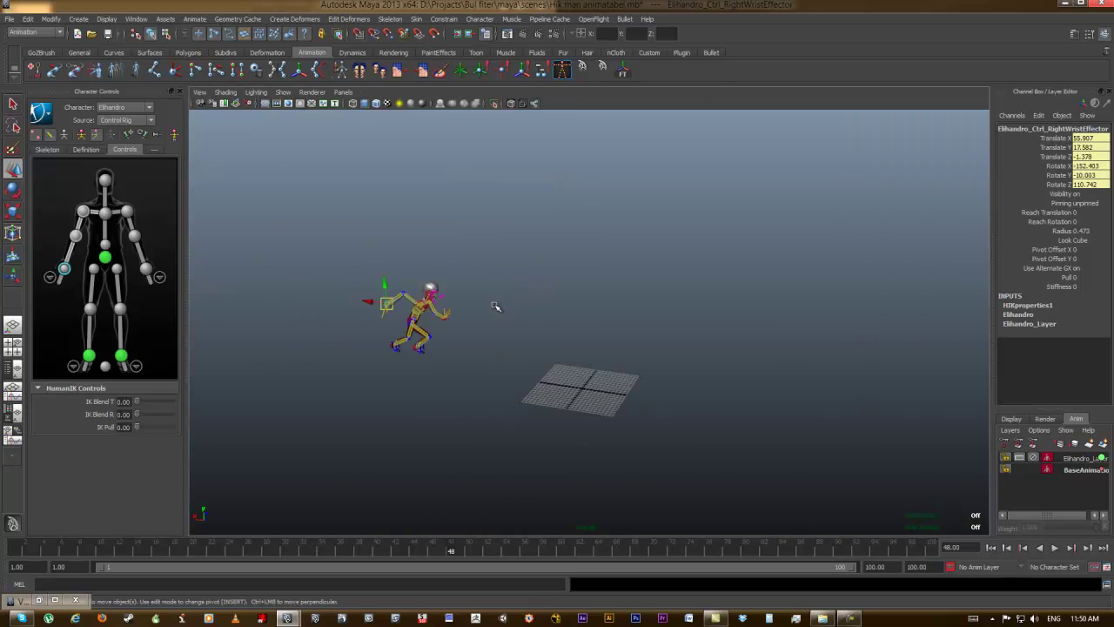
scroll(458, 324, up, 6)
alt+middle_drag(392, 326, 557, 323)
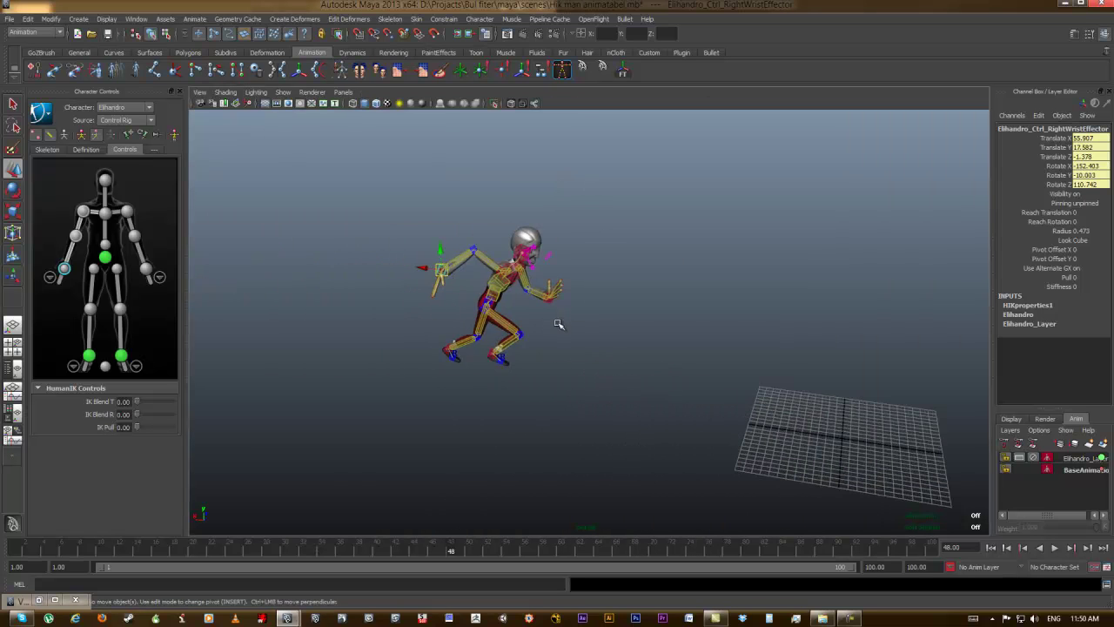
scroll(557, 327, up, 3)
drag(89, 543, 340, 551)
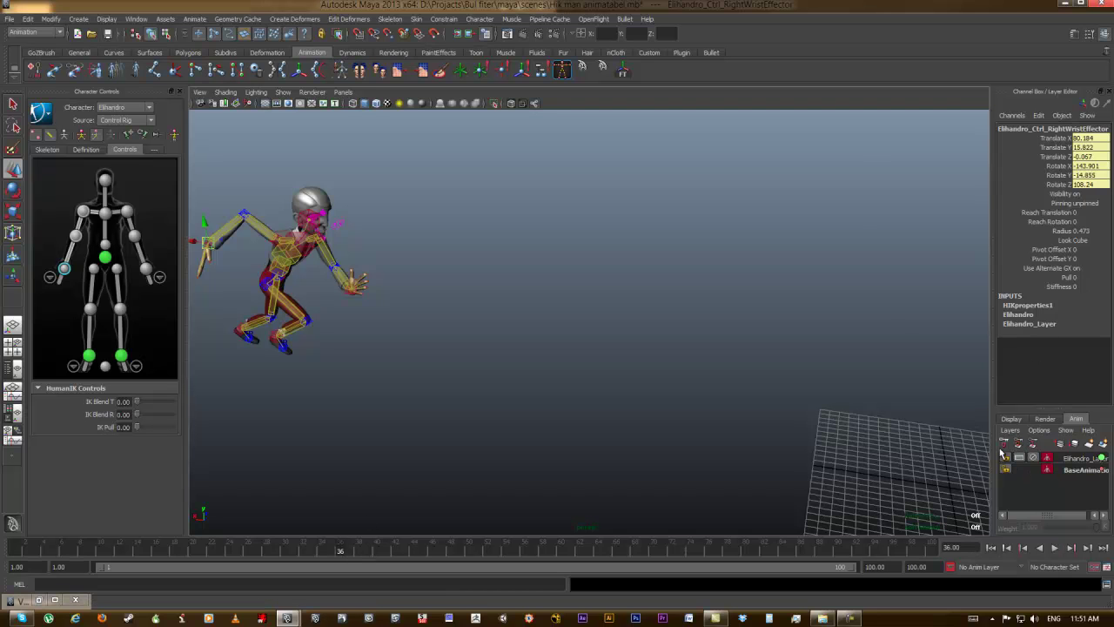
click(1003, 446)
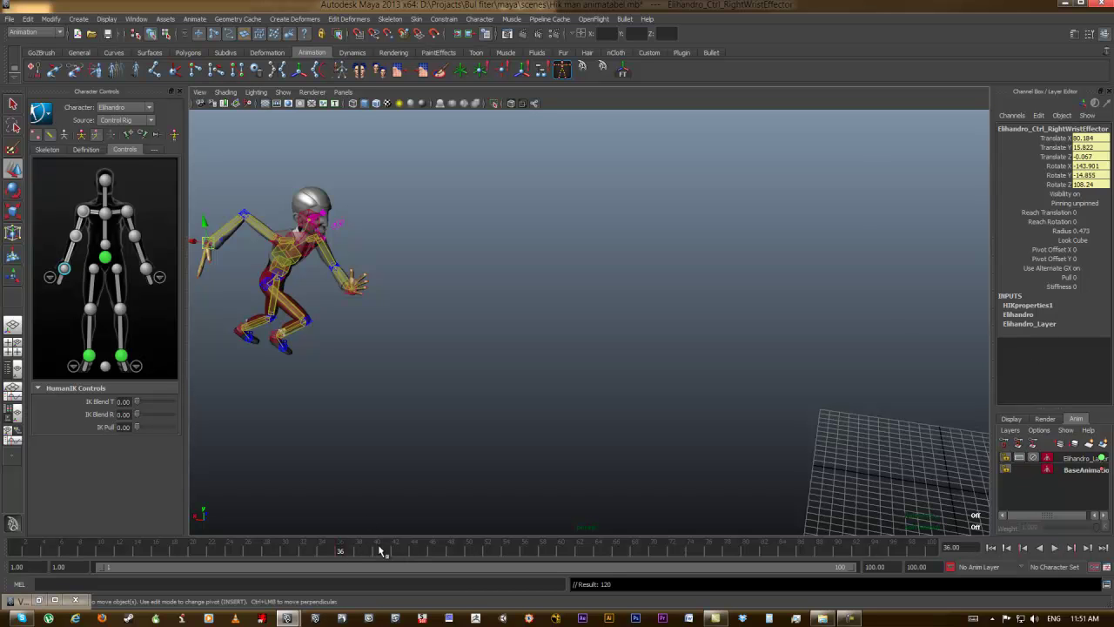
- Select Elihandro_Layer and key its weight at 1.000 on frame 40, with the Rotate tool active
click(357, 547)
click(357, 548)
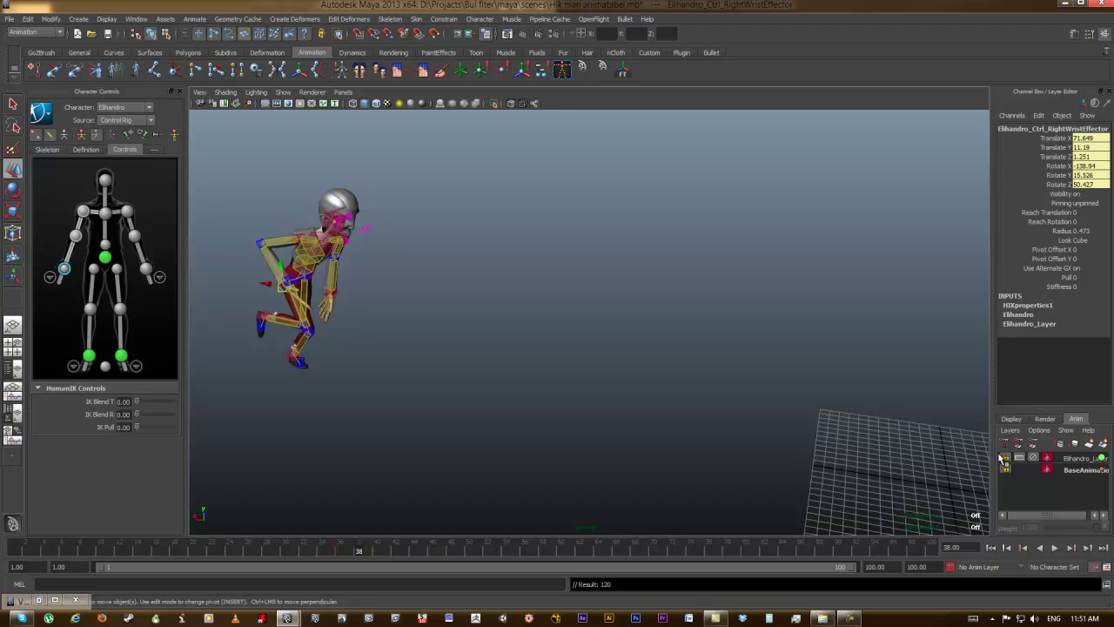
key(alt+v)
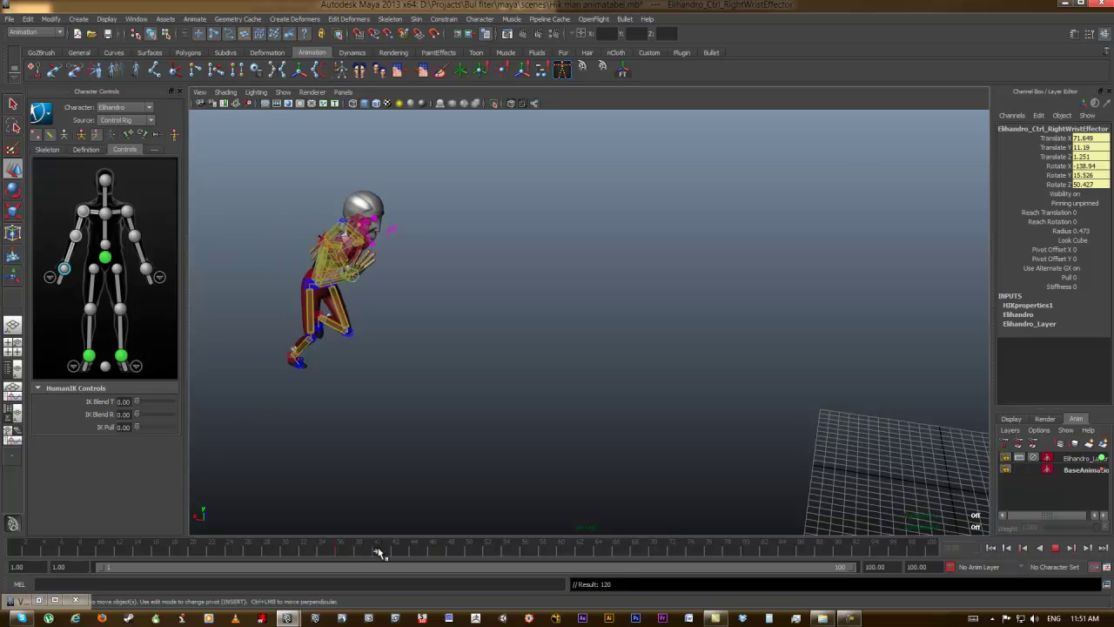
click(378, 552)
alt+drag(575, 352, 557, 367)
alt+middle_drag(499, 380, 631, 442)
alt+right_drag(631, 442, 749, 475)
alt+middle_drag(523, 446, 803, 412)
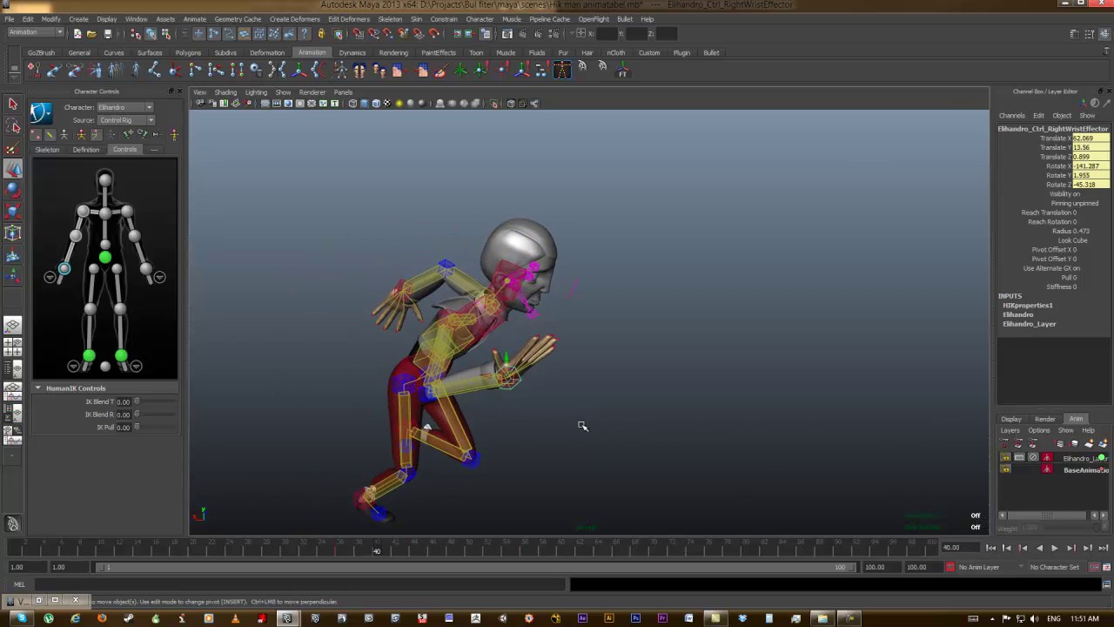
key(e)
click(1077, 458)
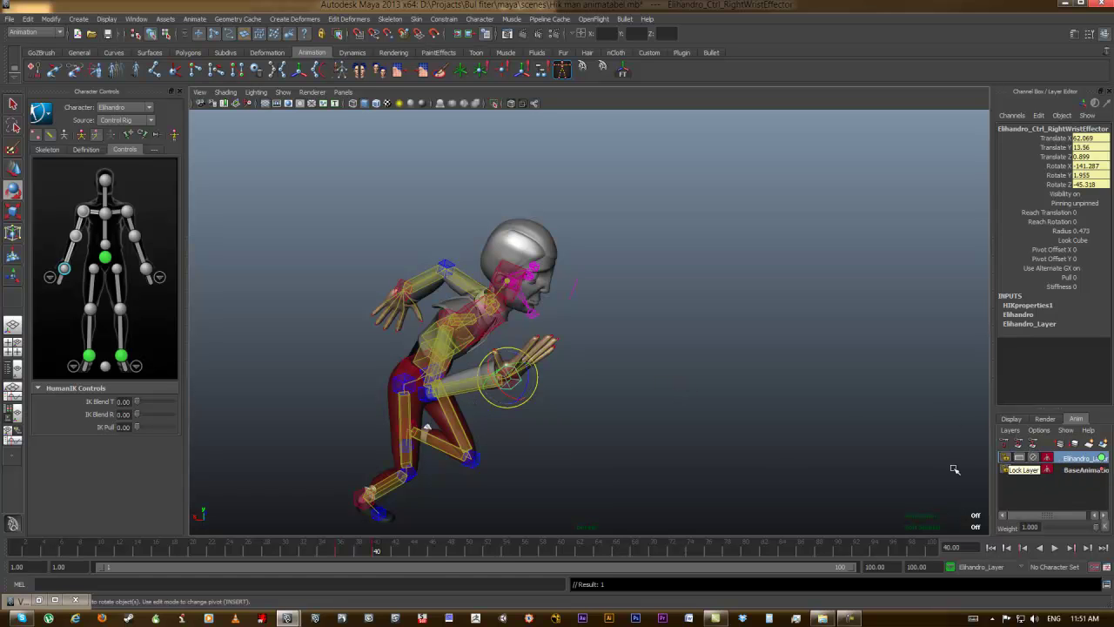
- Rotate the right wrist effector at frame 42 to about -38.5, 5.5 and 12.7 and key it
key(alt+v)
click(396, 550)
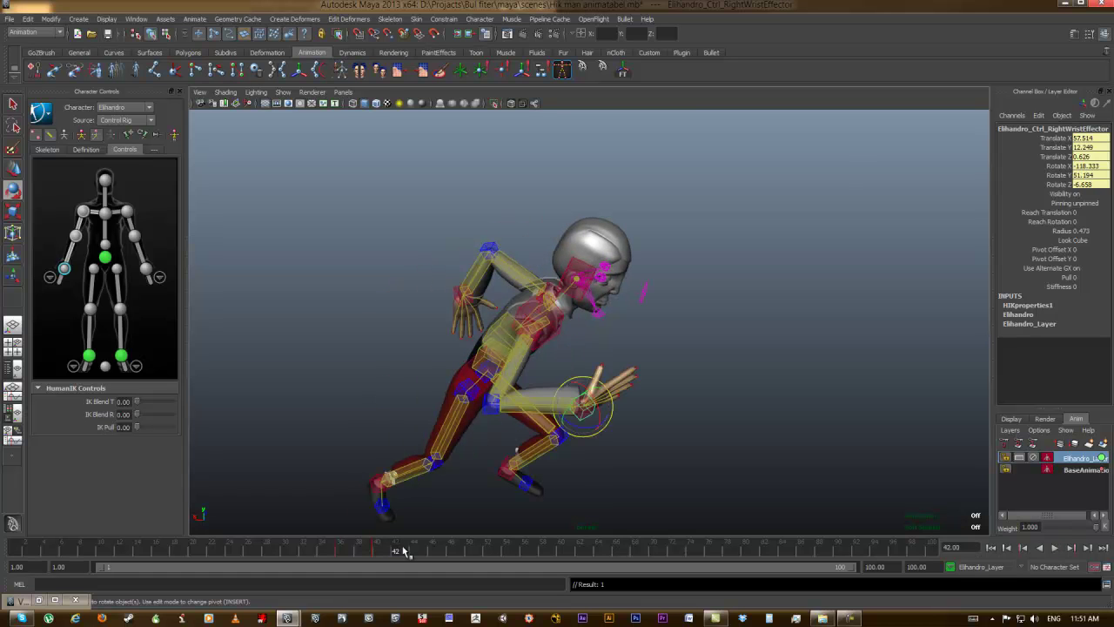
drag(614, 430, 589, 393)
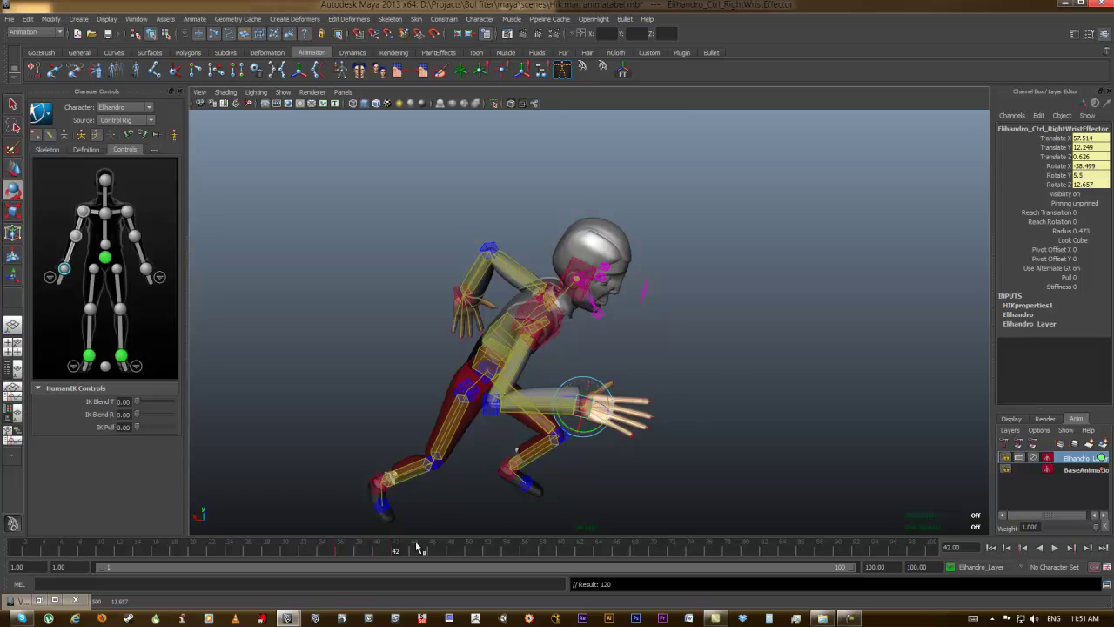
- Key Elihandro_Layer's weight at 1 on frame 52
key(alt+v)
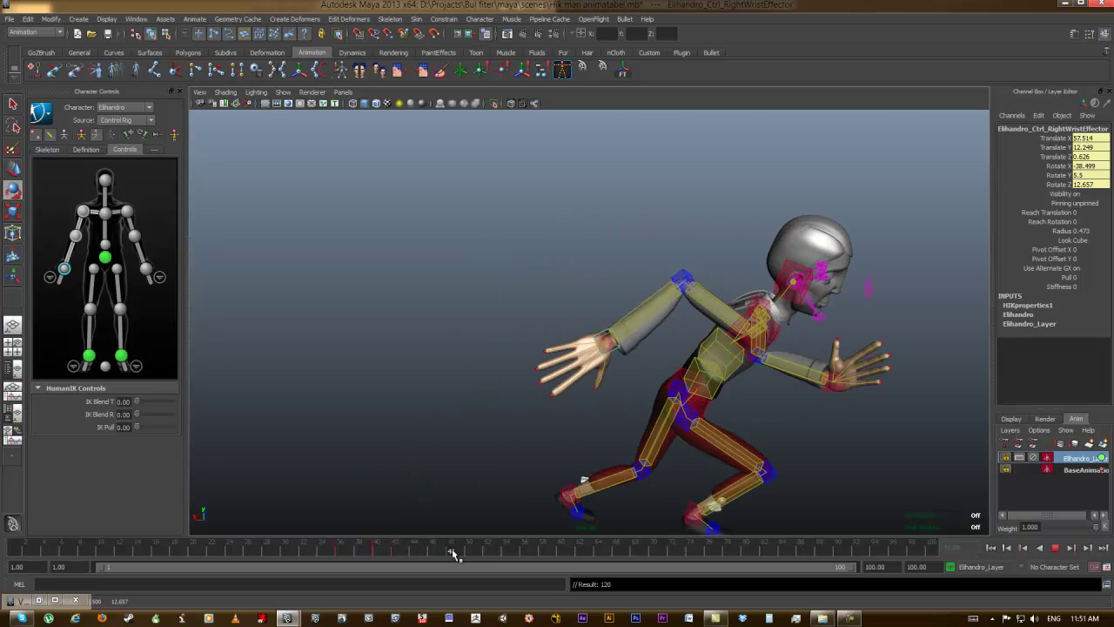
drag(482, 555, 485, 555)
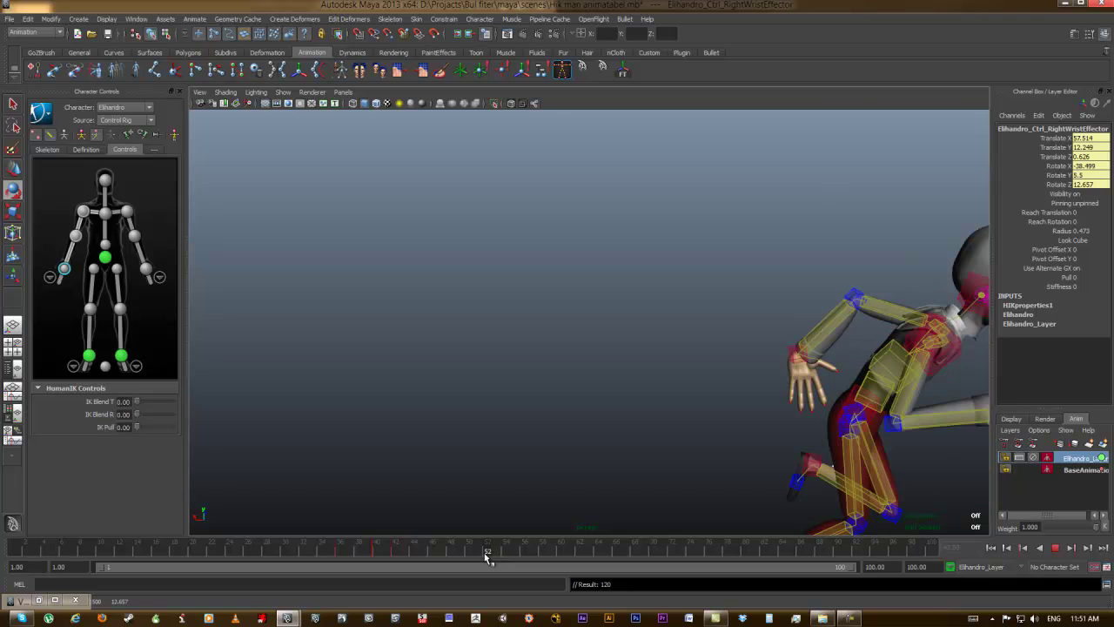
click(1032, 445)
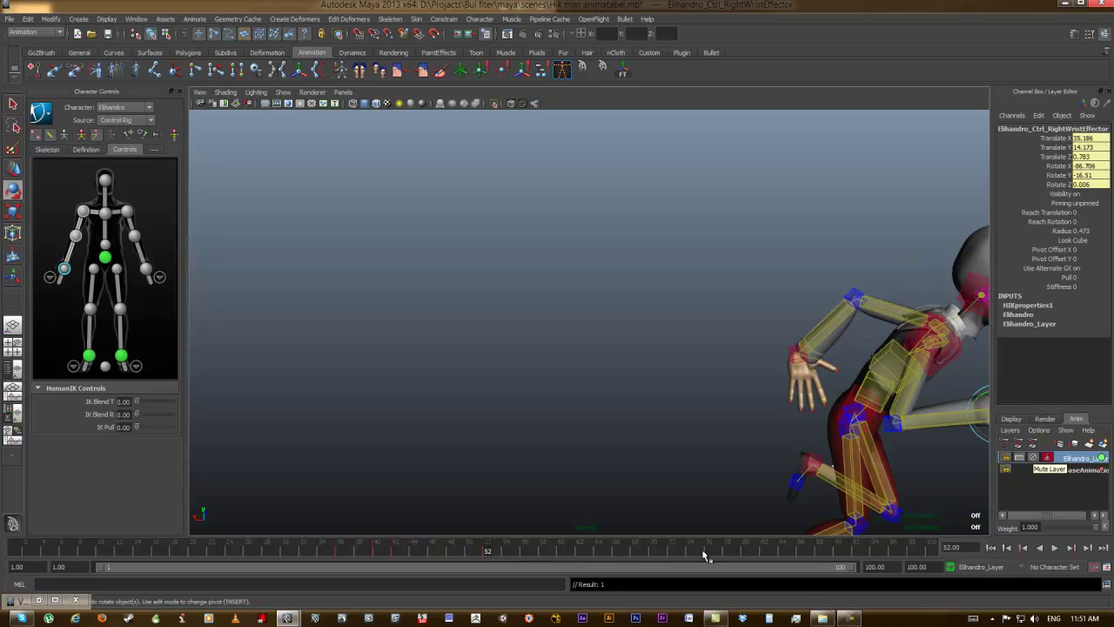
- Set Elihandro_Layer's weight to 0 and key it at frame 56
click(525, 551)
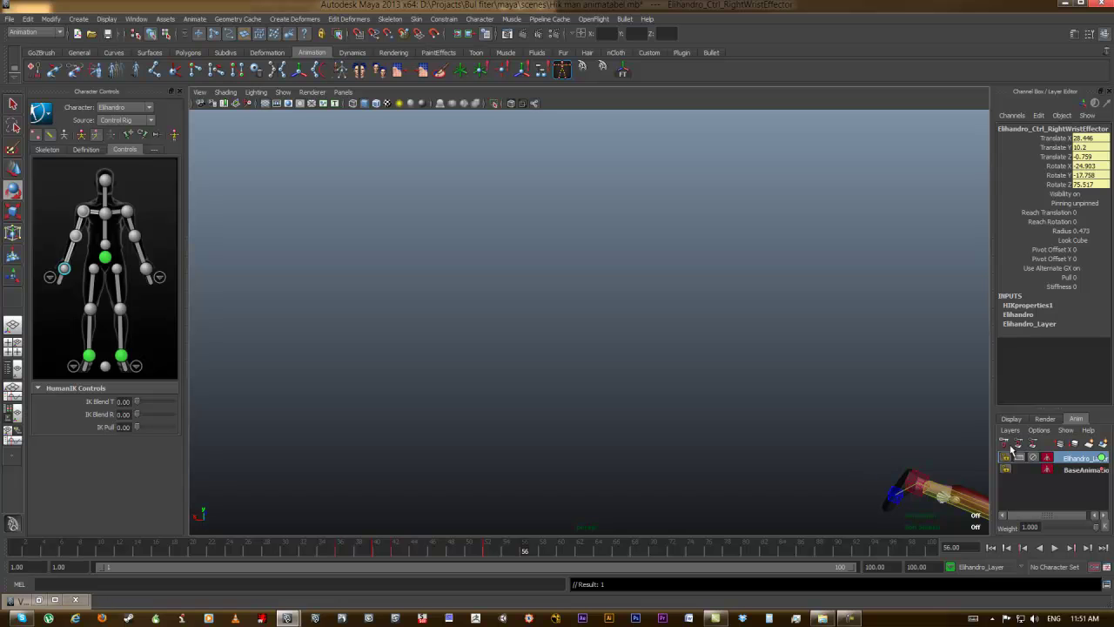
alt+middle_drag(876, 448, 628, 417)
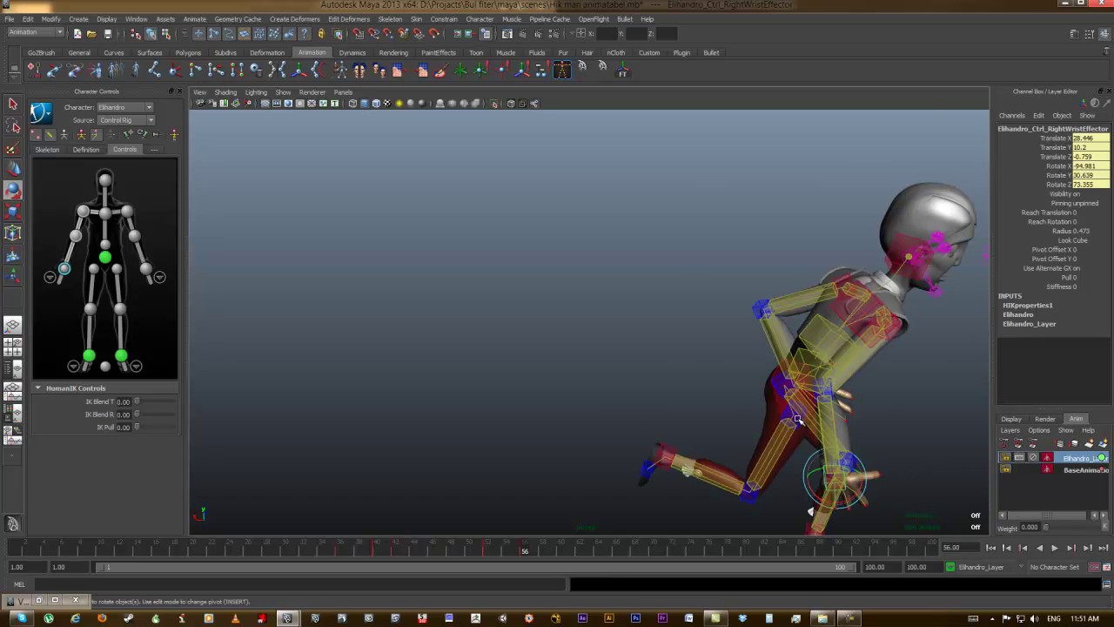
alt+middle_drag(799, 420, 689, 416)
- Play back the layered run, go to frame 52 and select the head effector
key(alt+v)
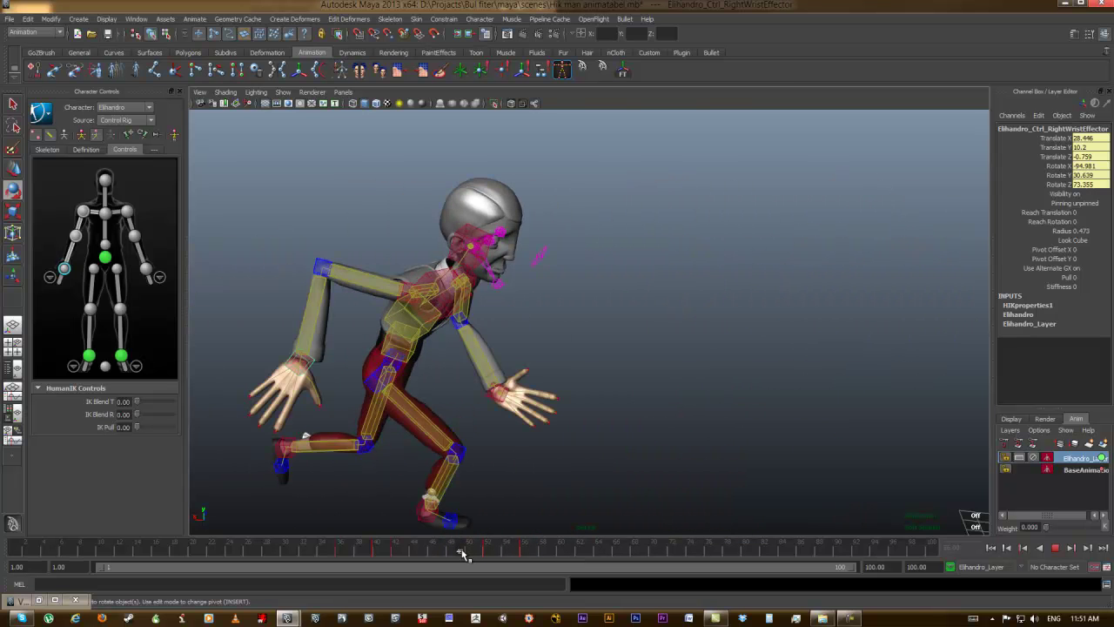
drag(444, 552, 487, 549)
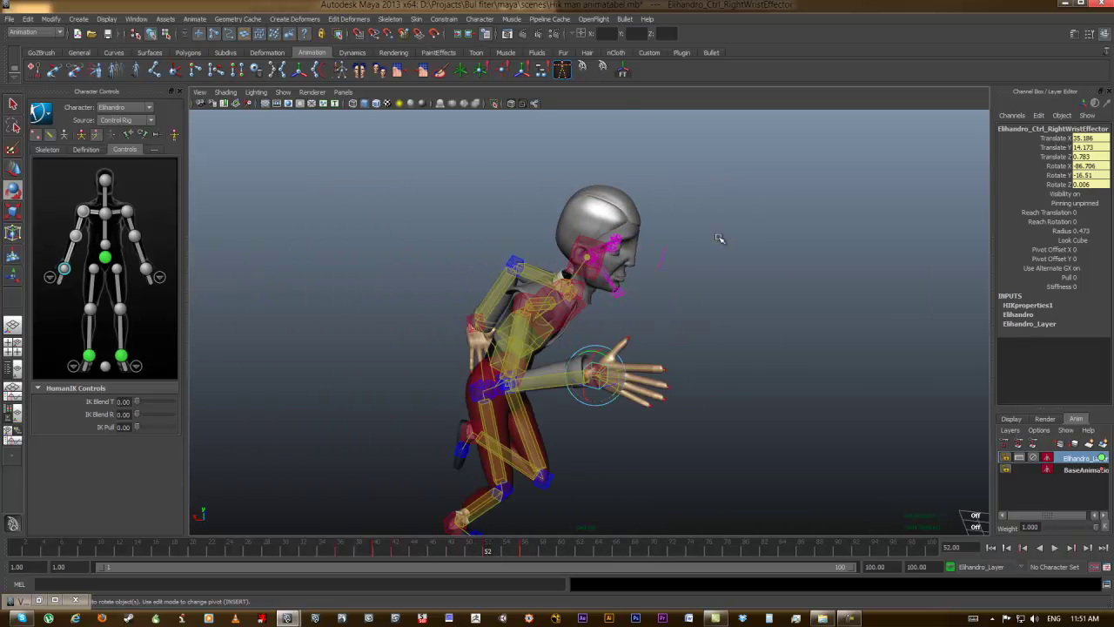
click(584, 246)
alt+drag(744, 360, 703, 346)
alt+right_drag(703, 346, 640, 342)
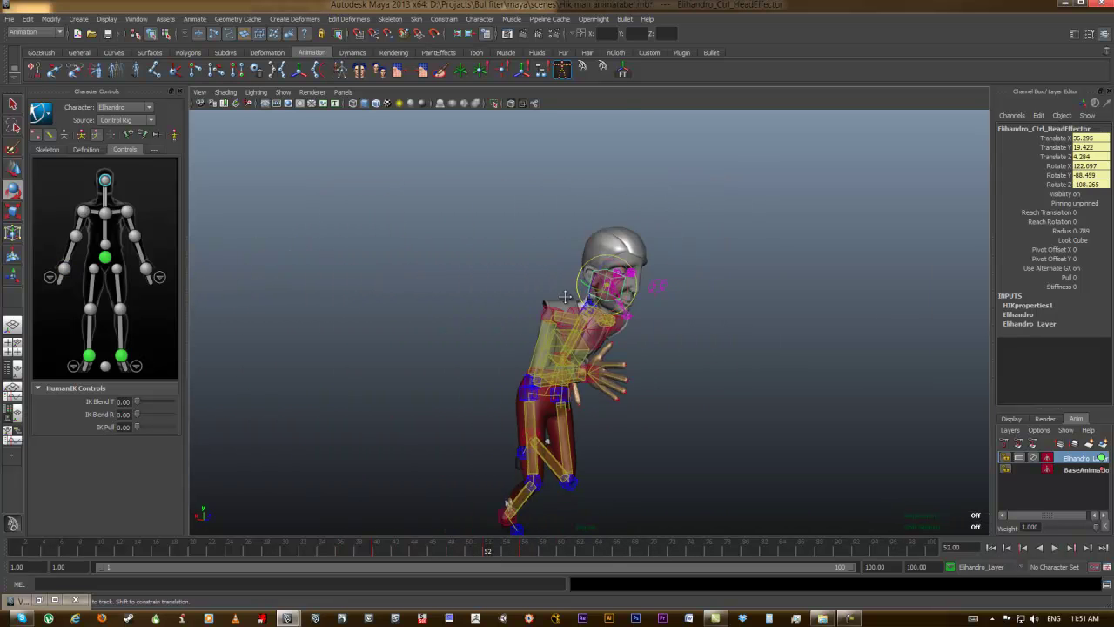
alt+middle_drag(640, 342, 570, 318)
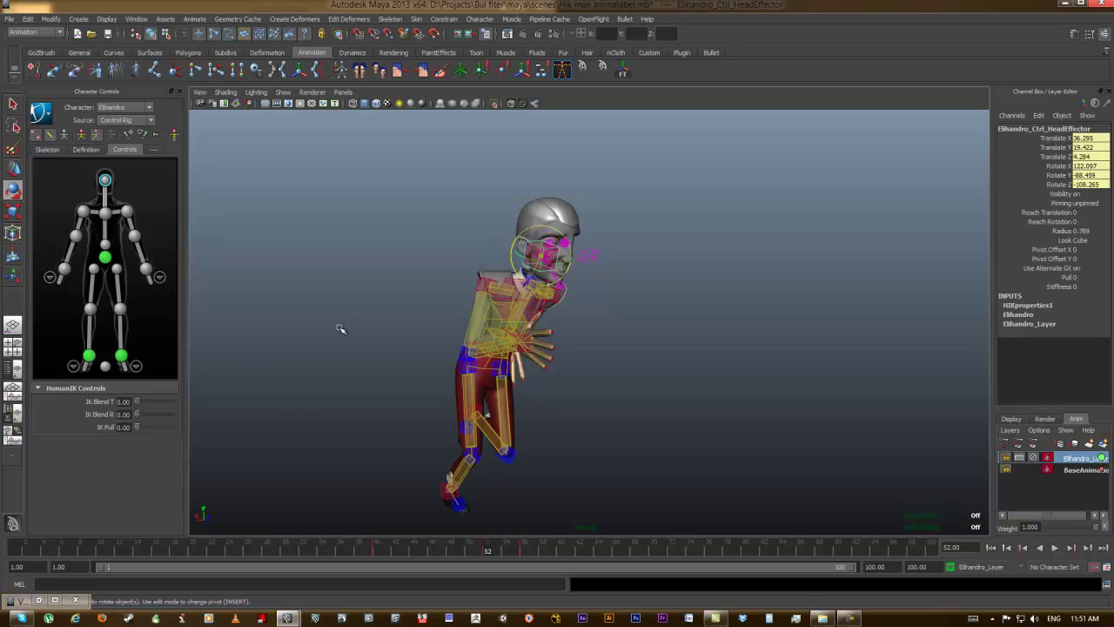
alt+drag(549, 318, 583, 326)
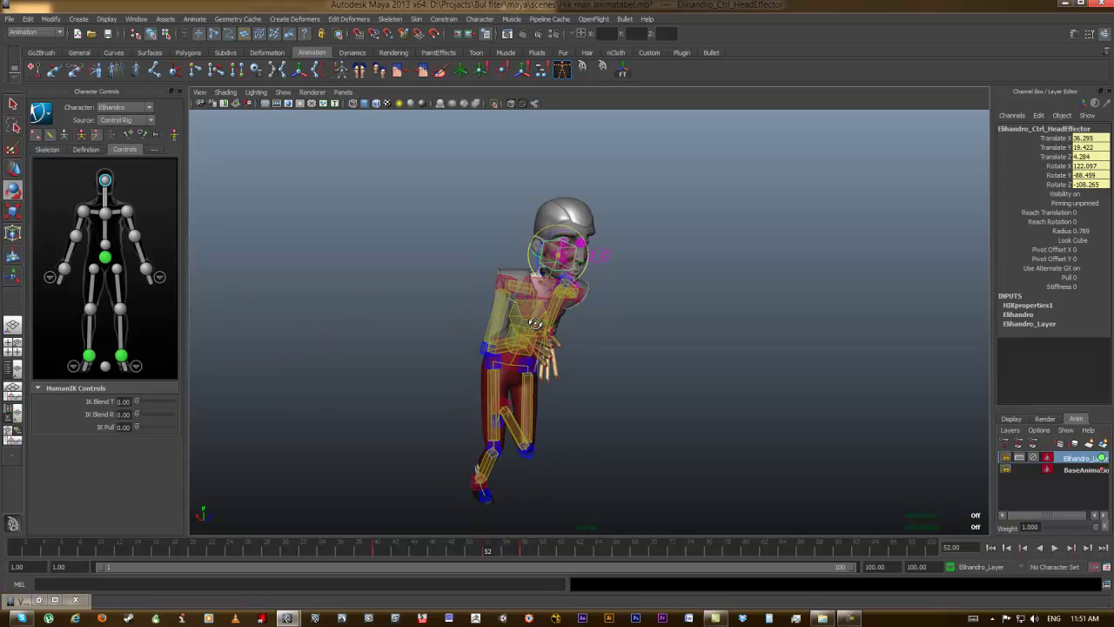
click(40, 113)
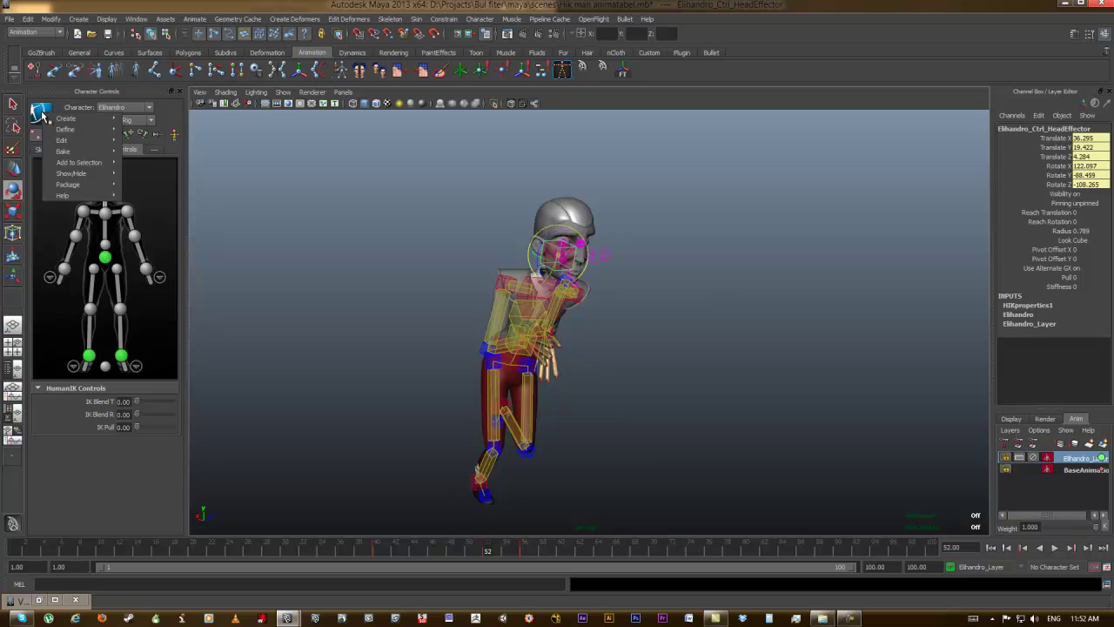
mouse_move(72, 173)
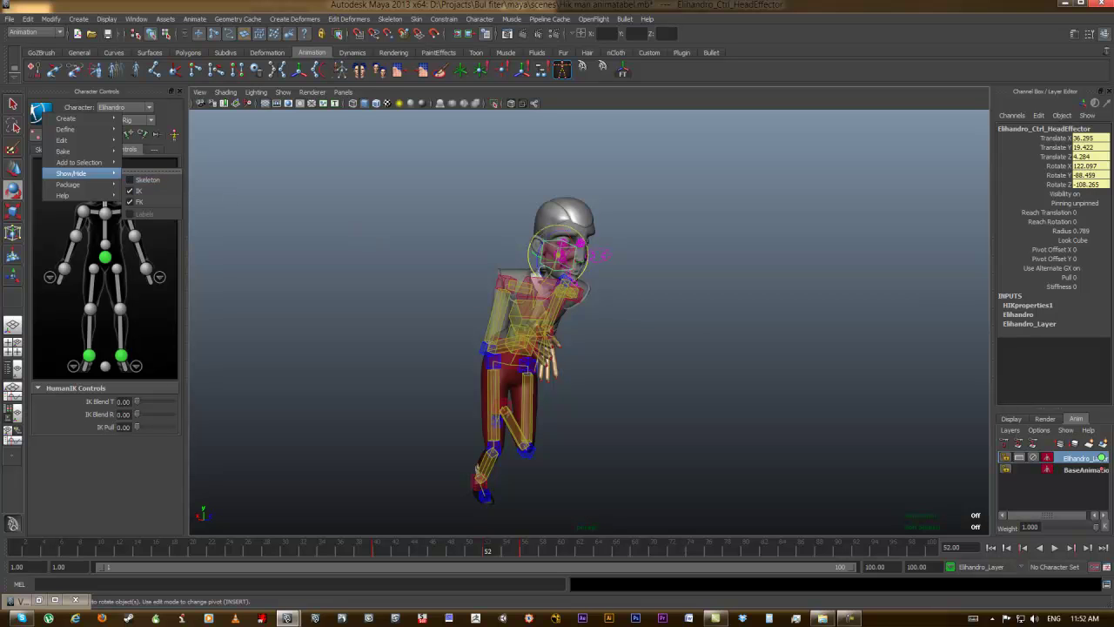
click(1010, 420)
click(1074, 419)
right_click(1022, 435)
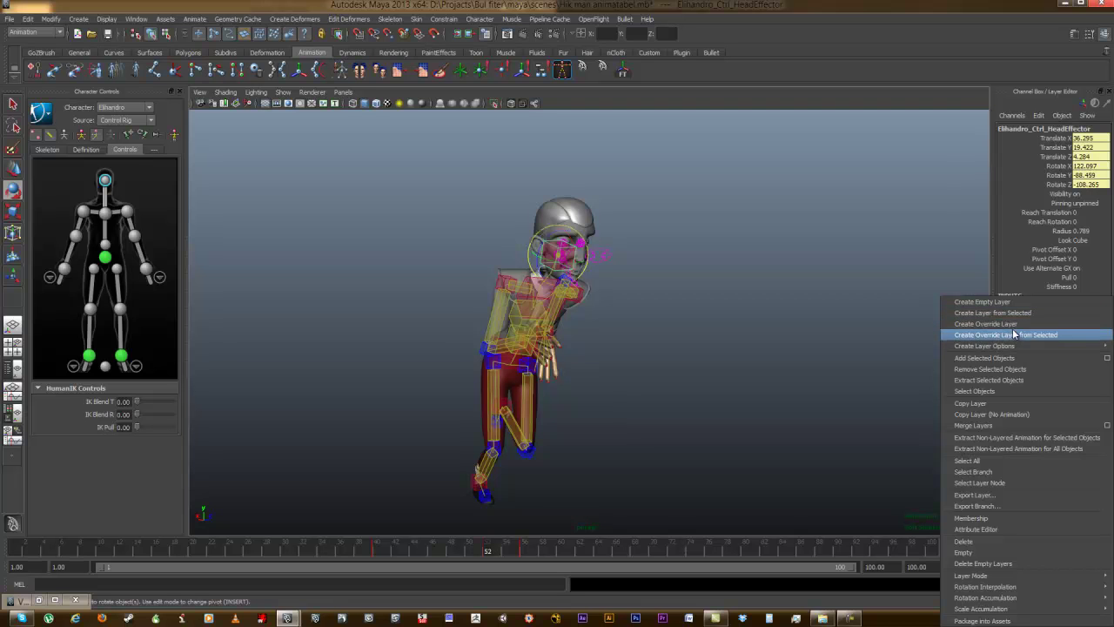
mouse_move(1058, 348)
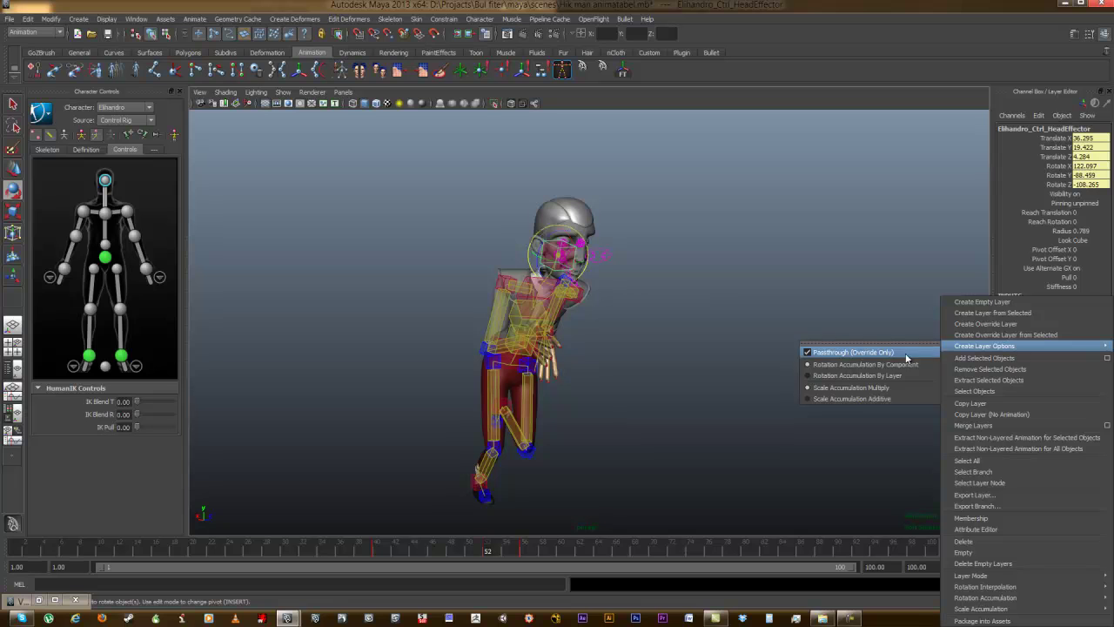
click(804, 397)
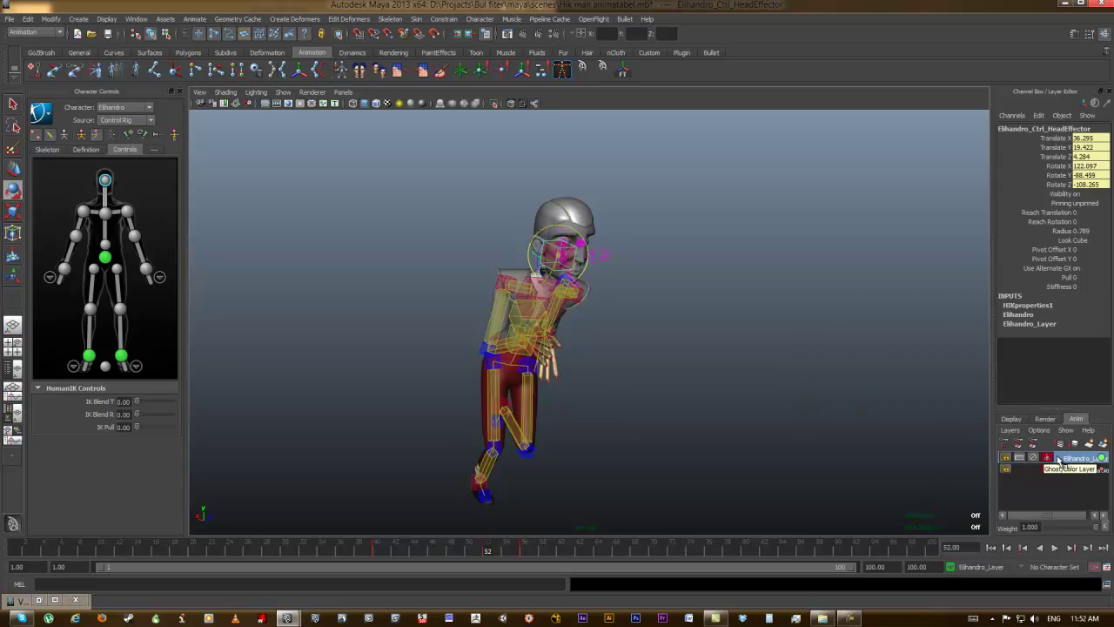
click(1102, 442)
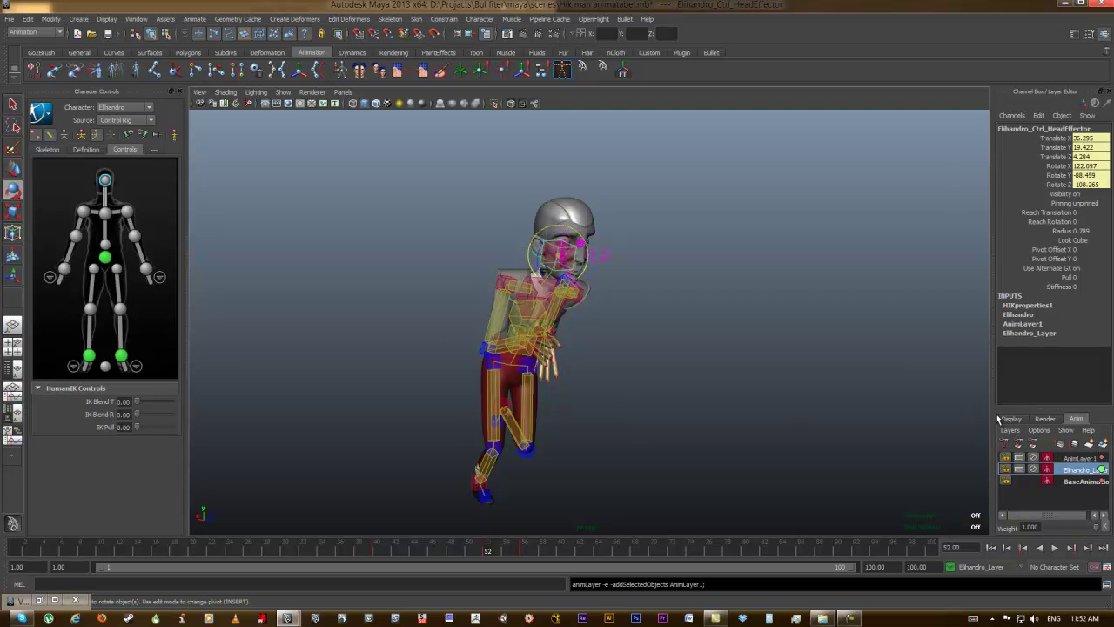
click(1079, 457)
mouse_move(478, 550)
mouse_down()
mouse_move(430, 549)
mouse_move(496, 549)
mouse_up()
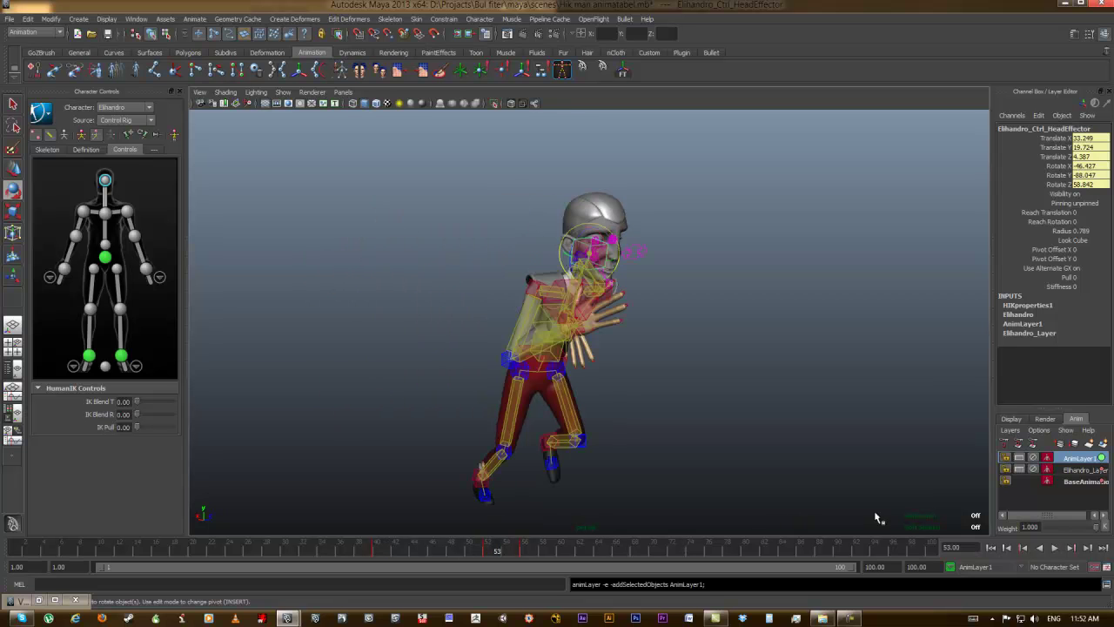
right_click(1079, 459)
mouse_move(1071, 424)
click(1051, 382)
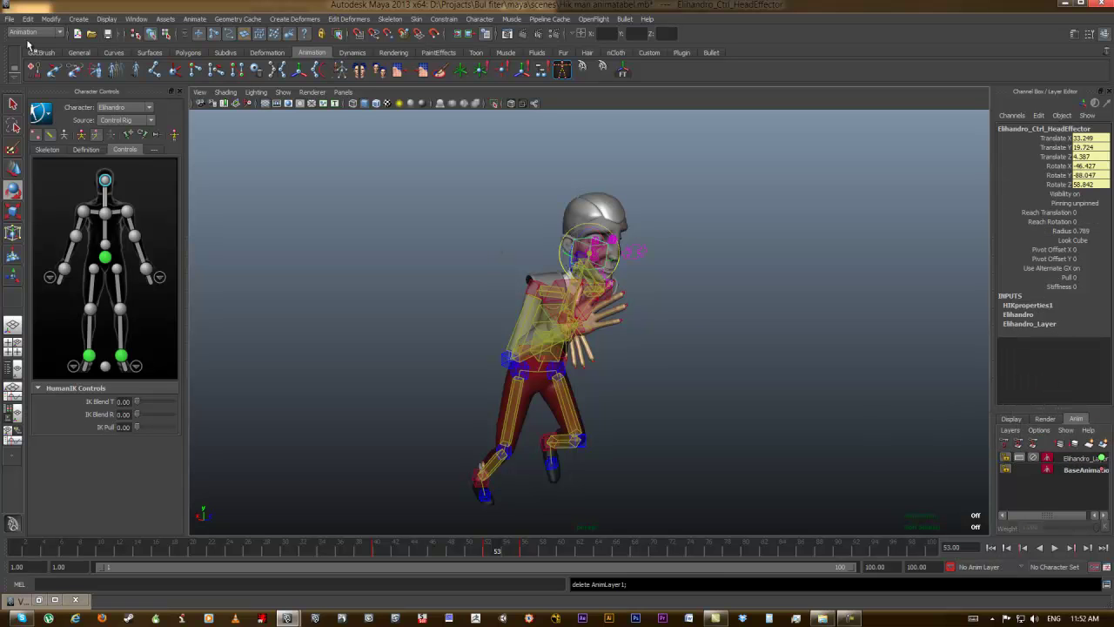
- Add a second HumanIK animation layer for Elihandro's control rig
click(39, 111)
mouse_move(89, 147)
mouse_move(148, 158)
mouse_move(225, 166)
click(238, 201)
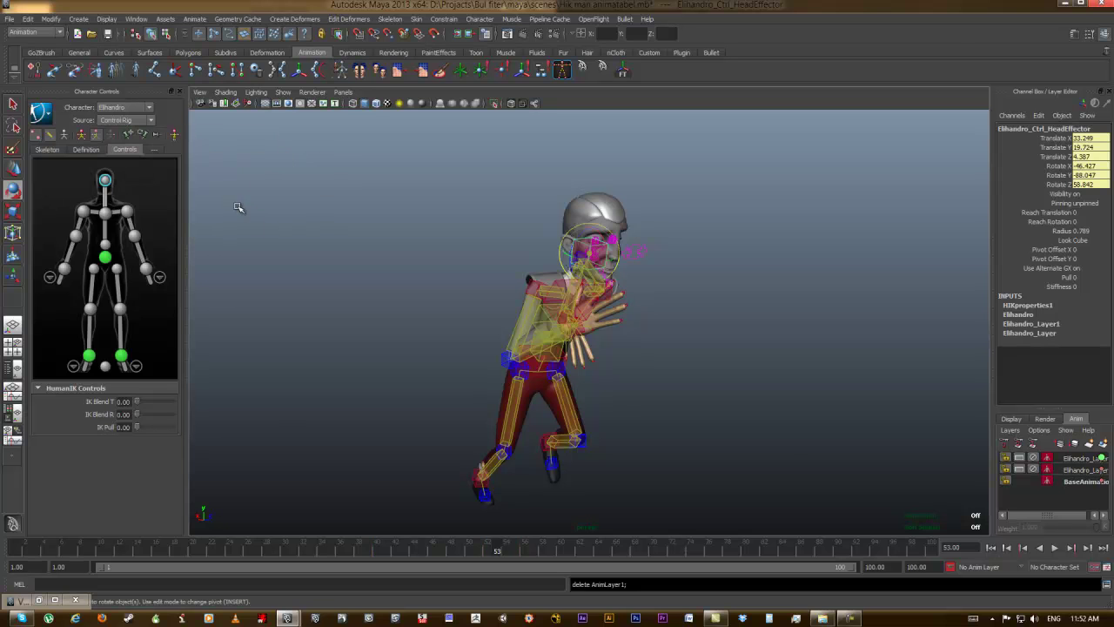
- Select the new Elihandro_Layer1 and key its weight at 0 on frame 38 and at 1 on frame 40
drag(528, 557, 363, 544)
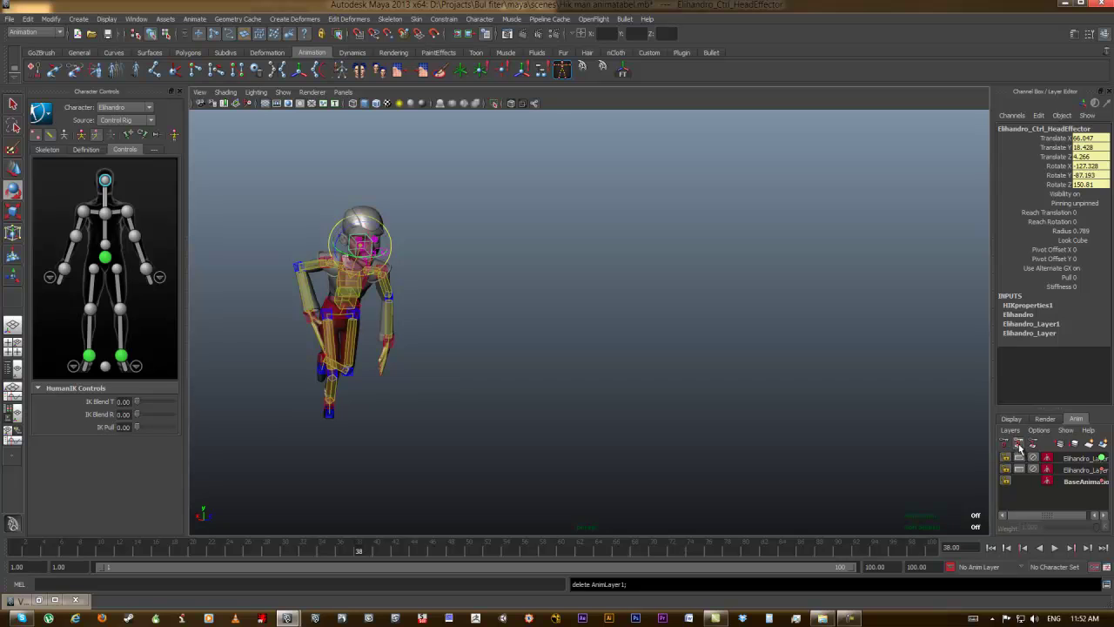
click(1079, 458)
click(1019, 445)
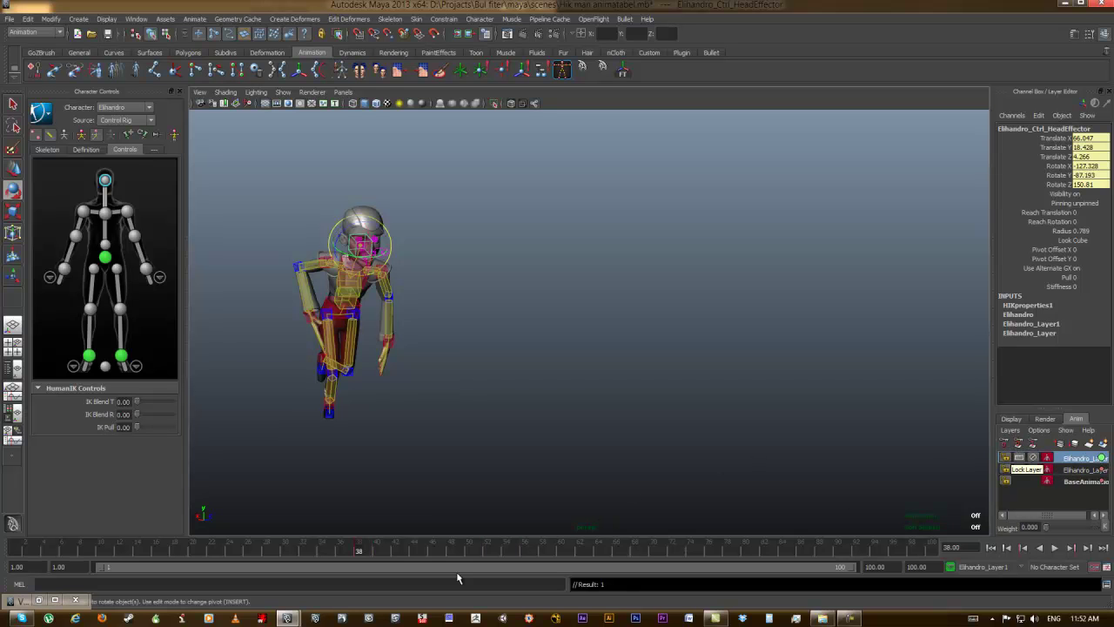
drag(371, 550, 375, 551)
click(377, 552)
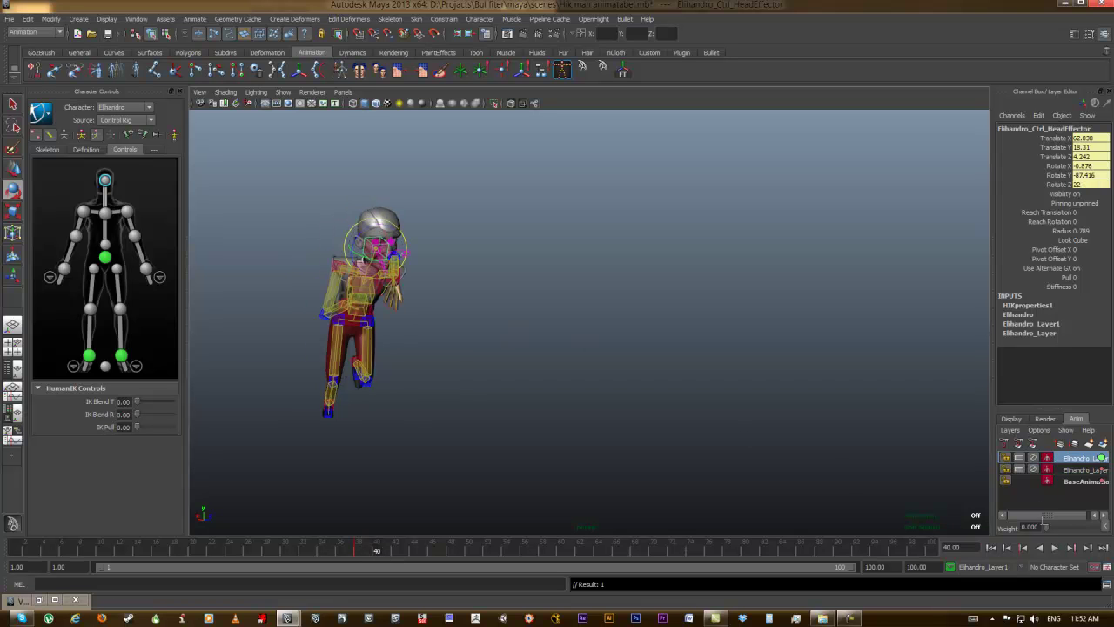
drag(1048, 531, 1096, 535)
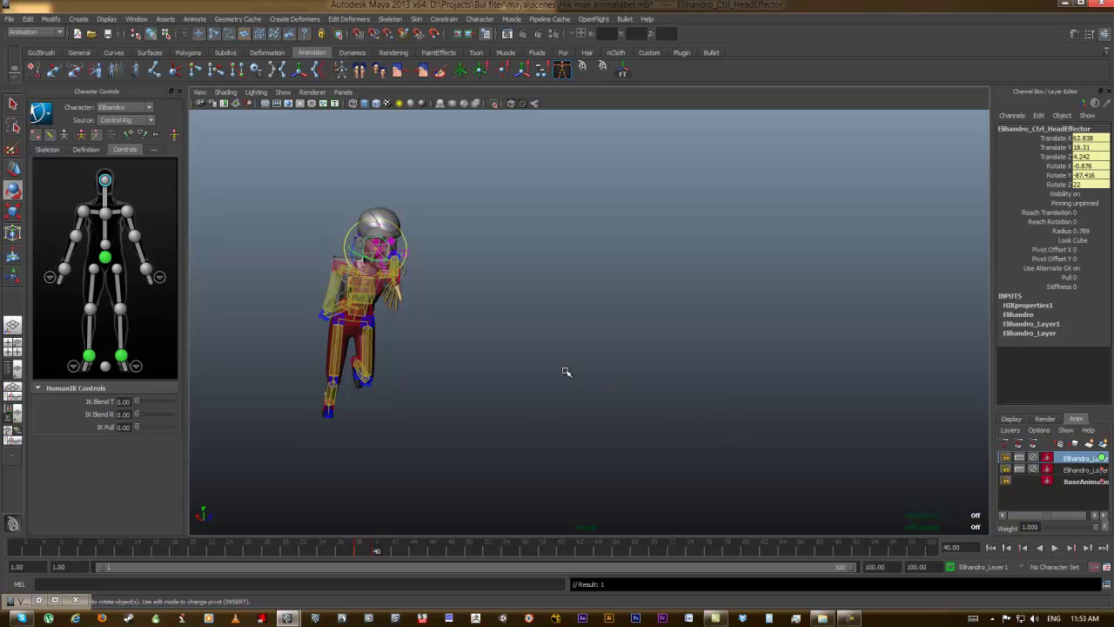
- Try turning the head effector at frame 40 and play back the motion
drag(375, 258, 348, 254)
alt+drag(593, 346, 395, 333)
alt+middle_drag(449, 336, 751, 345)
key(alt+v)
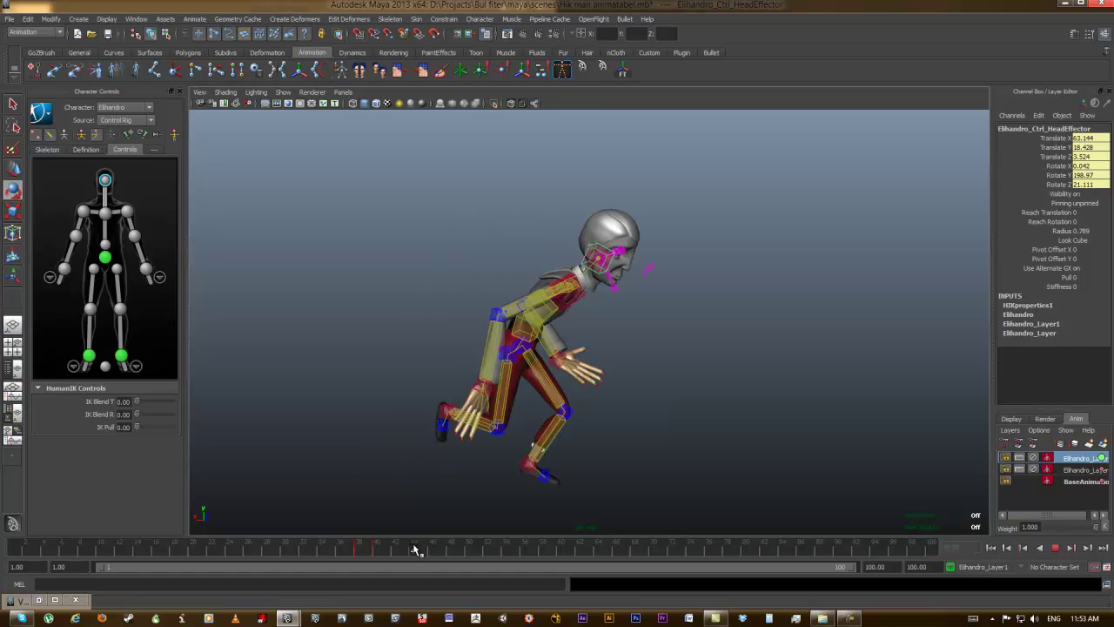
- Rotate the head effector at frame 40 to about 0.04, 190.1 and 21.1 and key it
click(377, 553)
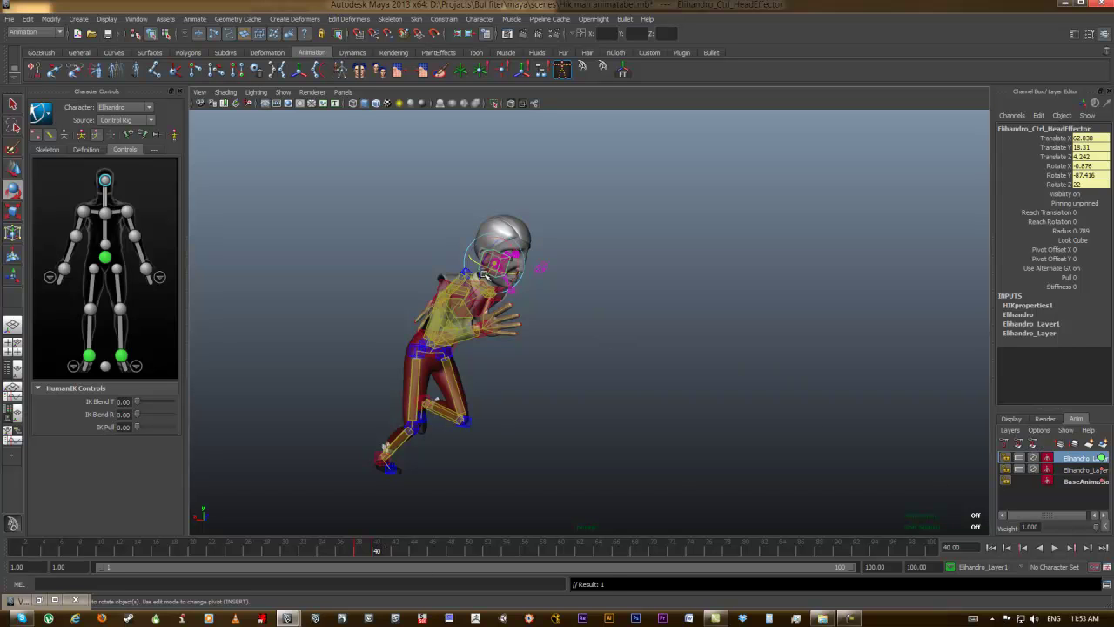
drag(499, 273, 468, 266)
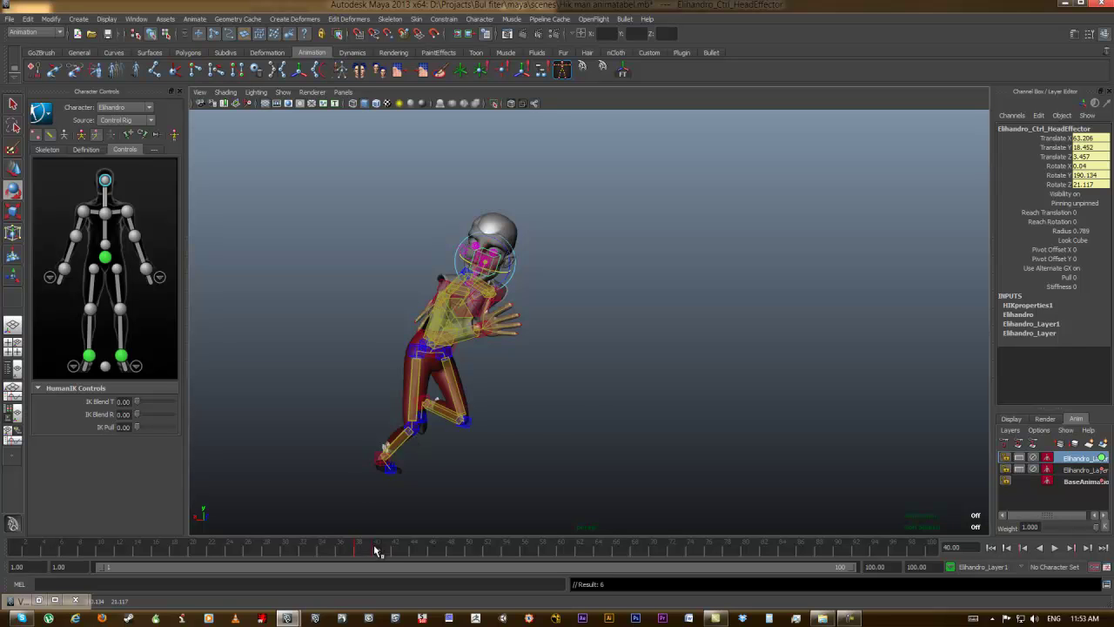
- Key Elihandro_Layer1's weight at 0 on frame 48, play back the head turn and go to frame 43
drag(385, 552, 450, 552)
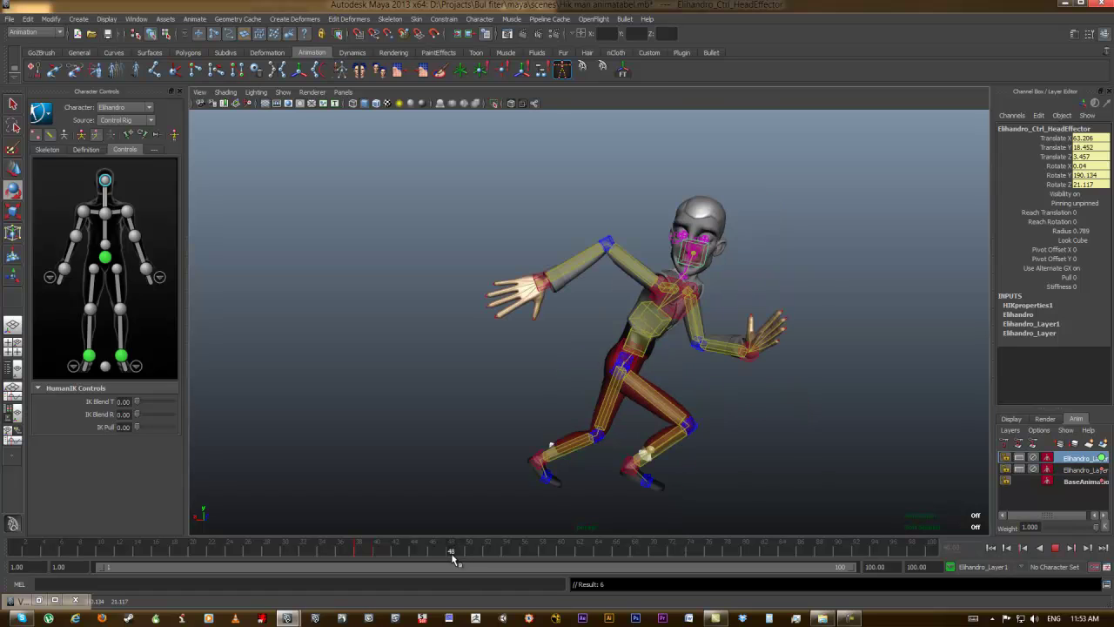
drag(1093, 533, 978, 529)
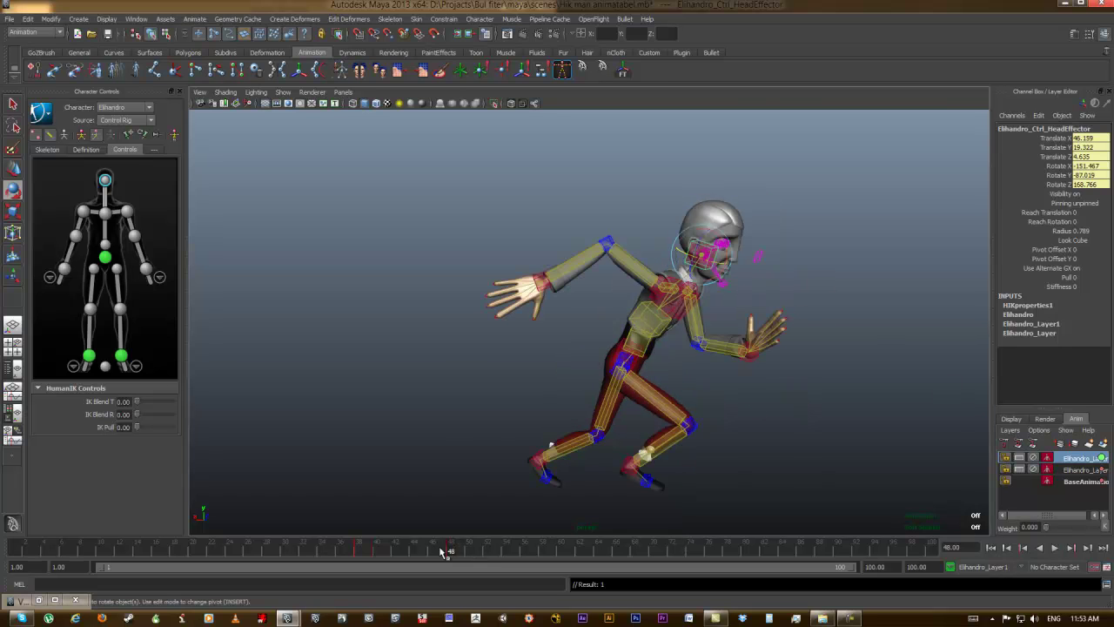
key(alt+v)
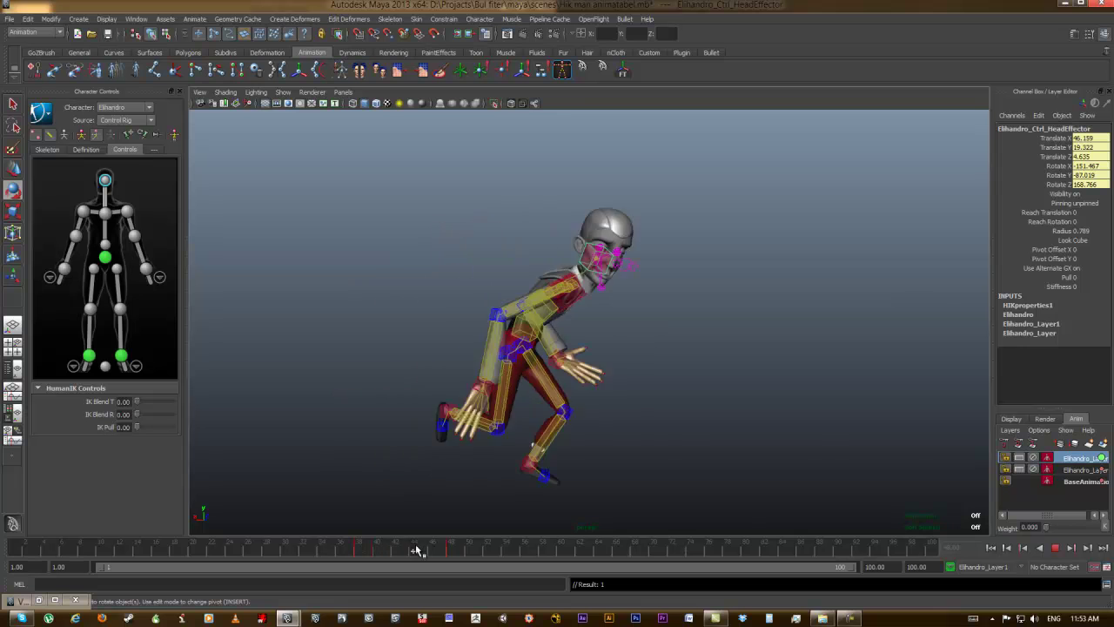
drag(390, 546, 405, 545)
- Hide the character's control rig and the joints in the viewport
alt+drag(811, 366, 761, 355)
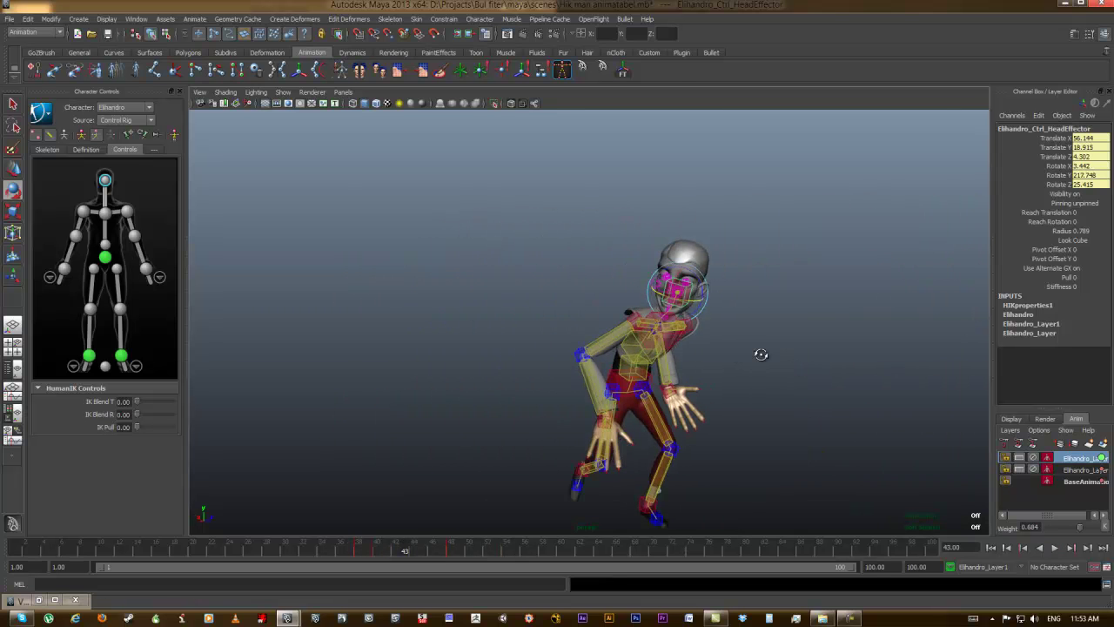
alt+middle_drag(838, 380, 739, 311)
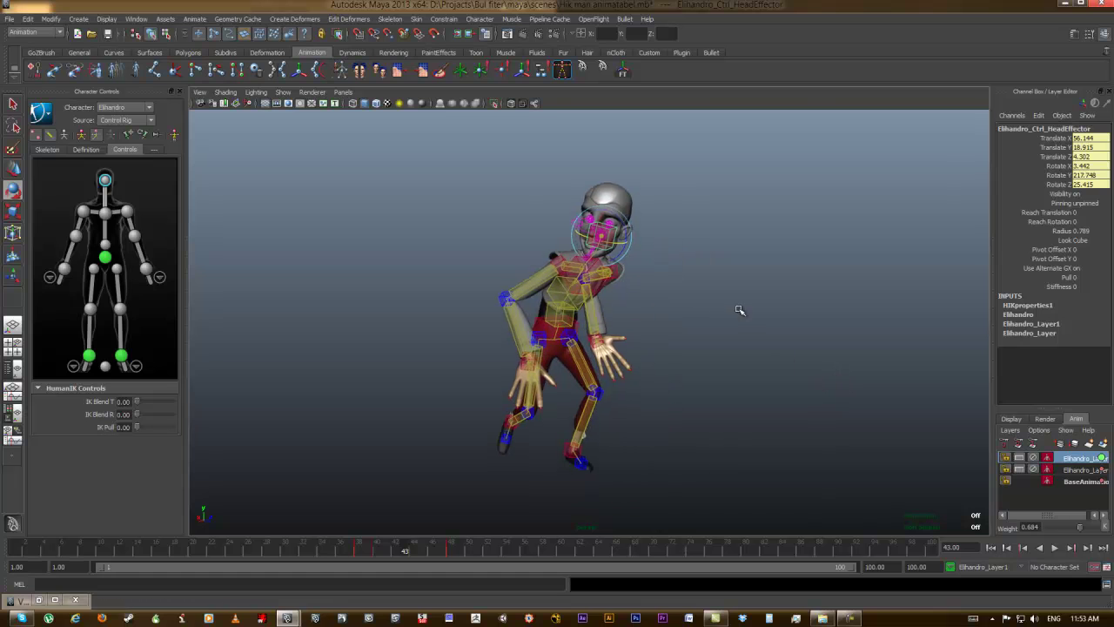
click(37, 136)
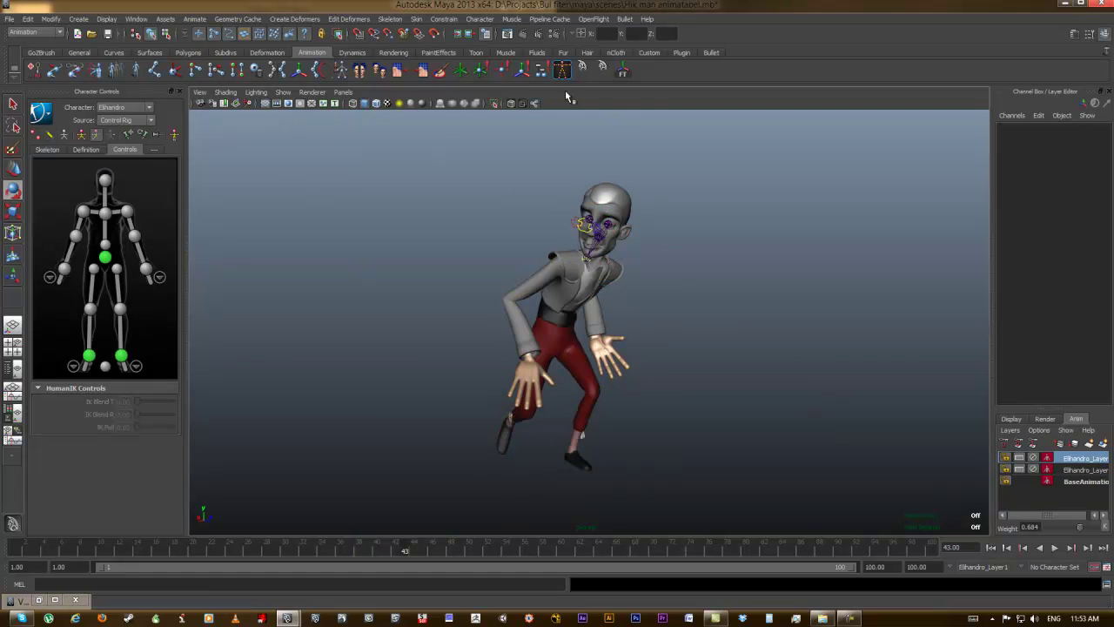
click(284, 92)
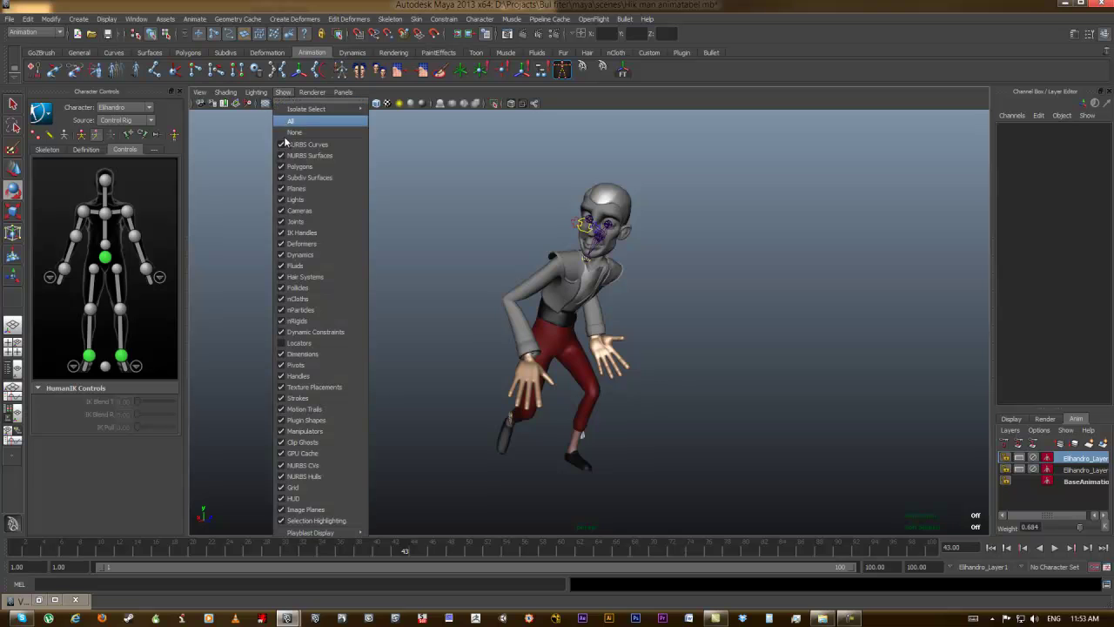
click(296, 221)
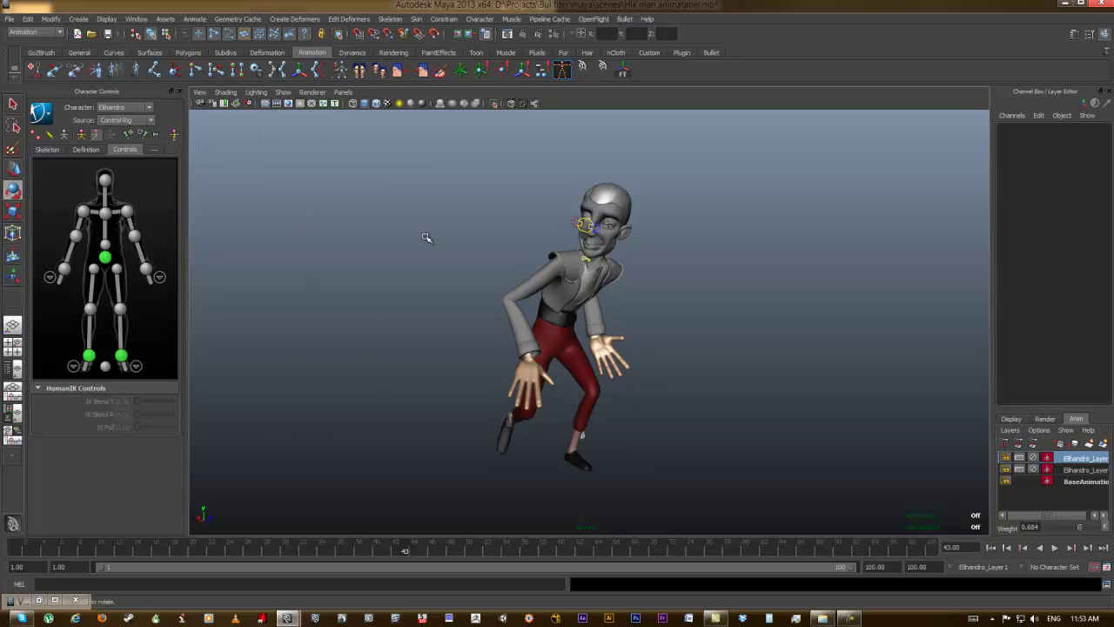
- Move the eye control cc_minLock in front of the face to about -0.119, 0.097 and -0.032
alt+drag(766, 247, 667, 242)
alt+right_drag(667, 243, 767, 266)
alt+drag(766, 266, 629, 269)
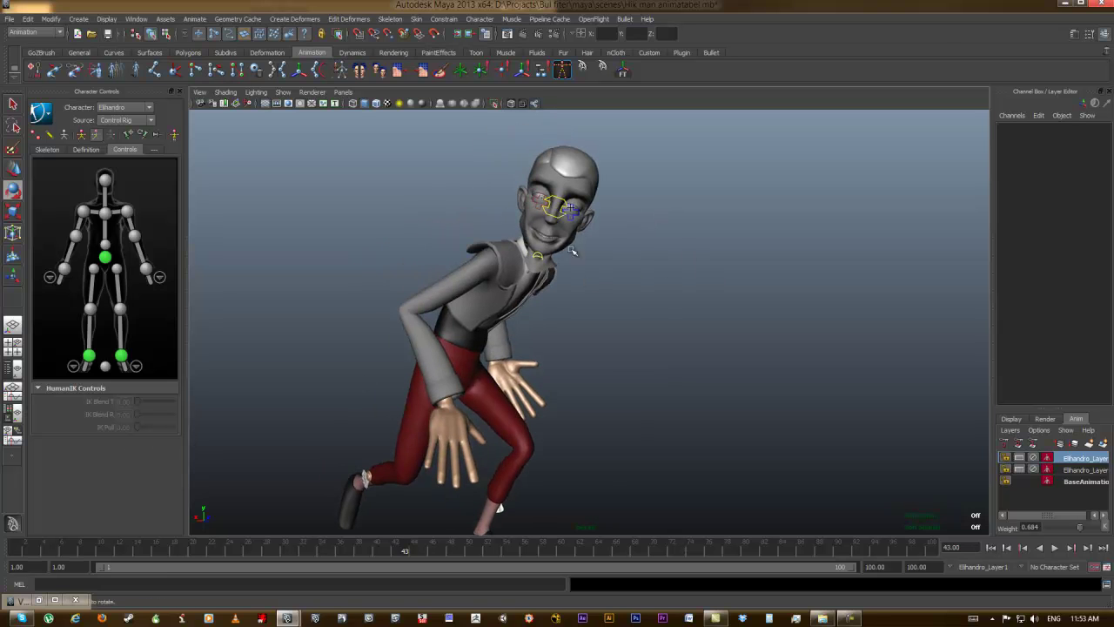
click(562, 209)
key(w)
mouse_move(550, 216)
mouse_down()
mouse_move(517, 183)
mouse_move(566, 178)
mouse_move(597, 216)
mouse_move(553, 203)
mouse_up()
alt+drag(699, 298, 656, 304)
alt+right_drag(656, 303, 736, 232)
alt+middle_drag(736, 232, 676, 298)
alt+drag(676, 298, 736, 321)
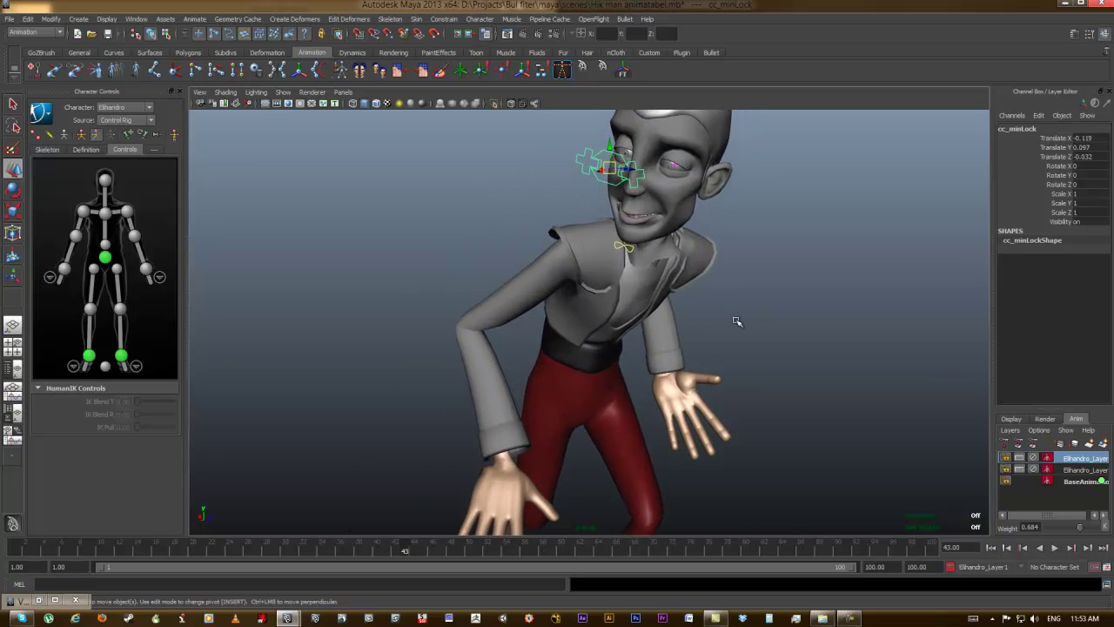
- Turn on textured display and move the eye control cc_minLock to about -0.375, -0.025 and 0.154
key(6)
click(633, 254)
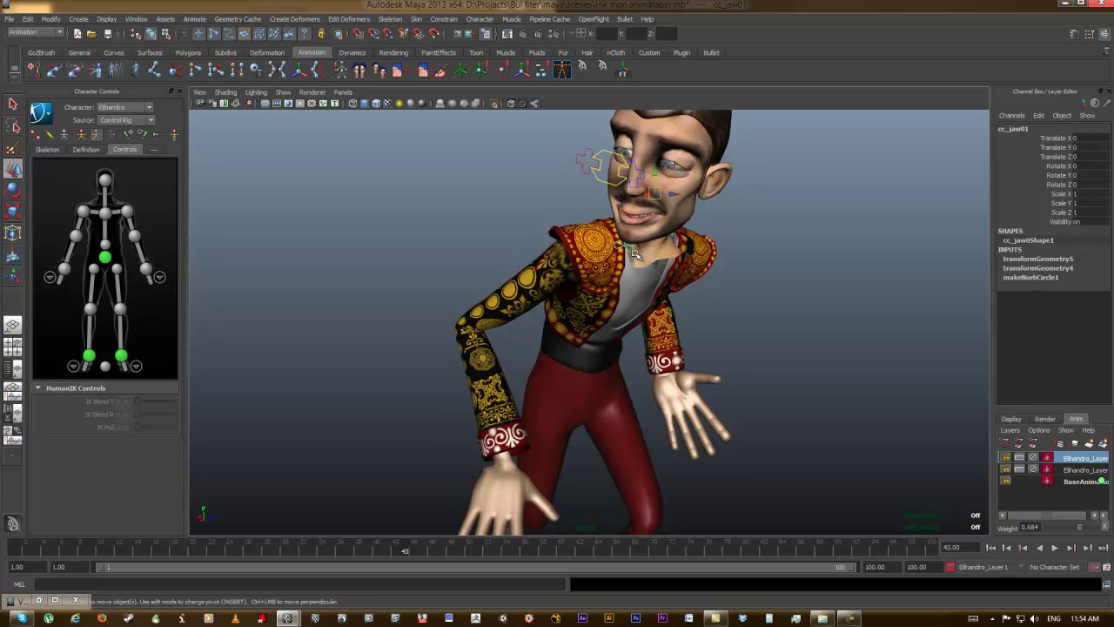
click(599, 185)
click(603, 183)
mouse_move(611, 168)
mouse_down()
mouse_move(574, 166)
mouse_move(569, 145)
mouse_move(651, 174)
mouse_move(669, 155)
mouse_move(600, 144)
mouse_move(610, 171)
mouse_move(587, 169)
mouse_move(604, 177)
mouse_move(597, 170)
mouse_up()
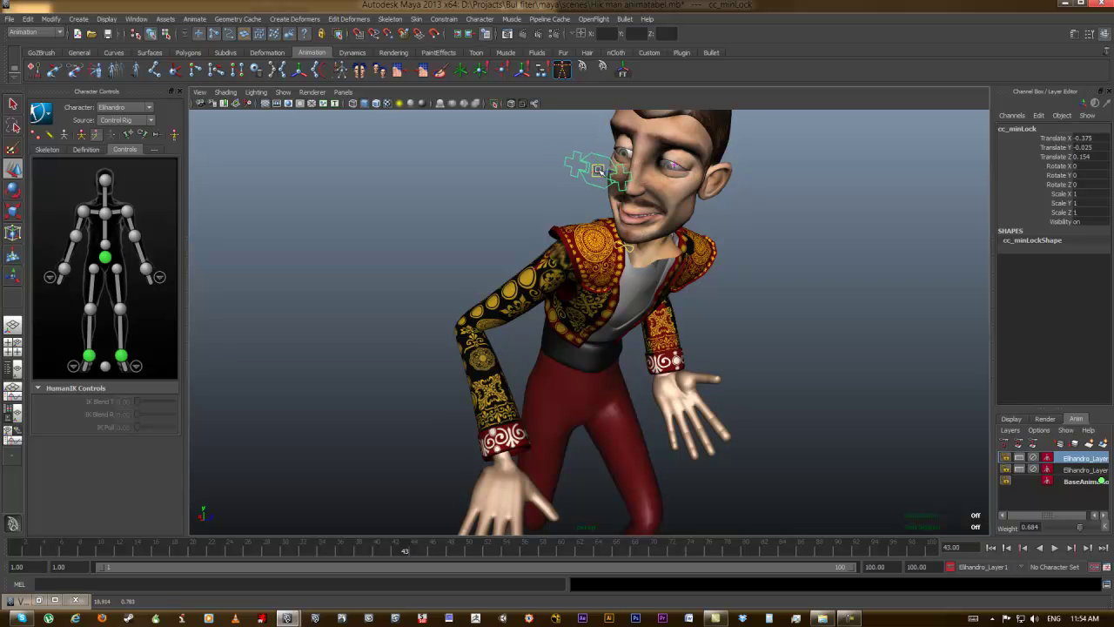
- Open the mouth by moving the jaw control cc_jaw01 to about 0.191, -0.216 and -0.299
click(633, 257)
drag(653, 193, 768, 253)
alt+middle_drag(768, 253, 778, 243)
alt+right_drag(778, 244, 709, 236)
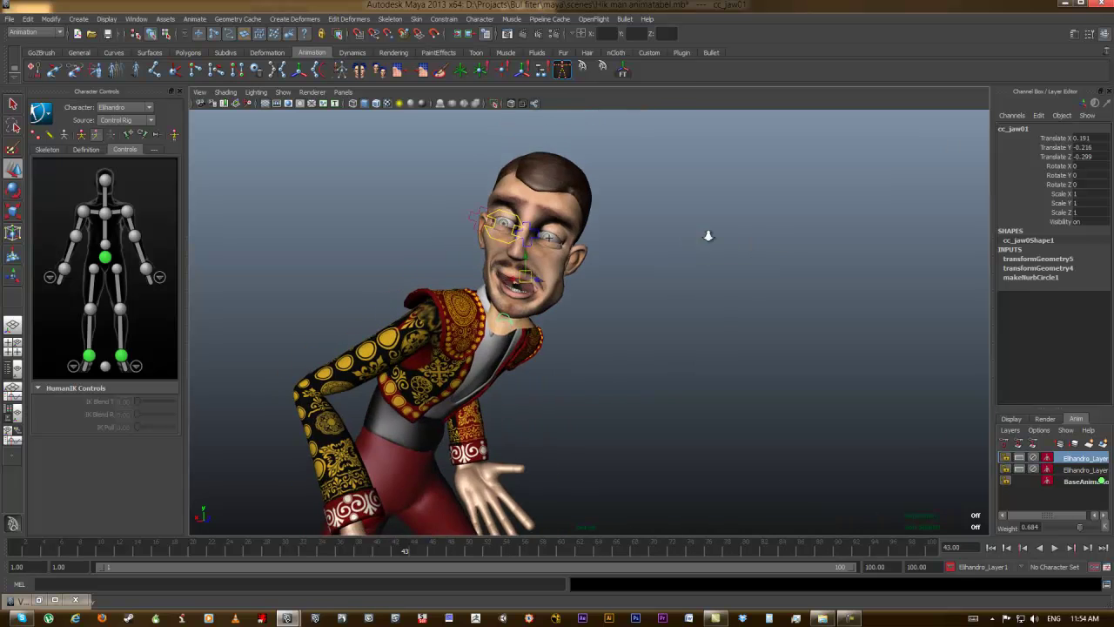
- Play back the textured character's run, stop at frame 16 and inspect the full body from the front
alt+drag(707, 235, 400, 467)
key(alt+v)
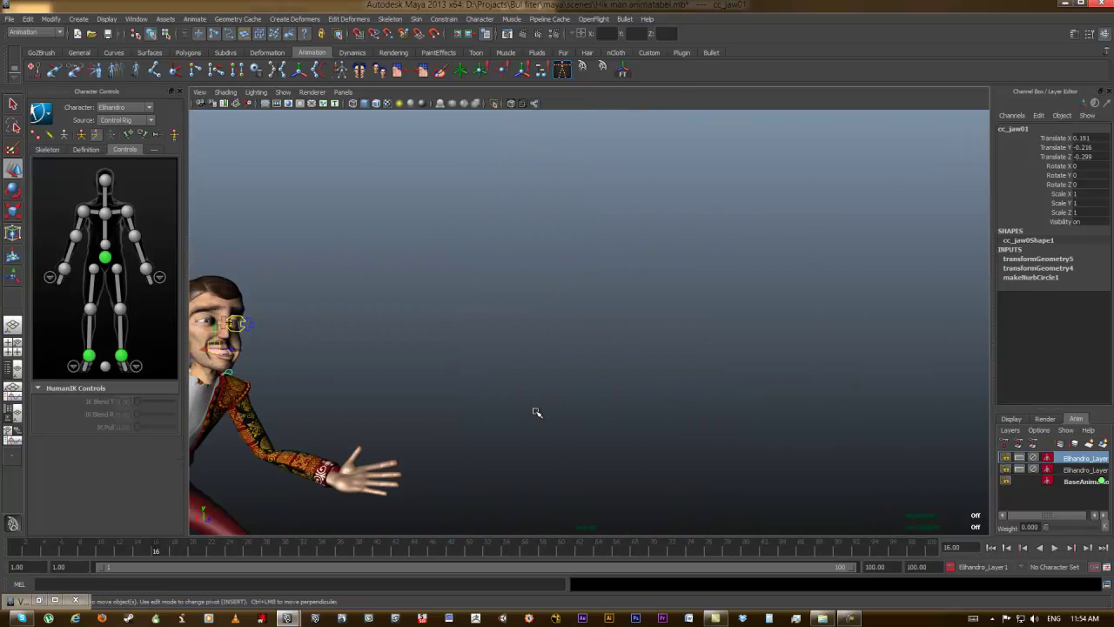
alt+right_drag(532, 410, 489, 408)
alt+drag(489, 408, 415, 380)
alt+right_drag(415, 380, 579, 406)
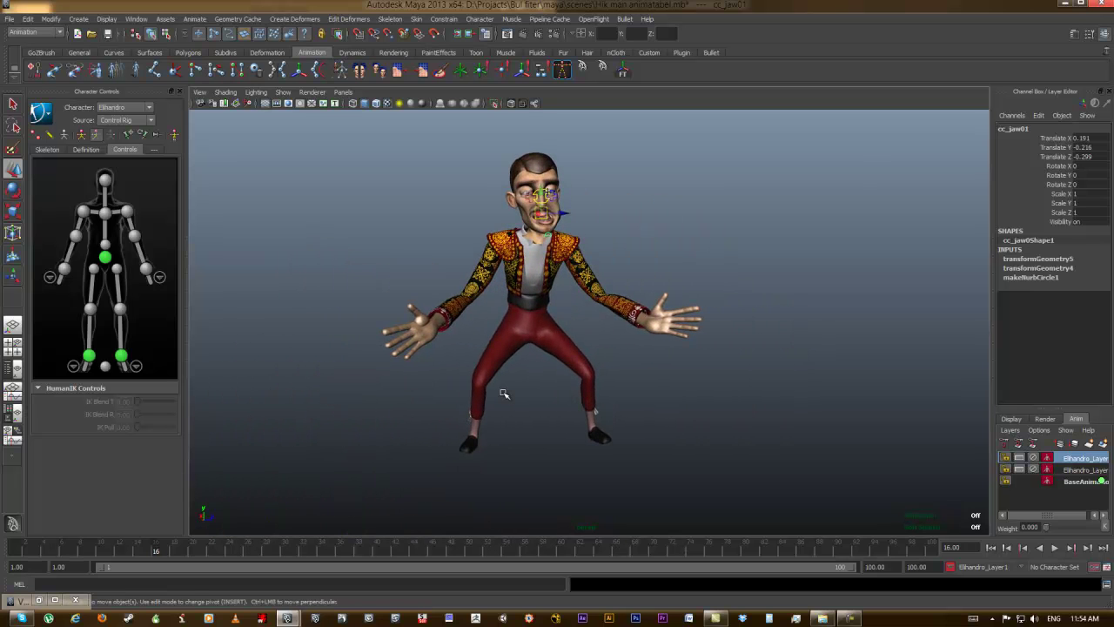